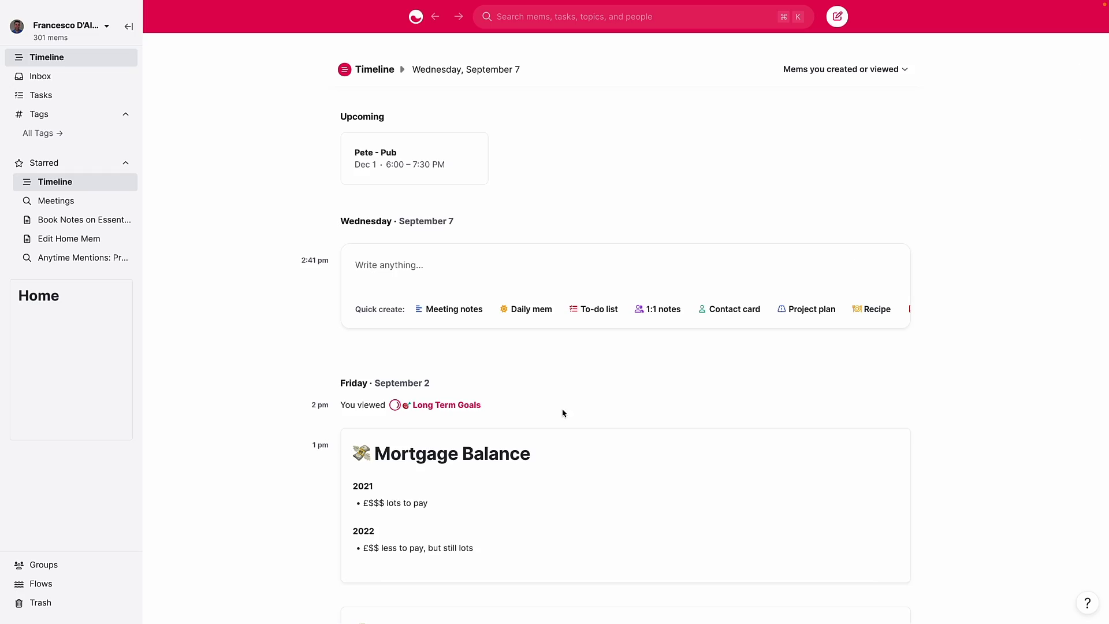
scroll(475, 479, "down", 3)
left_click(515, 339)
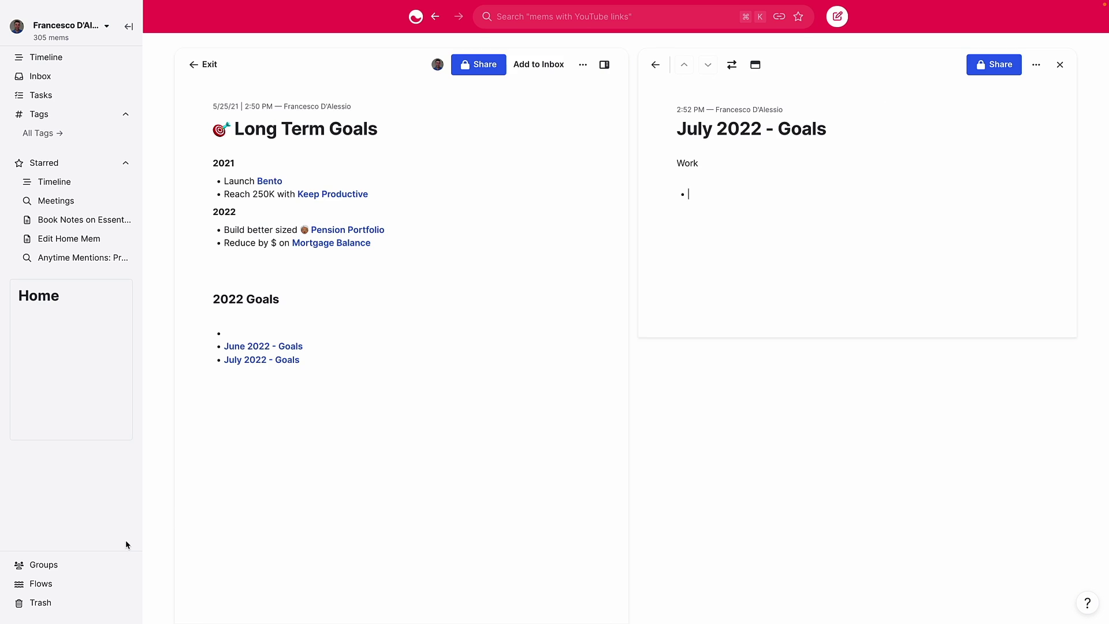
left_click(44, 586)
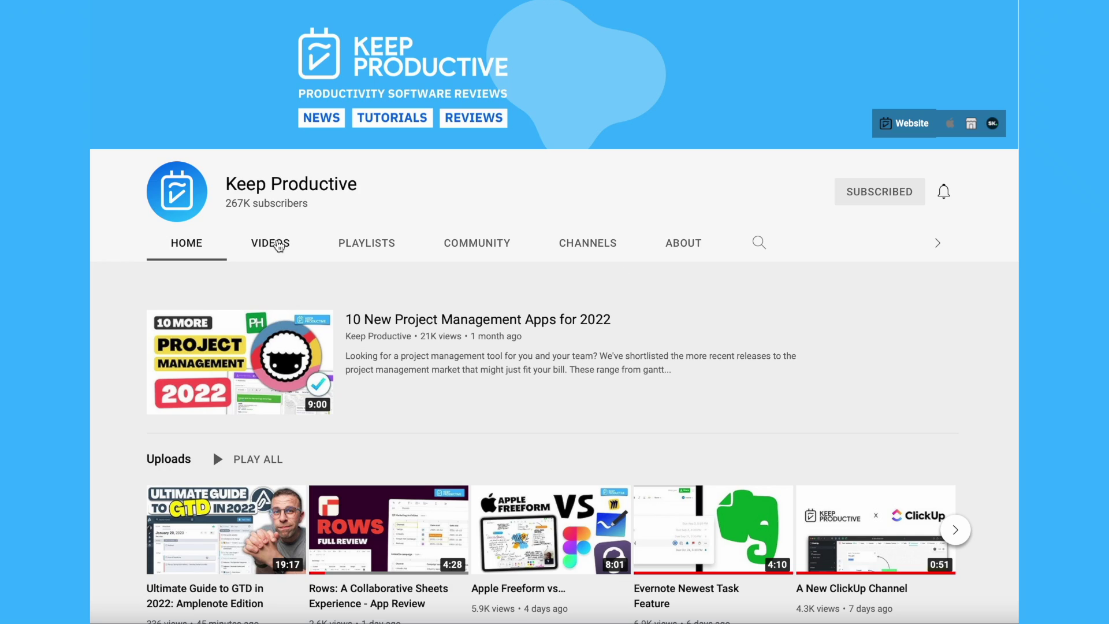
- Browse the uploaded videos of the Keep Productive YouTube channel
left_click(279, 245)
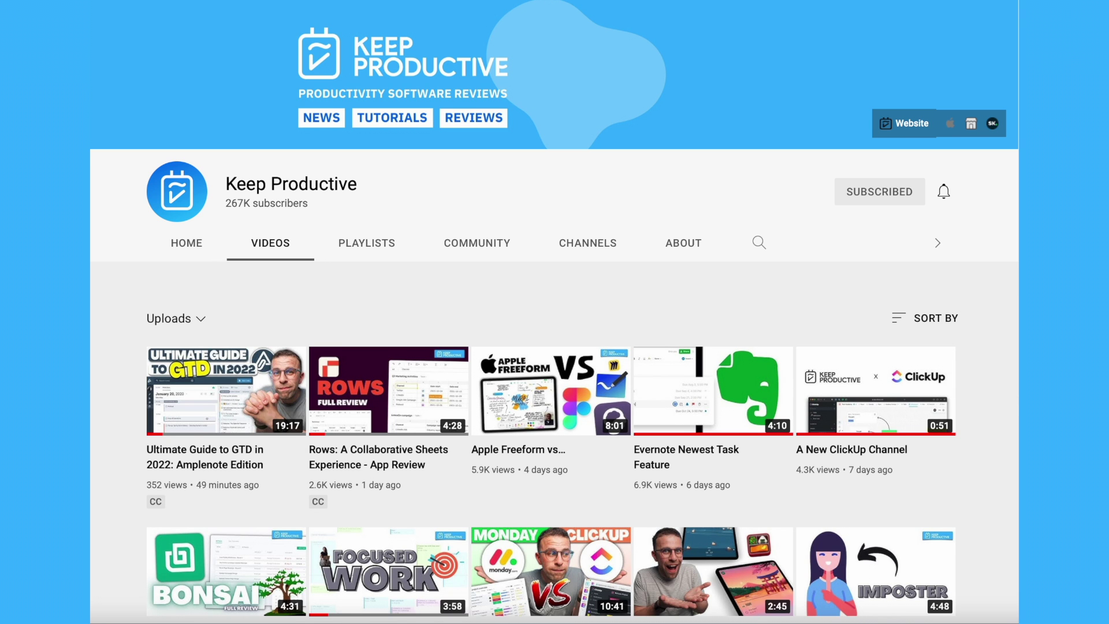
scroll(554, 312, "down", 3)
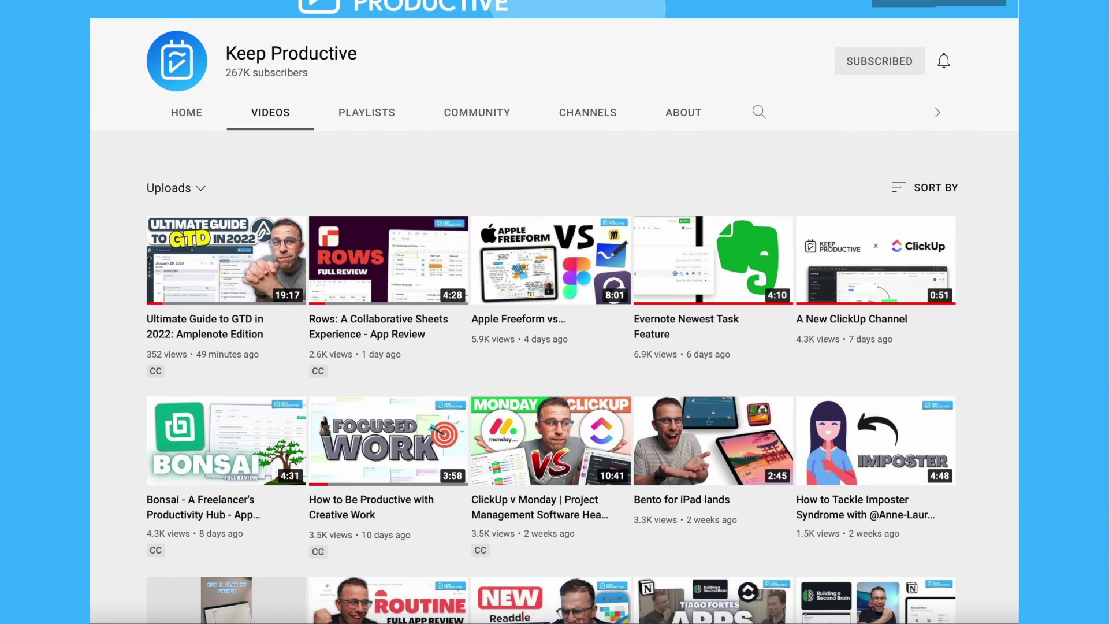
scroll(554, 311, "down", 2)
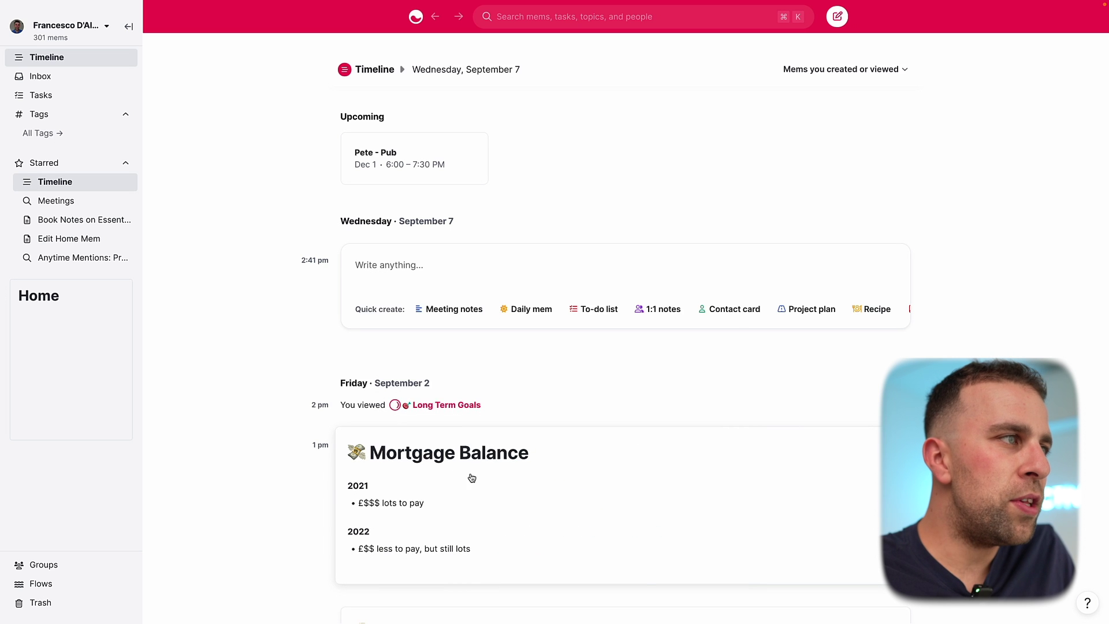
- Open the Mortgage Balance mem from the timeline and try the slash commands on a new line below the 2022 entry
scroll(485, 468, "down", 3)
left_click(516, 341)
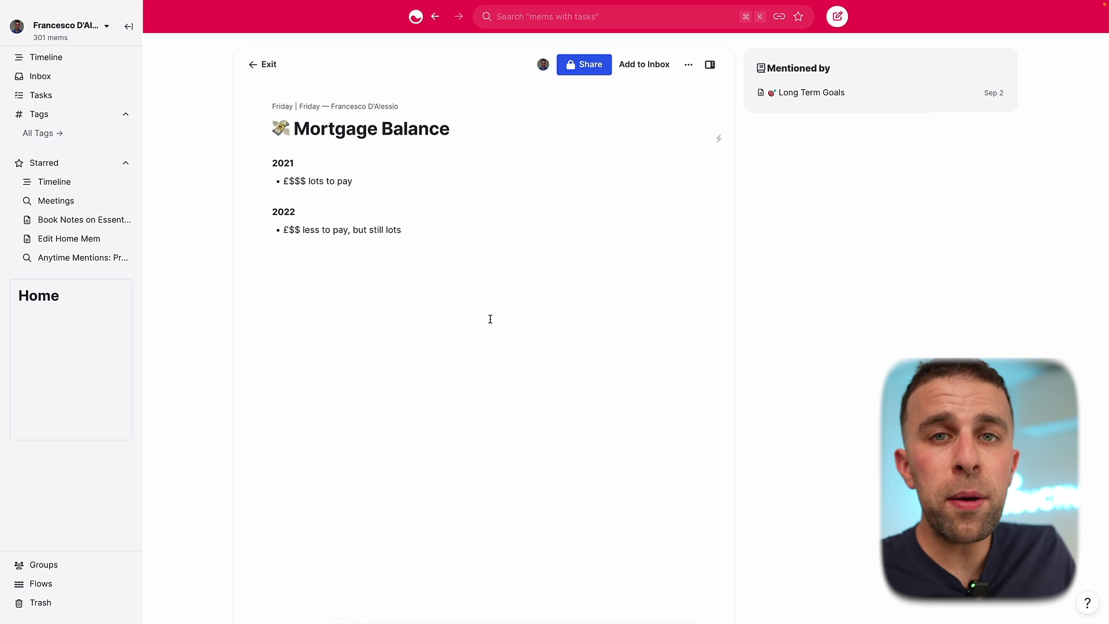
left_click(491, 319)
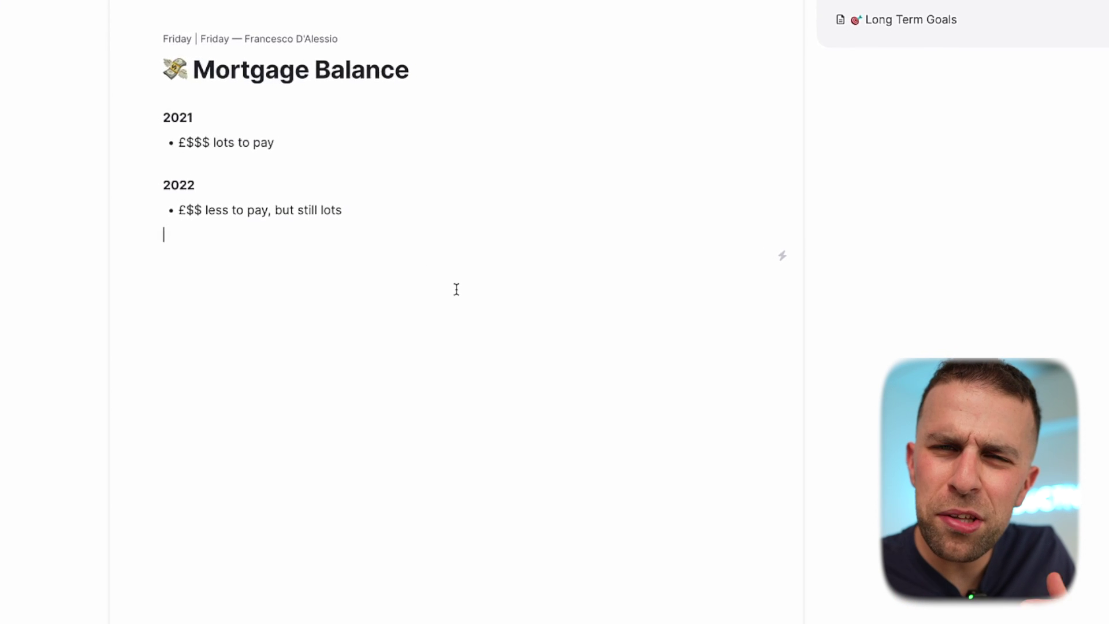
type("/")
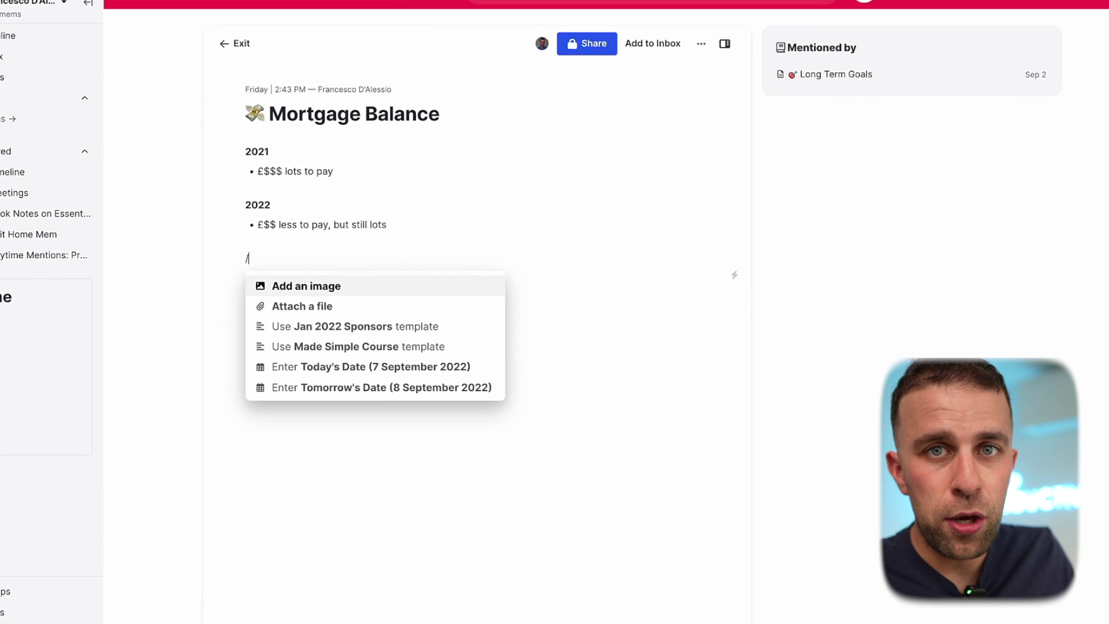
key("BackSpace")
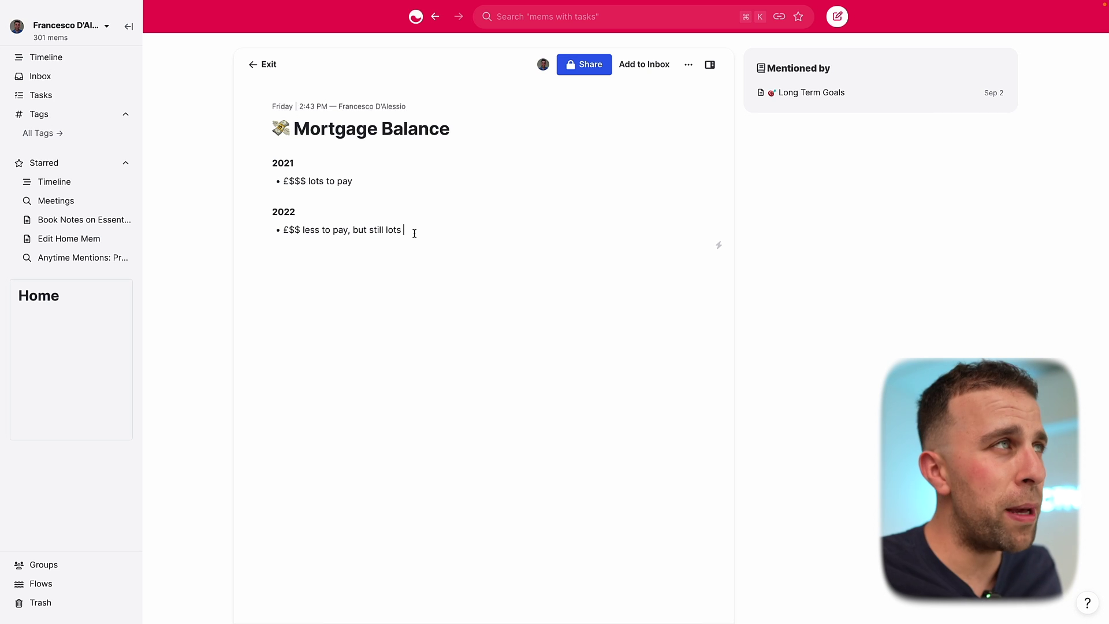
- Add a bullet under 2022 with today's date, 7 September 2022, inserted by slash command and followed by "- $33.00"
key("Return")
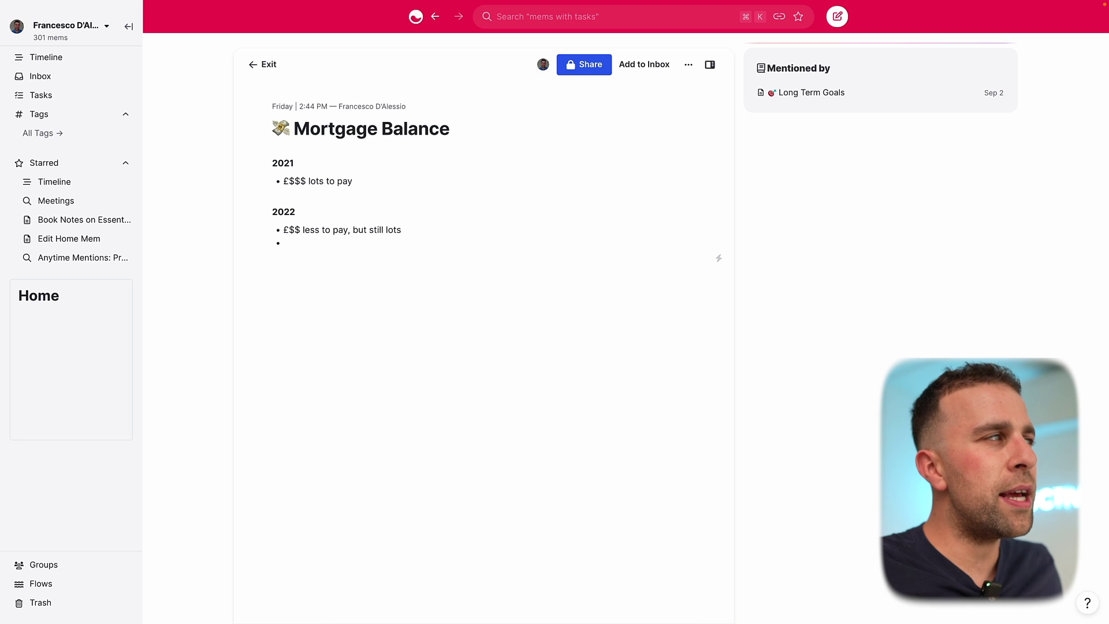
key("BackSpace")
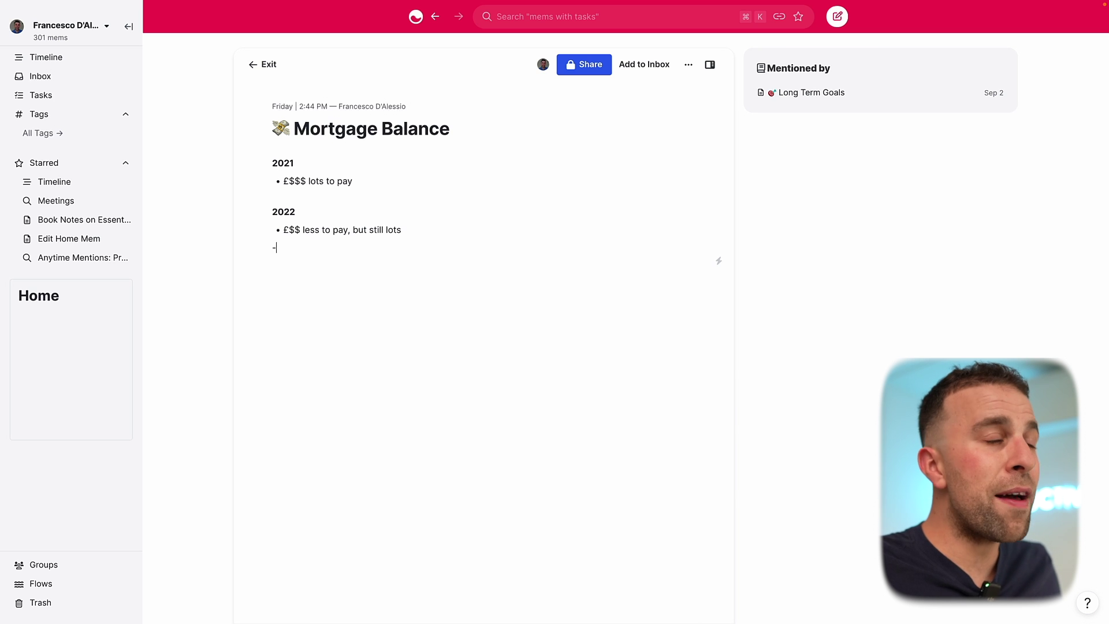
type("- ")
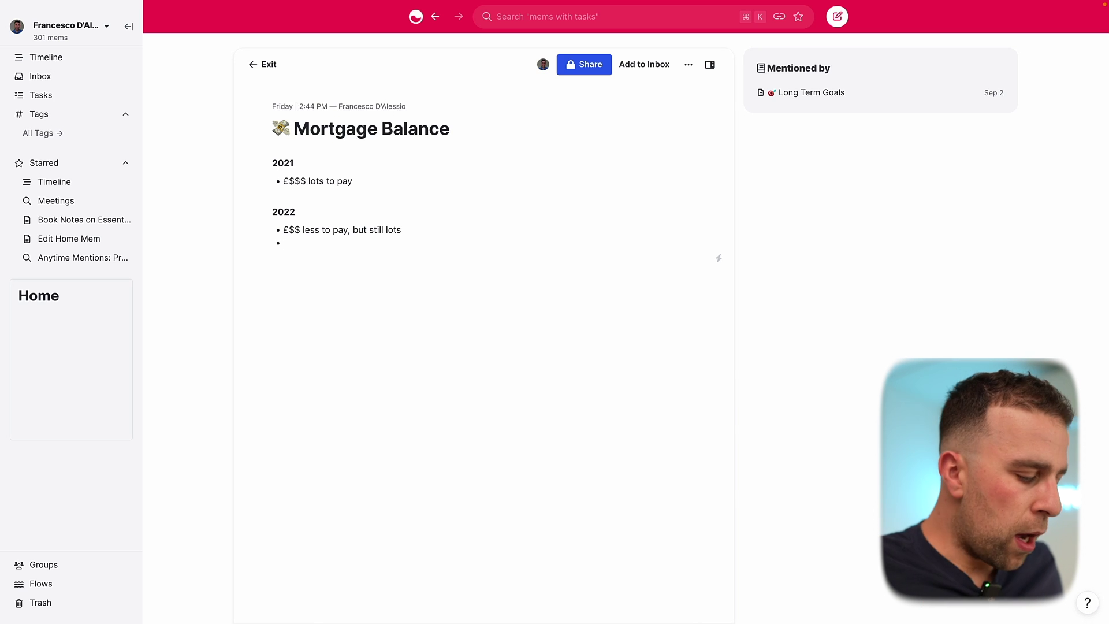
type("/tod")
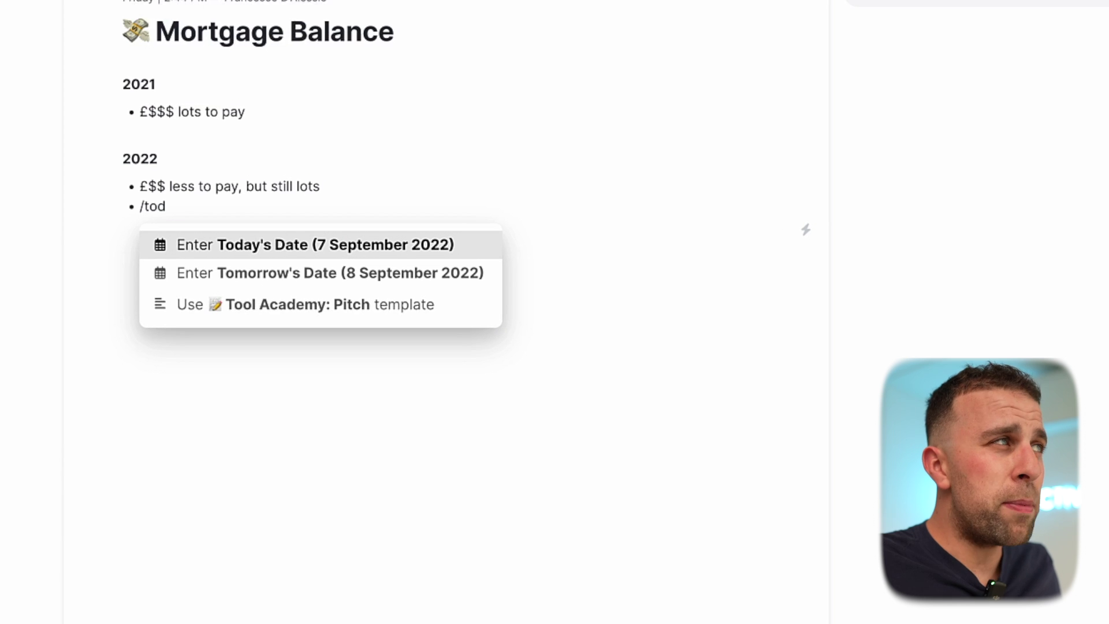
key("Return")
type("- ")
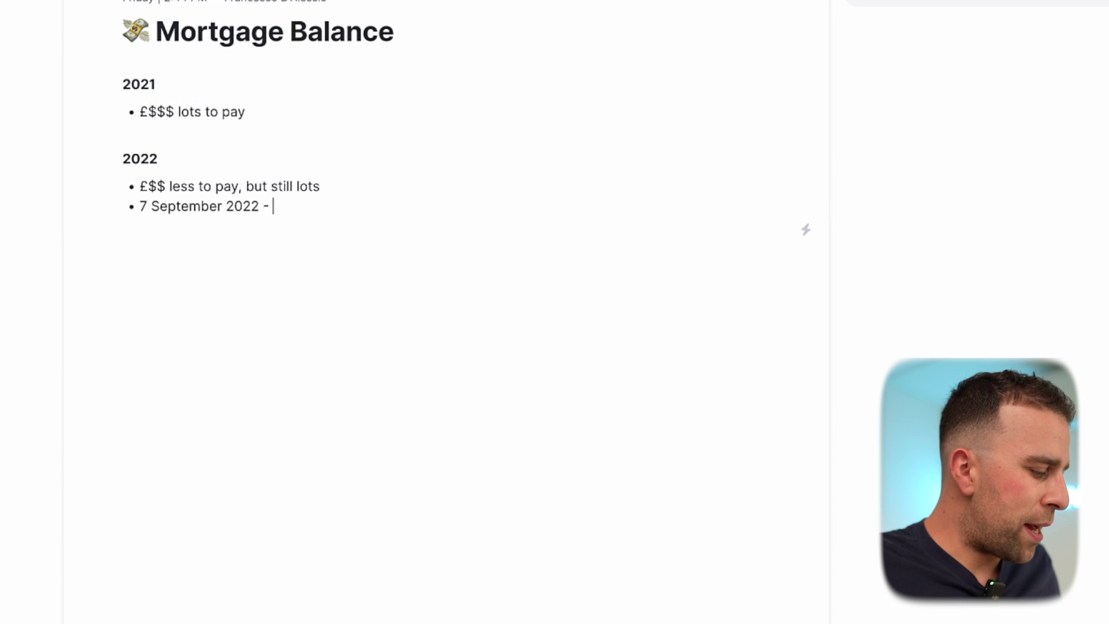
type("$")
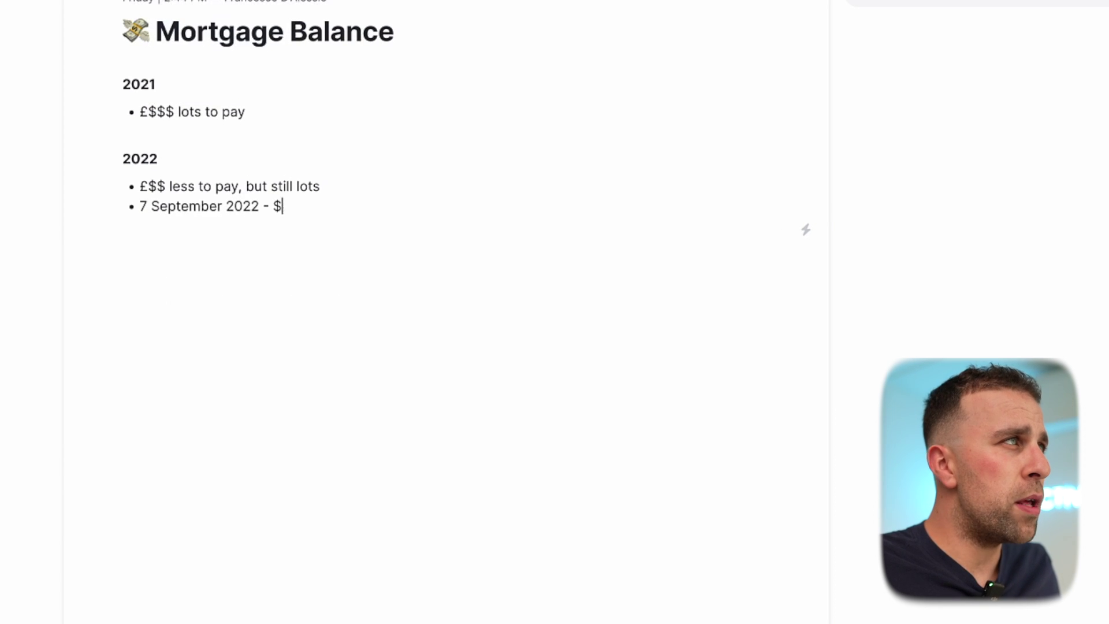
type("33.00")
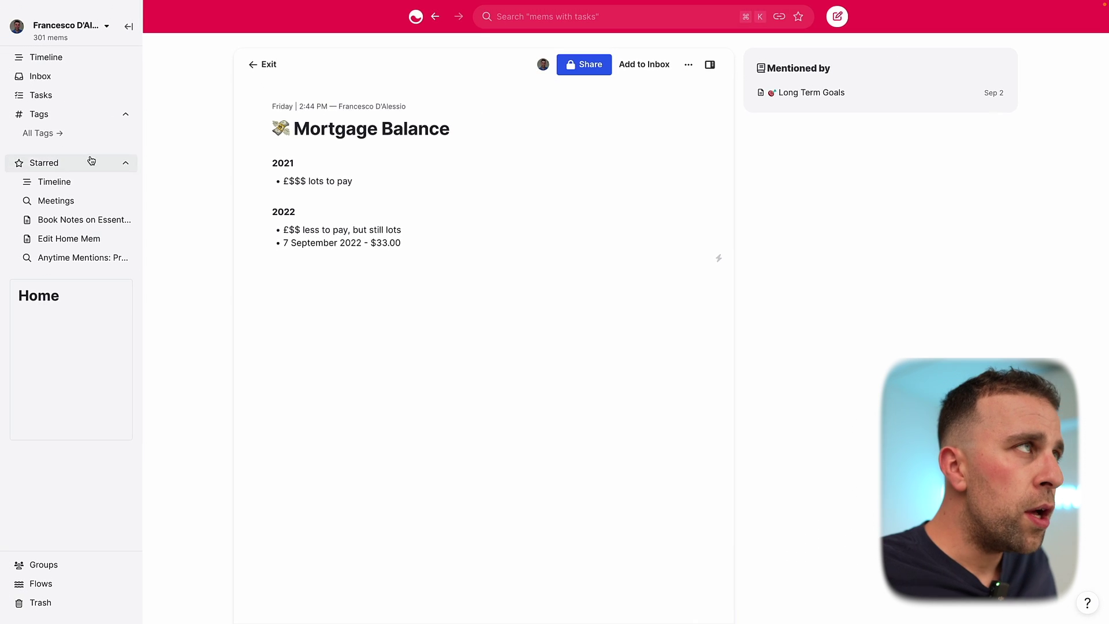
- Return to the timeline and create a new mem titled "Weight"
left_click(72, 56)
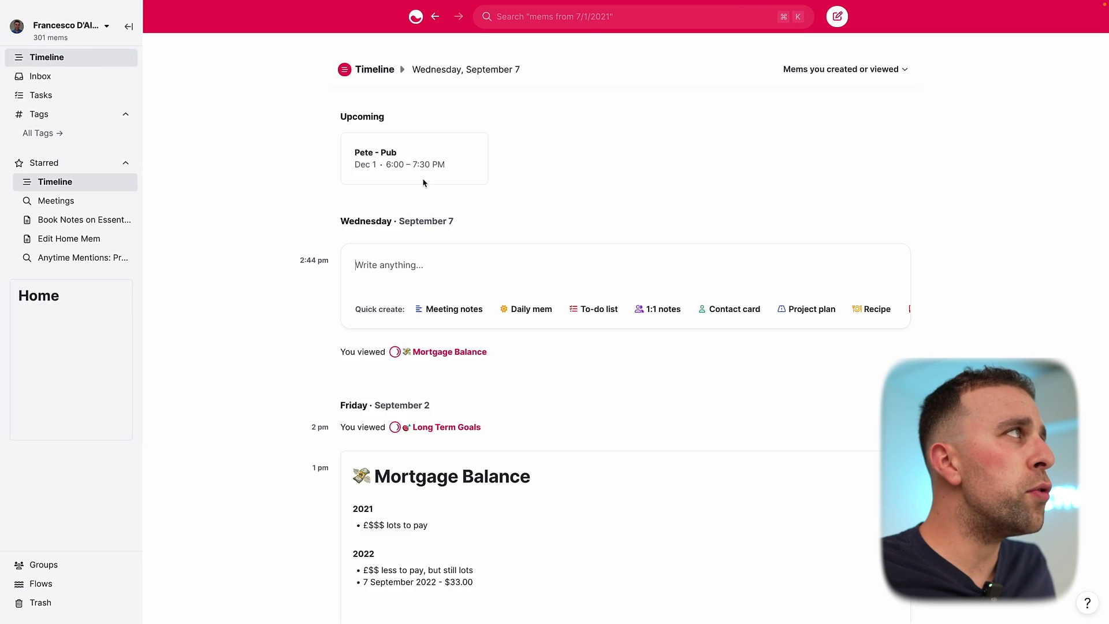
left_click(412, 266)
type("W")
type("rig")
key("BackSpace")
key("BackSpace")
key("BackSpace")
type("eight")
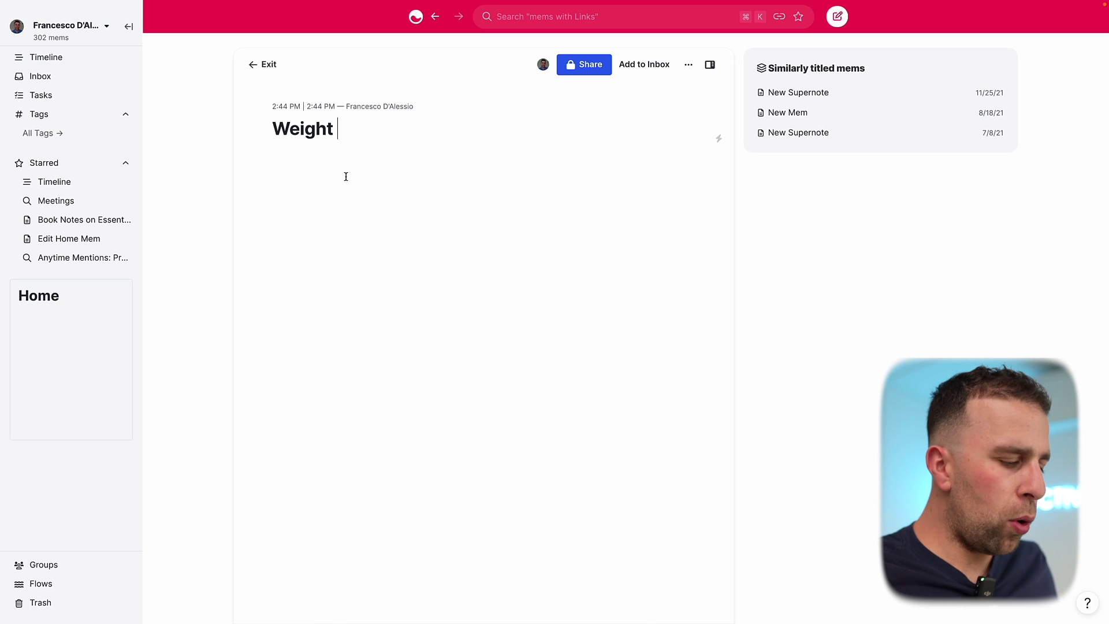
key("Return")
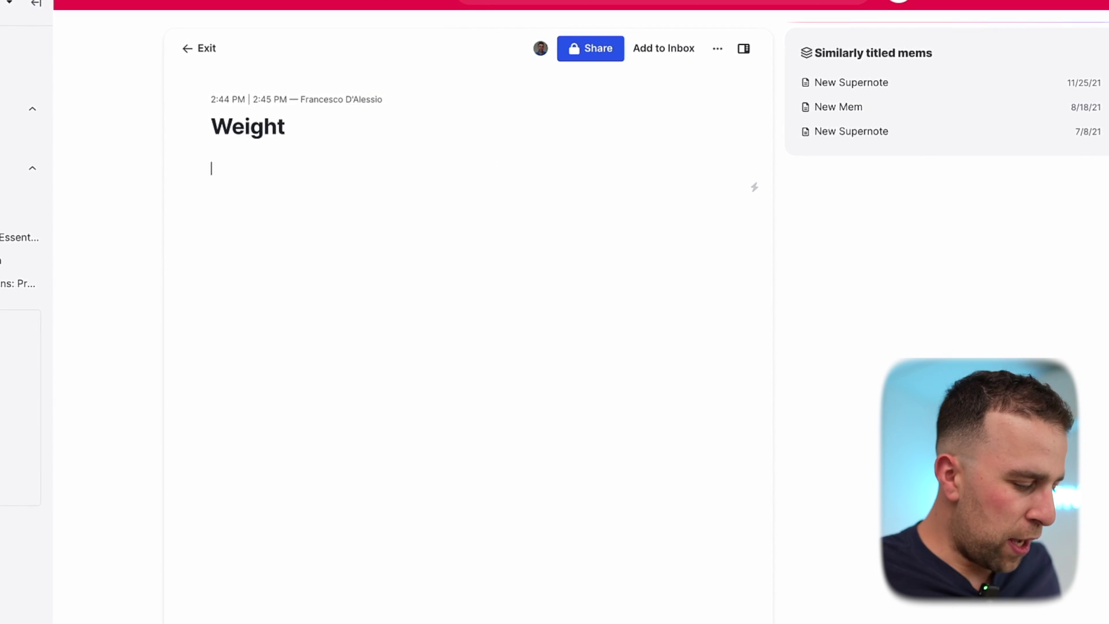
- Add a bullet to the Weight mem with today's date, 7 September 2022, inserted by slash command and followed by "- 13.3 stone"
type("- /todd")
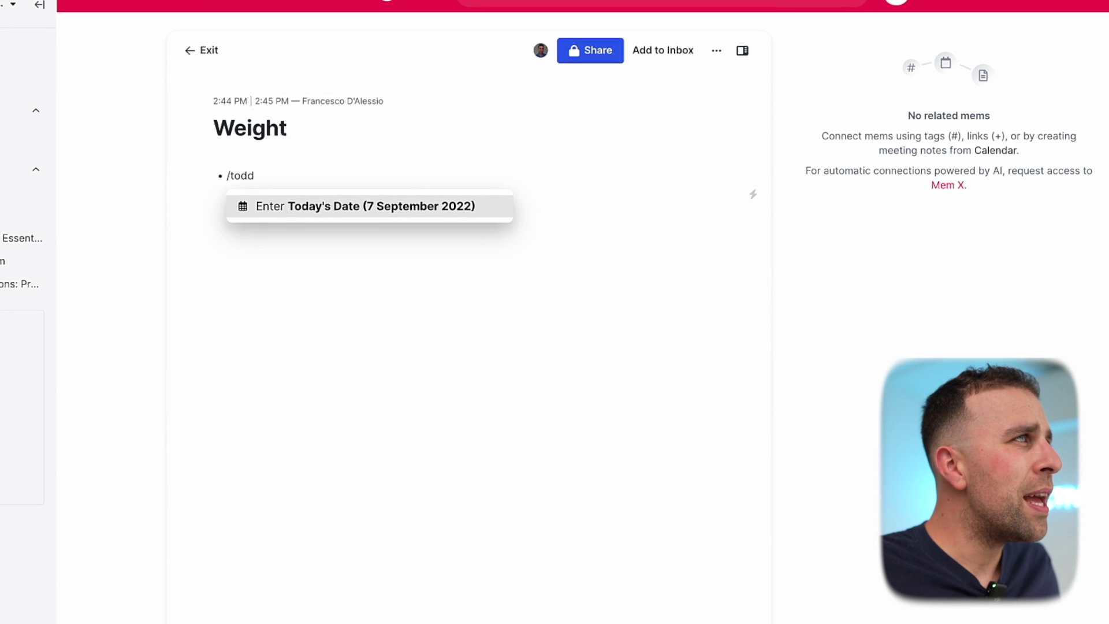
key("Return")
type("- 13.3")
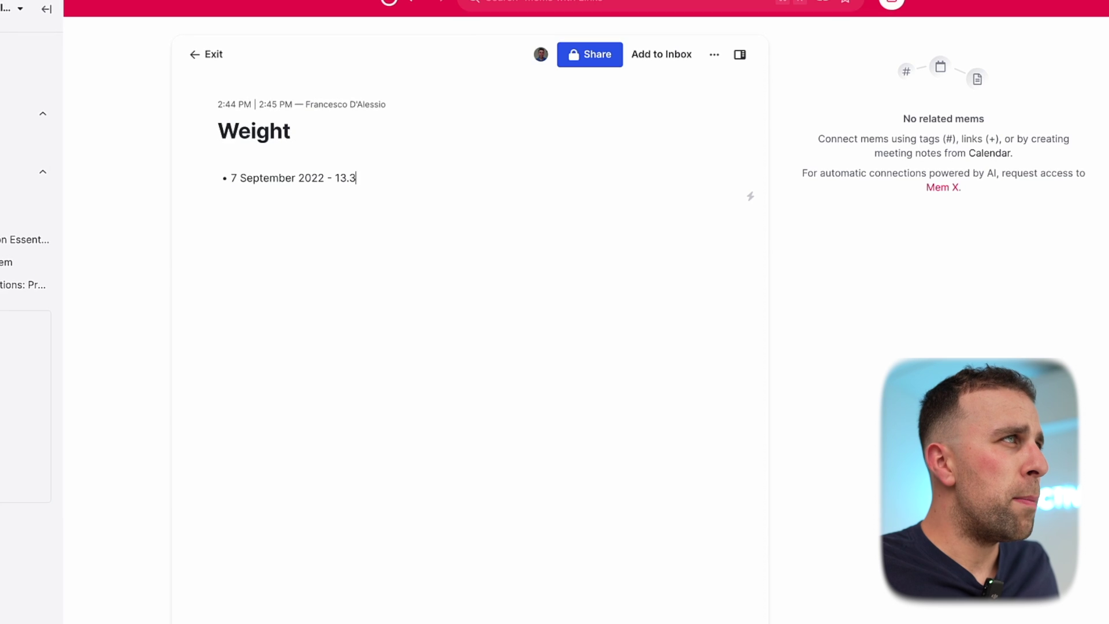
type(" stone")
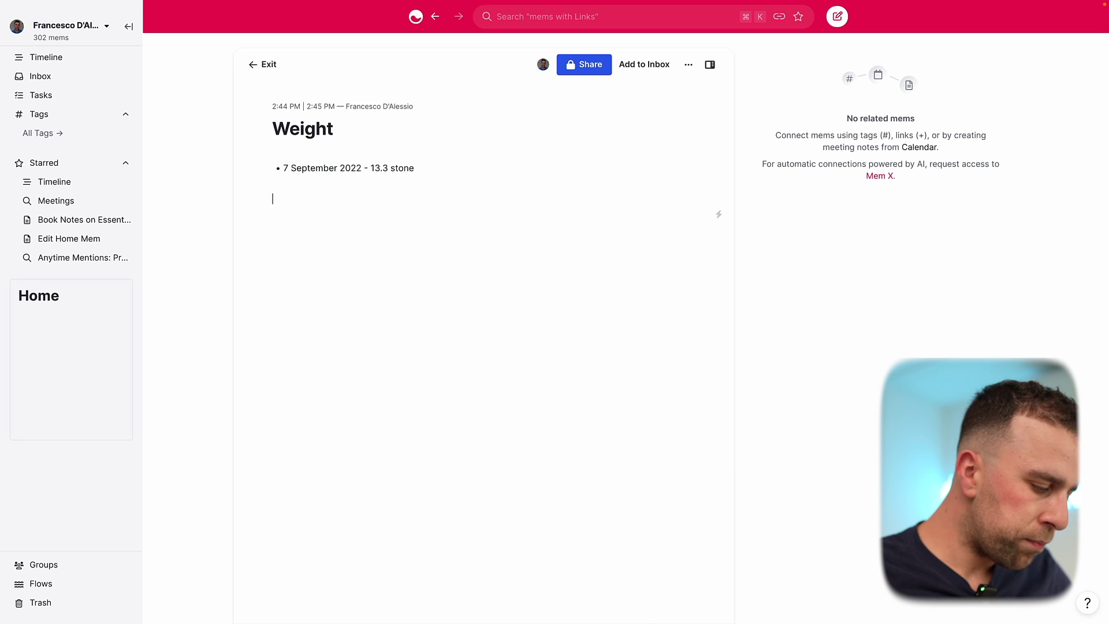
- Open the Long Term Goals mem from the timeline and turn the Mortgage Balance link into a 2022 bullet starting "Reduce by $ on"
left_click(64, 57)
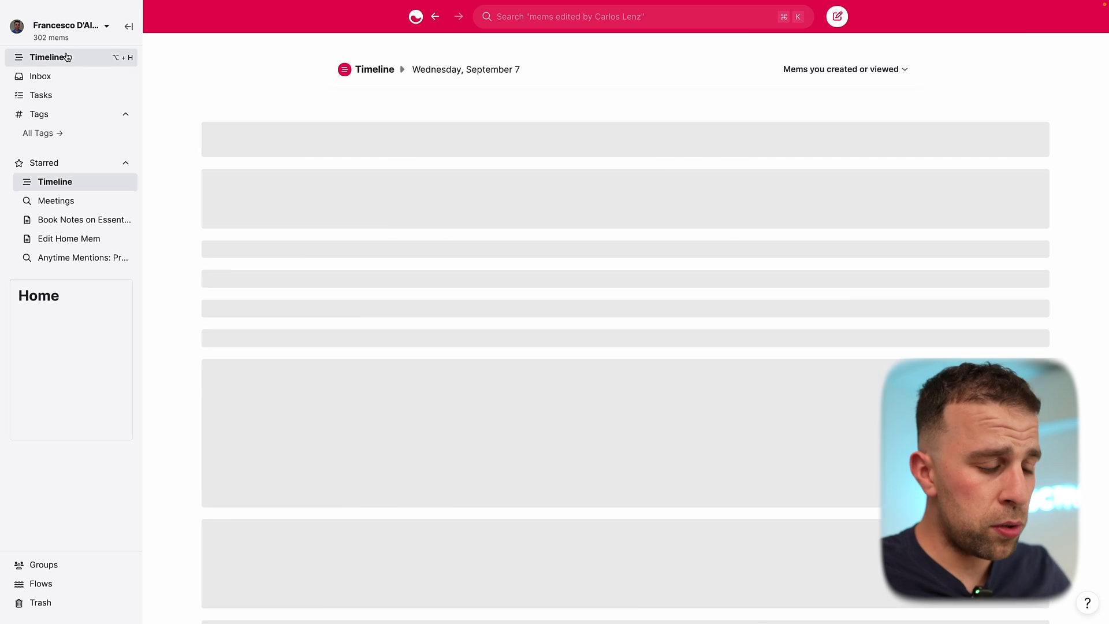
left_click(437, 423)
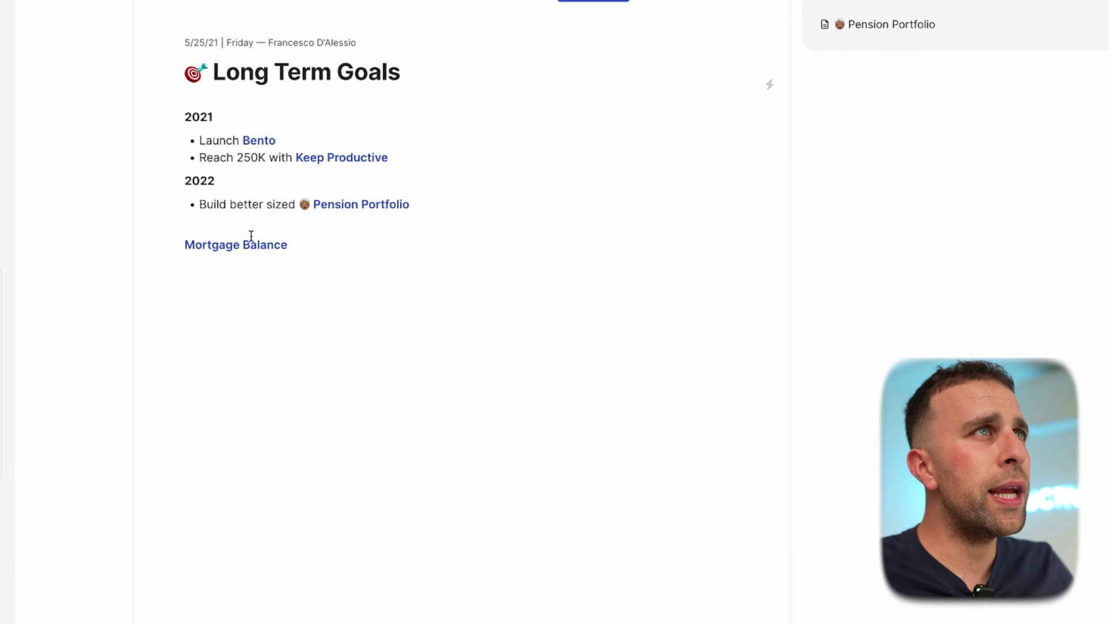
left_click(416, 206)
key("Return")
type("Reduce by $ on")
key("Delete")
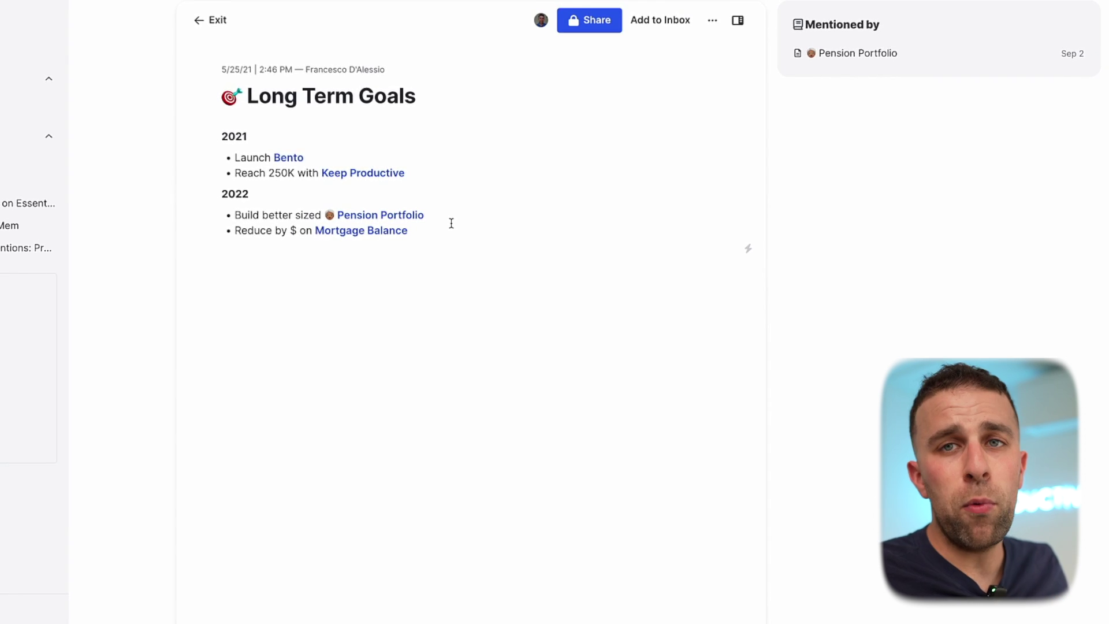
- Add a "2022 Goals" line below the 2022 list in Long Term Goals, leaving blank space above it
left_click(456, 253)
key("Return")
key("Return")
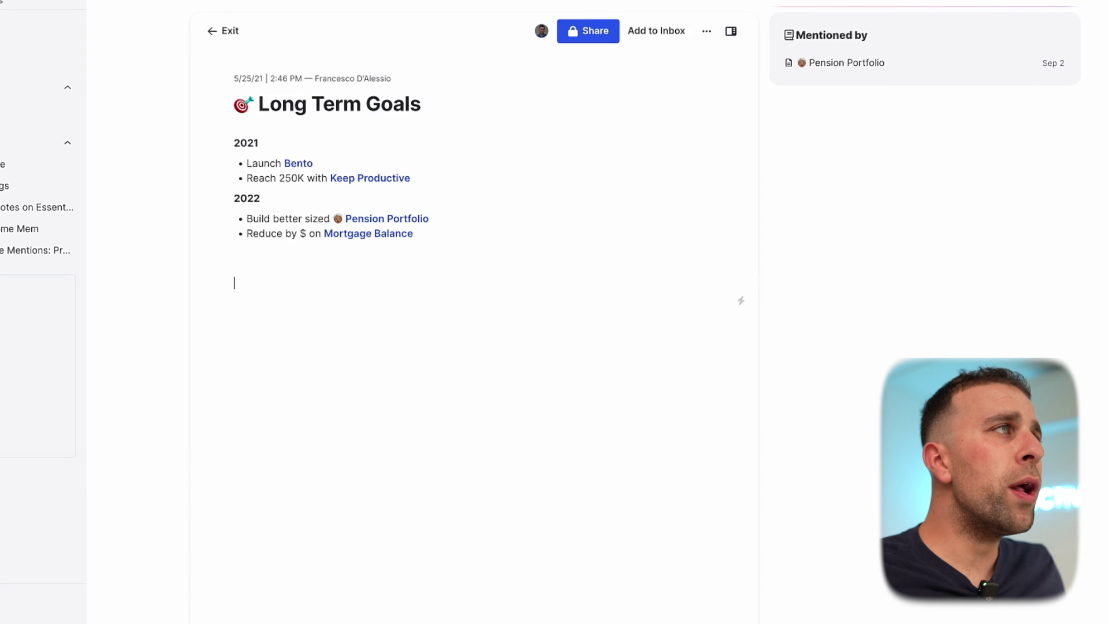
type("2022 Goals")
key("Return")
- Add a bullet under 2022 Goals that links to a new mem named "June 2022 - Goals"
type("- ")
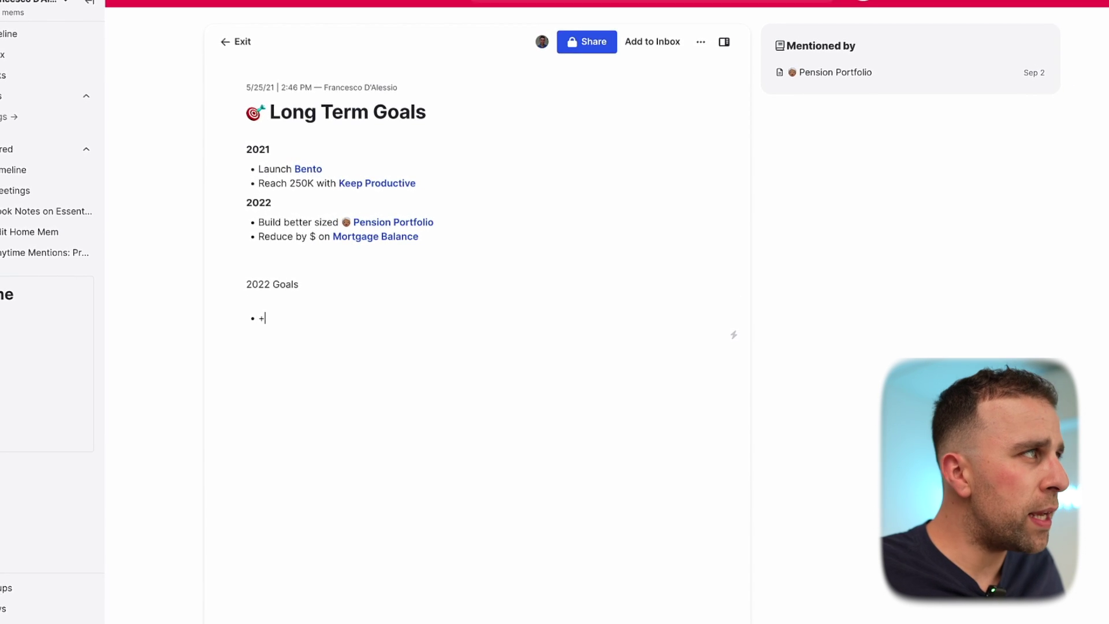
type("+June ")
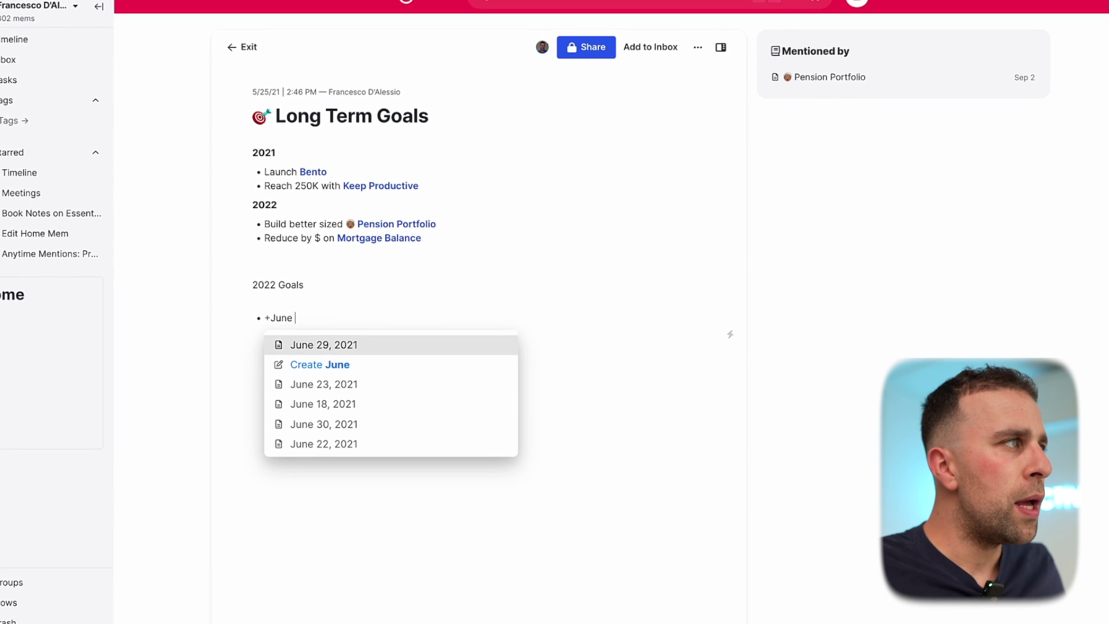
type("2022 - Goals")
key("Return")
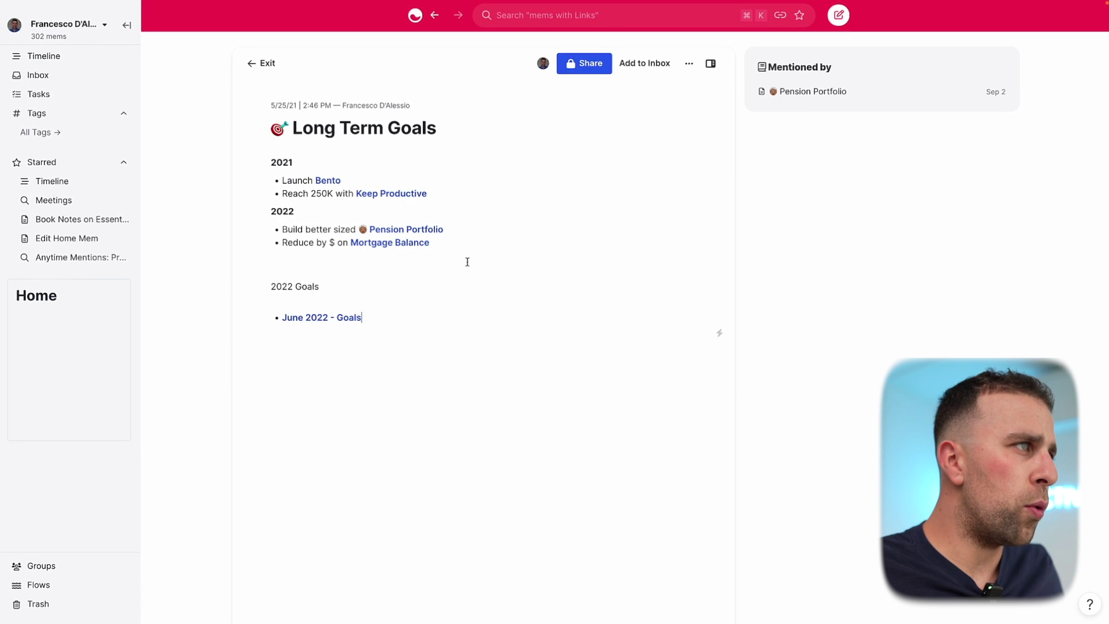
- Open the linked June 2022 - Goals mem beside Long Term Goals and write "So far..." as its first line
left_click(331, 319)
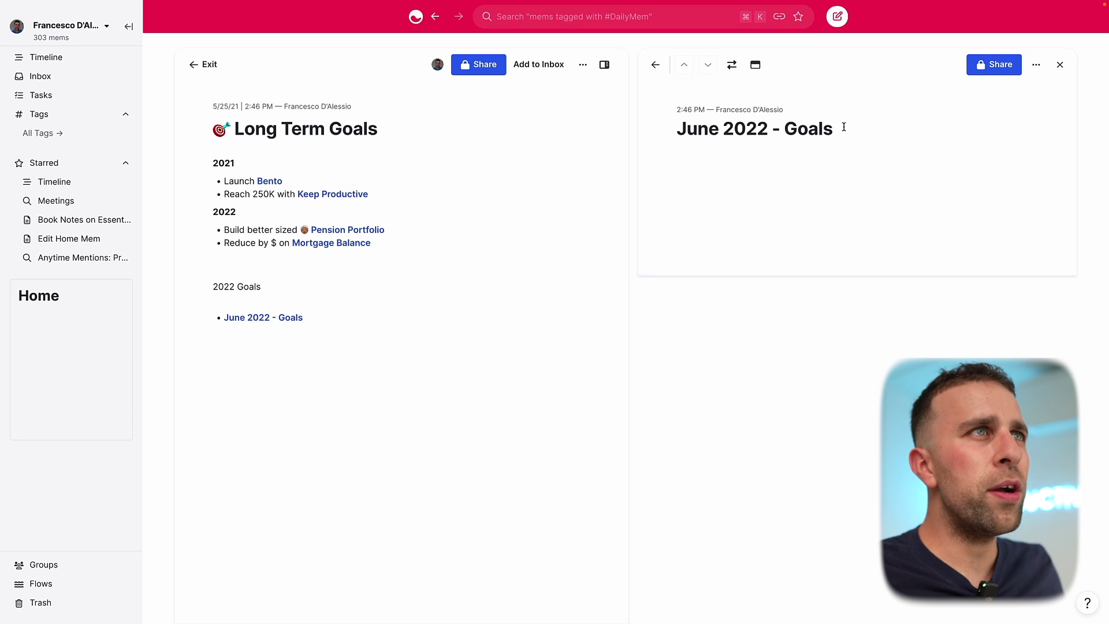
key("Return")
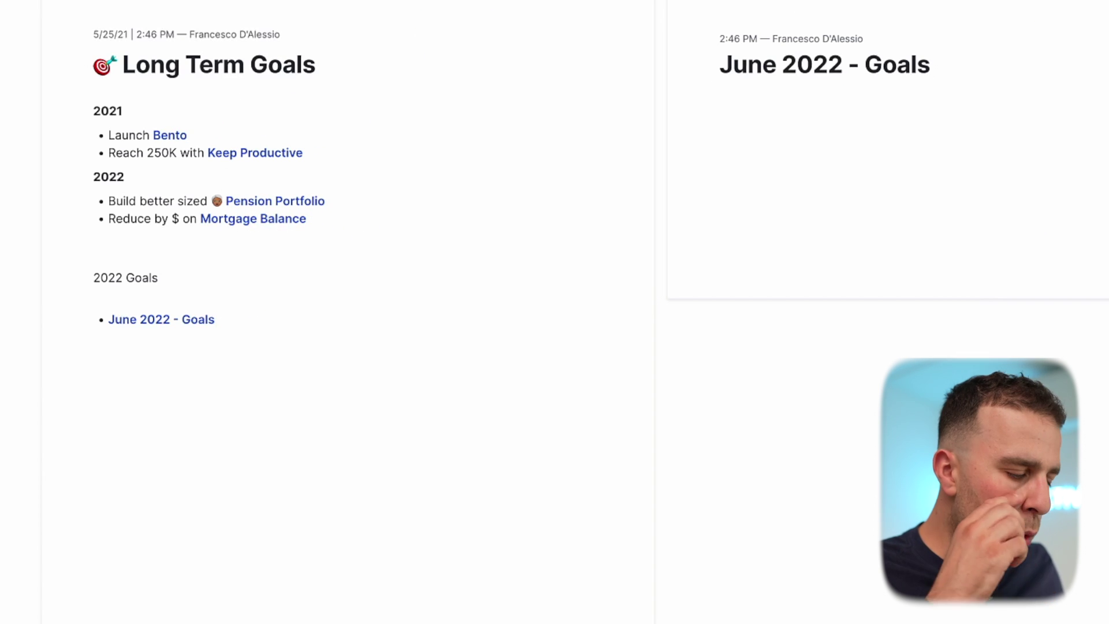
type("So far..")
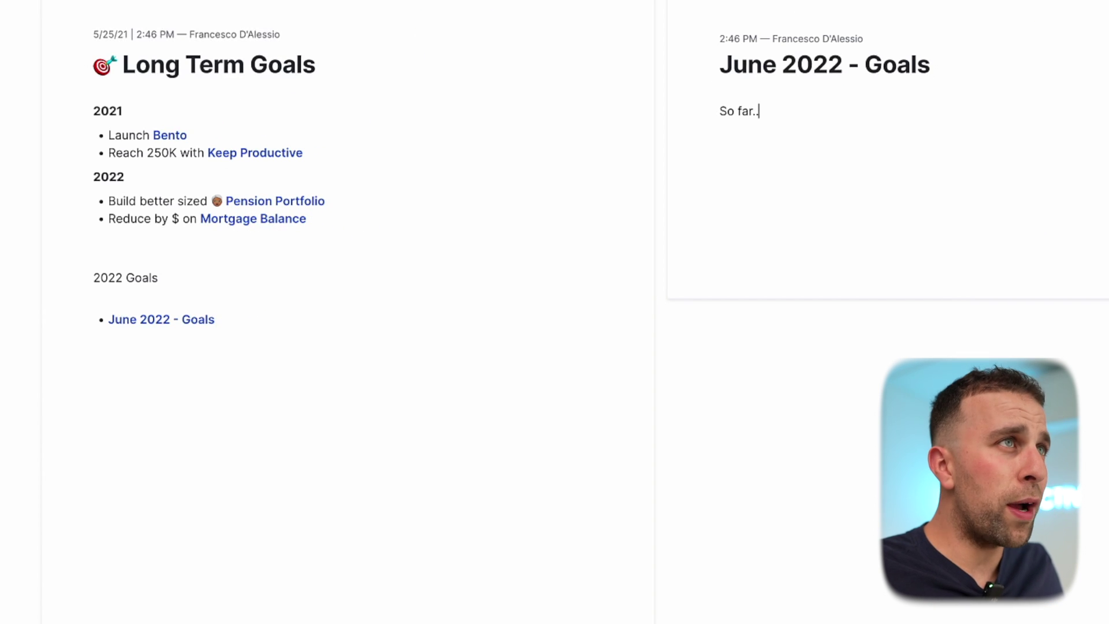
type(".")
key("Return")
key("Return")
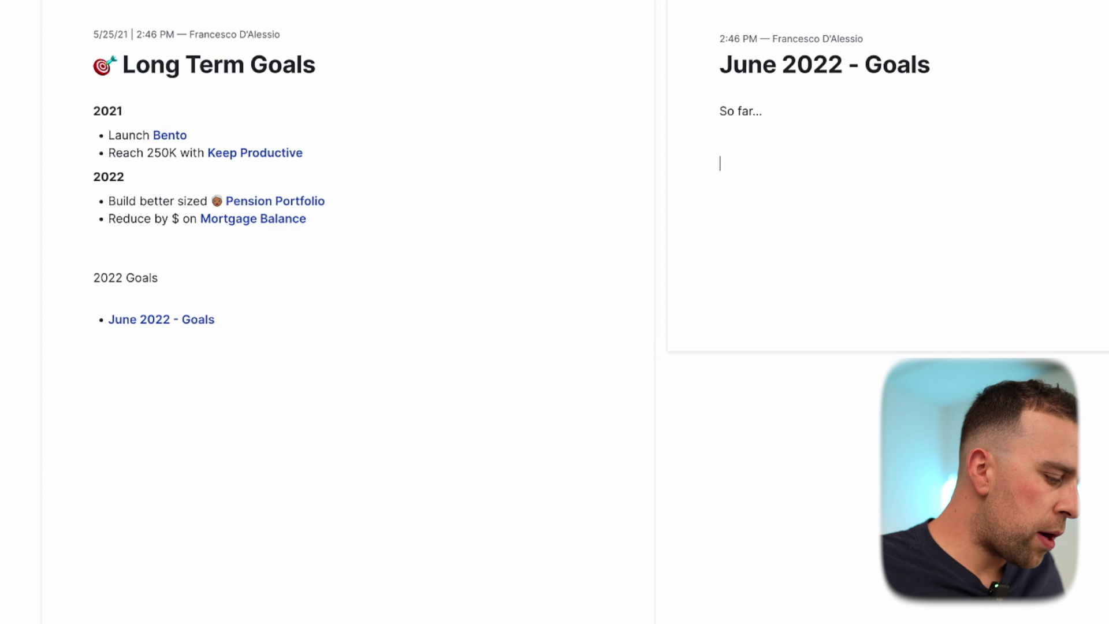
- Add a "Goals" line with a bulleted list of Health, Work and Family to the June 2022 - Goals mem
type("Goals")
key("Return")
key("Return")
type("- He")
type("alth")
key("Return")
type("Weork")
key("BackSpace")
key("BackSpace")
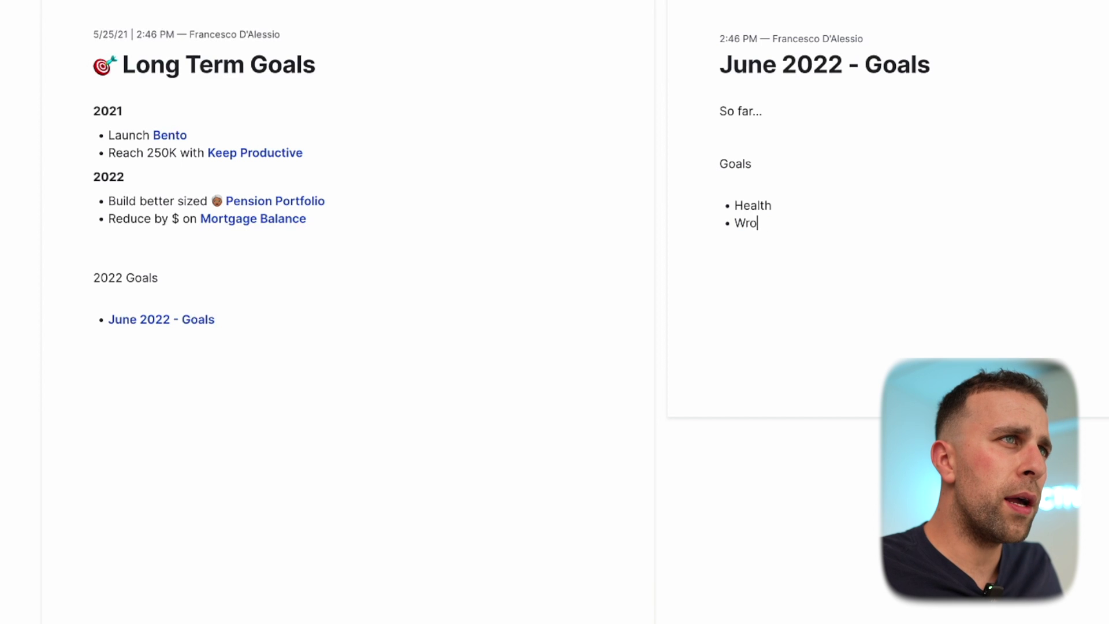
key("BackSpace")
key("BackSpace")
type("ork")
key("Return")
type("Family")
left_click(792, 211)
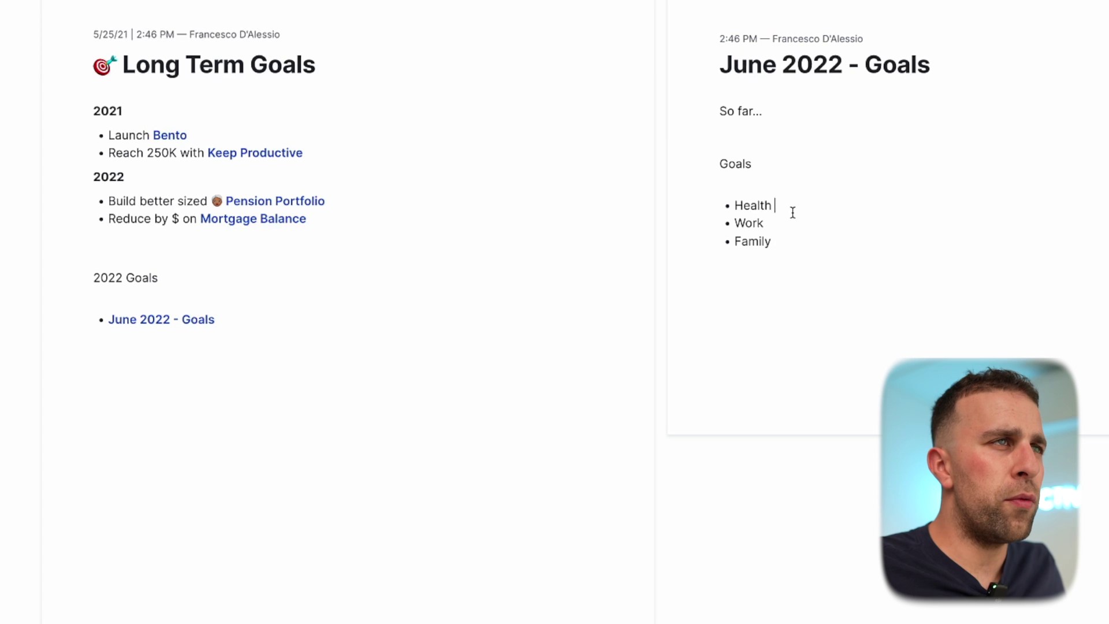
- Add a nested bullet "Do 1 press up" under Health in the June 2022 - Goals mem
key("Return")
key("Tab")
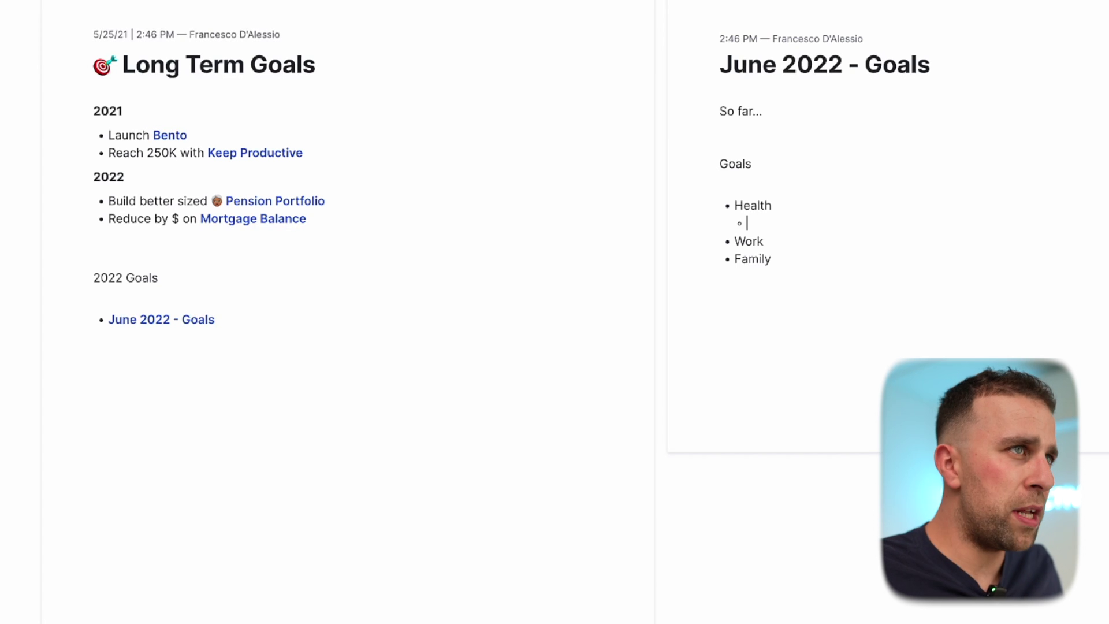
type("Do 1 press up")
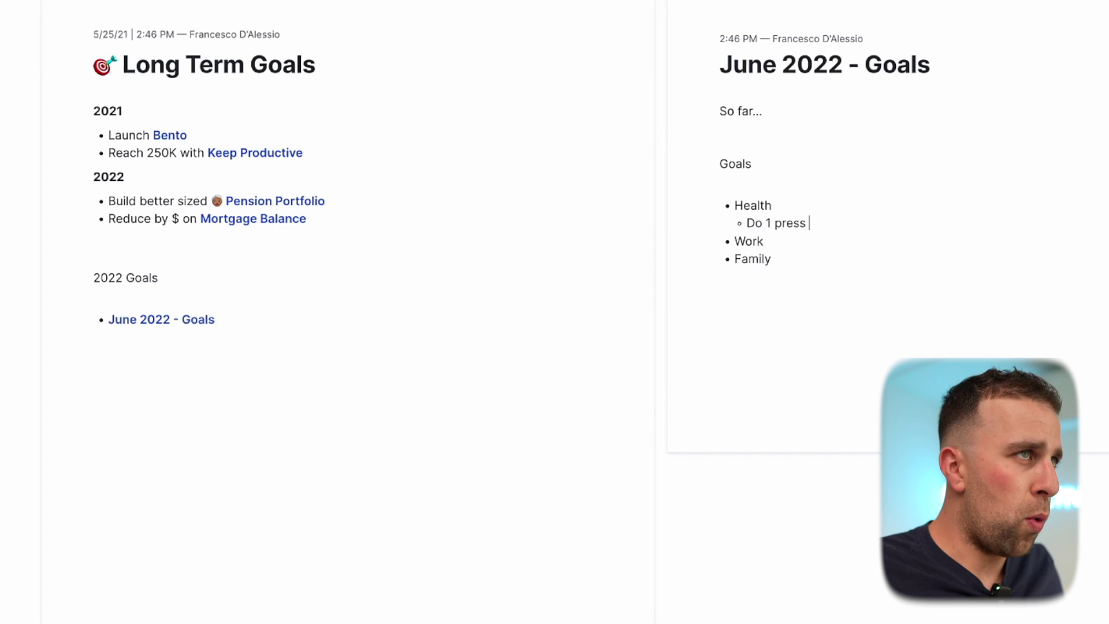
- Make the Health and Work bullets bold in the June 2022 - Goals list
double_click(749, 205)
key("ctrl+b")
left_click(782, 283)
double_click(748, 241)
key("ctrl+b")
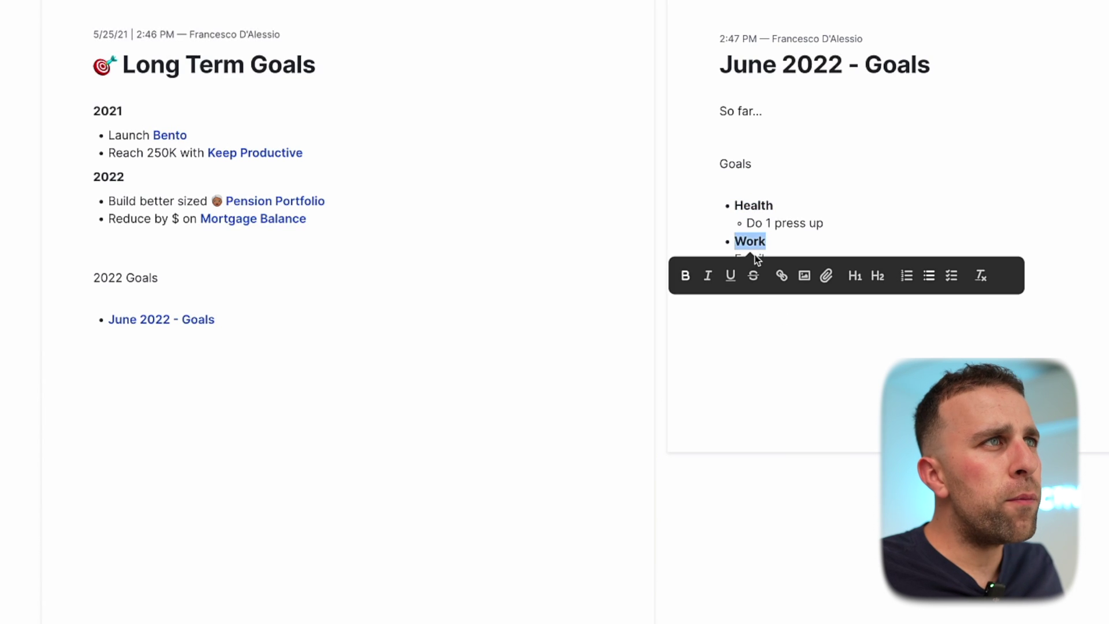
left_click(765, 348)
- Turn the "Goals" and "So far..." lines of the June 2022 - Goals mem into level-three headings
left_click(720, 164)
type("###")
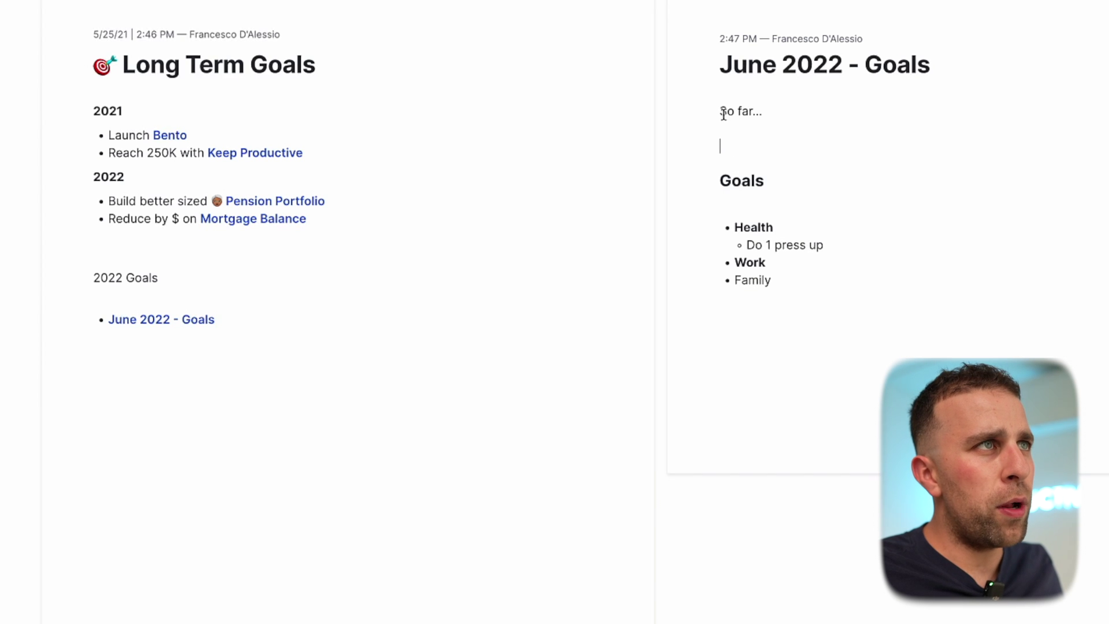
left_click(722, 111)
type("###")
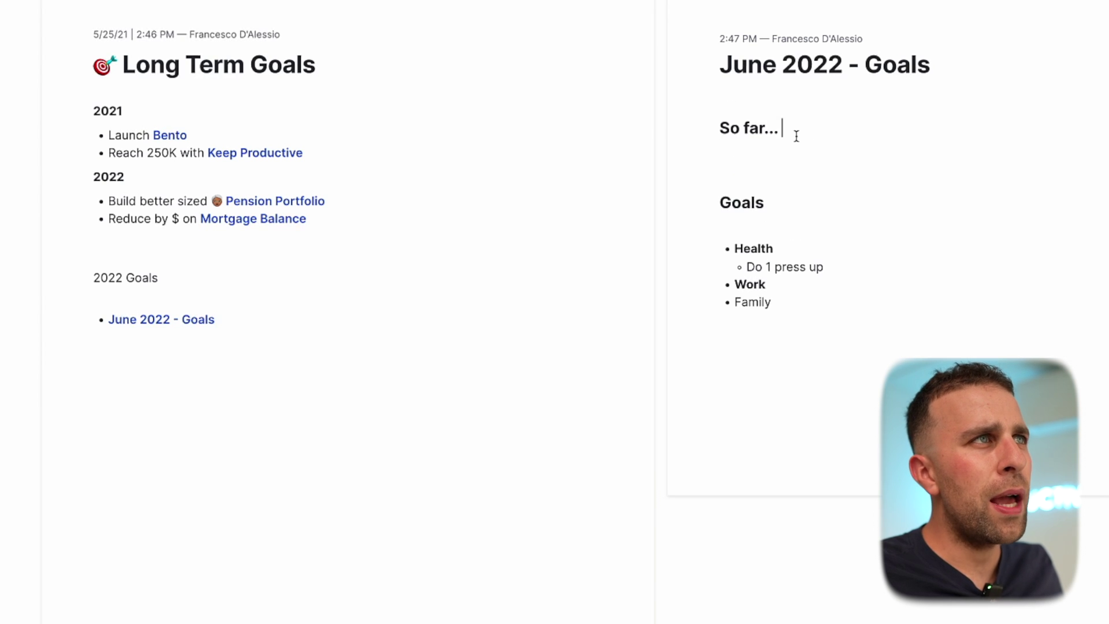
- Start a bulleted list under So far... with an entry saying a family member "learnt new word"
left_click(796, 136)
key("Return")
type("-")
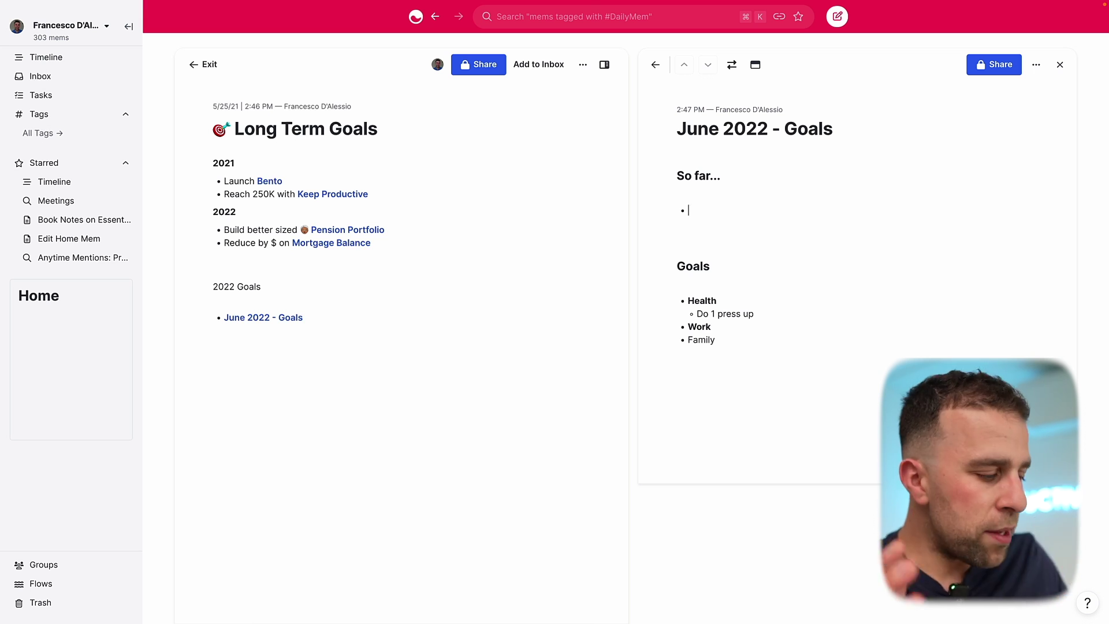
type("Otto learnt new word")
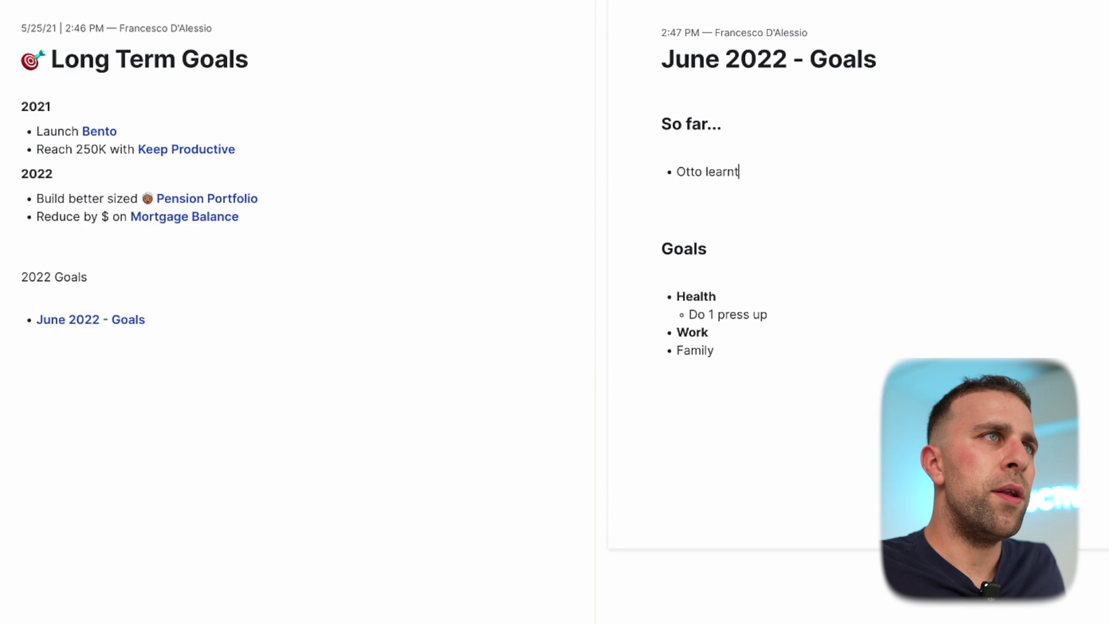
key("Return")
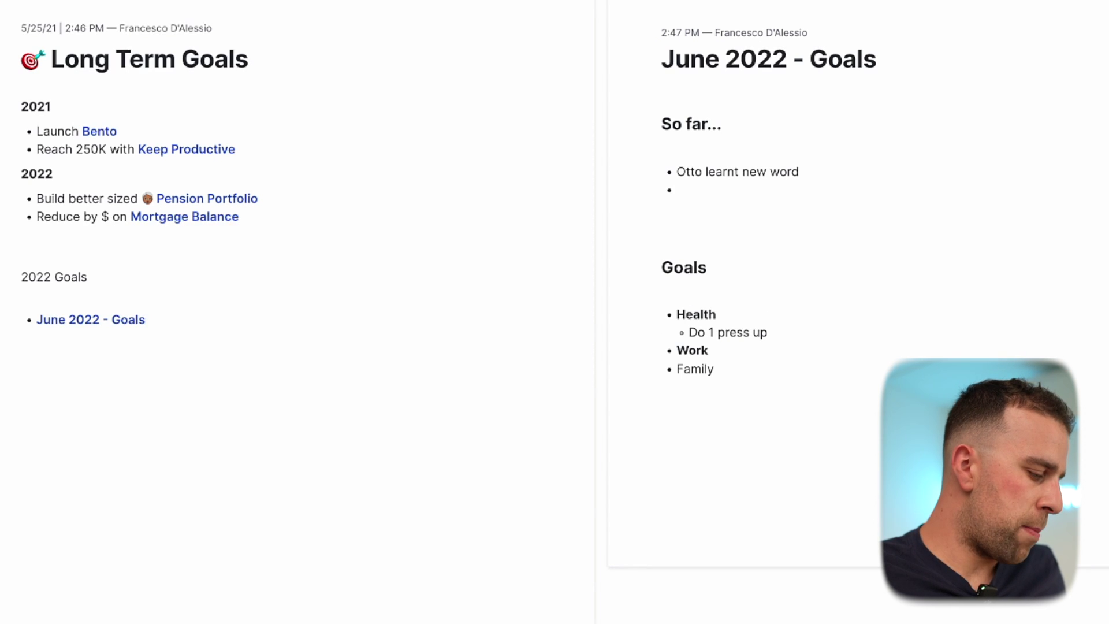
- Add a second So far... bullet "Secured new sponsor for" ending in a link to the Bento mem, followed by an empty bullet
type("Sec")
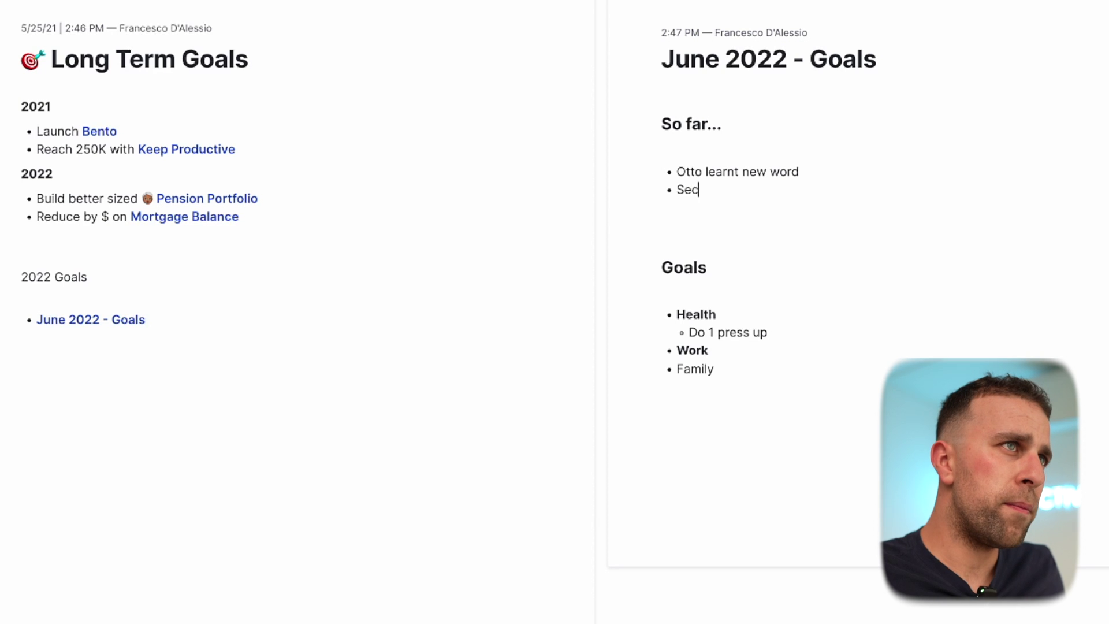
type("ured new spono")
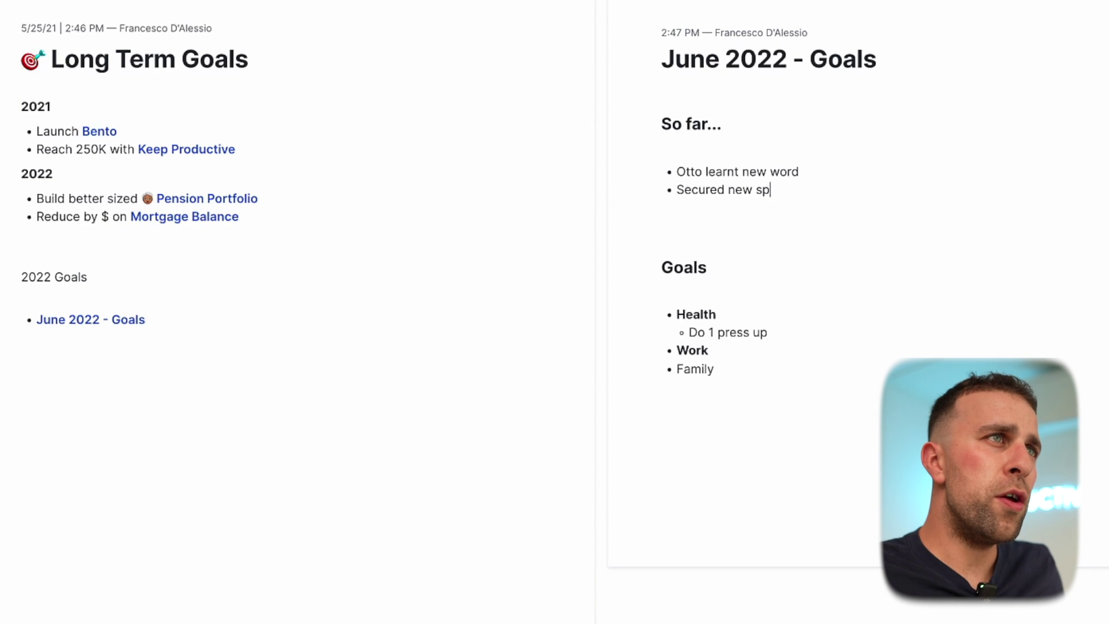
type("or +bven")
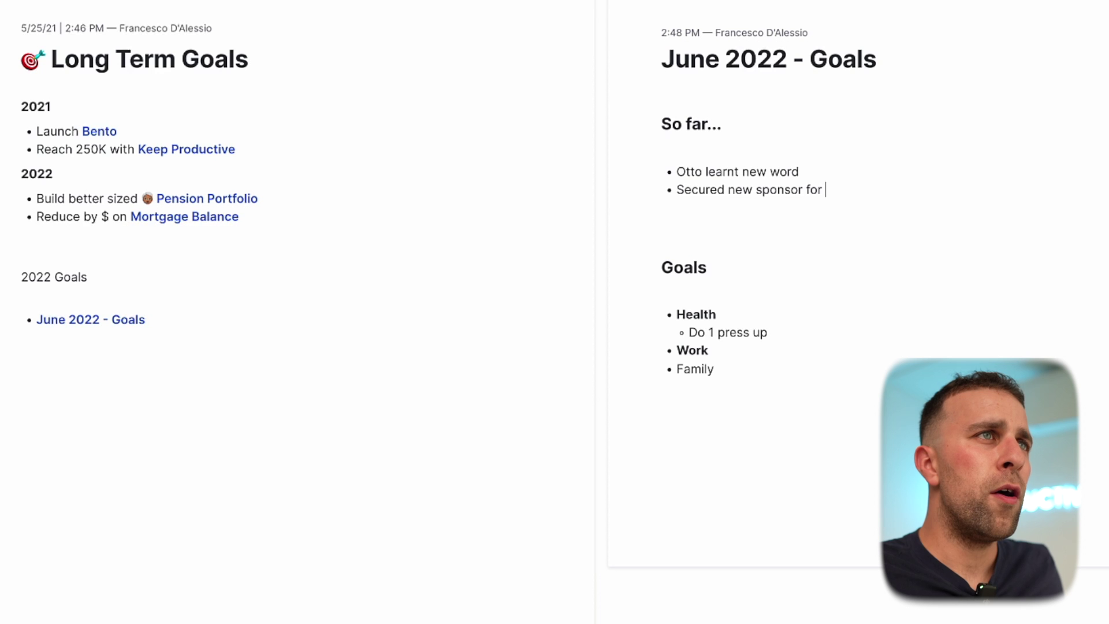
key("BackSpace")
key("BackSpace")
key("BackSpace")
type("ento")
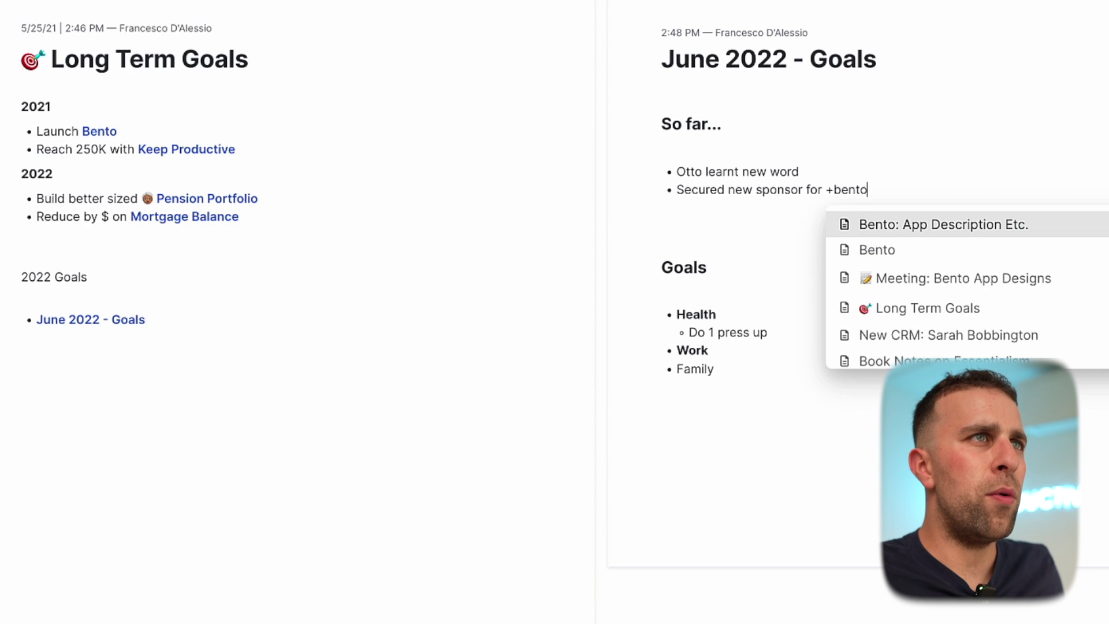
key("Down")
key("Return")
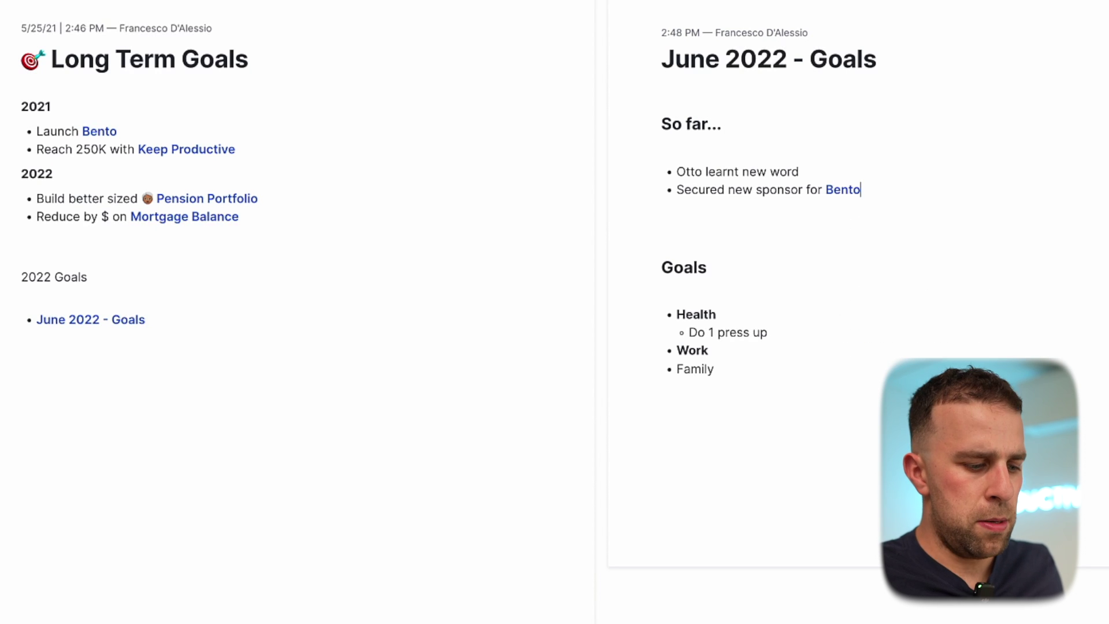
key("Return")
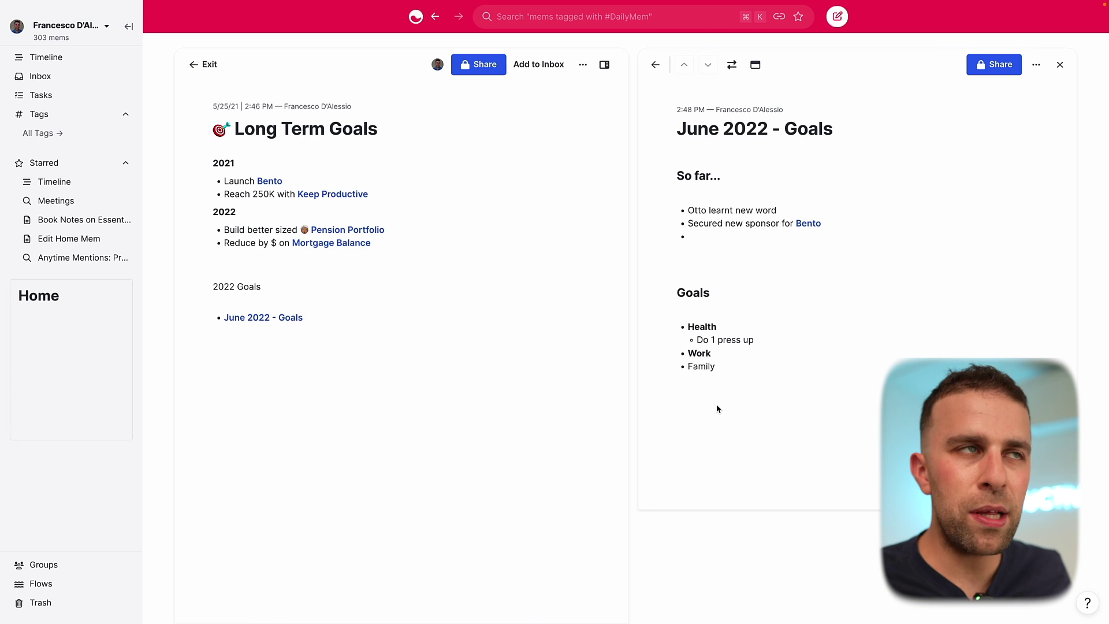
- End the Goals list after Family and continue with a plain blank line below it
left_click(724, 368)
key("Return")
key("Return")
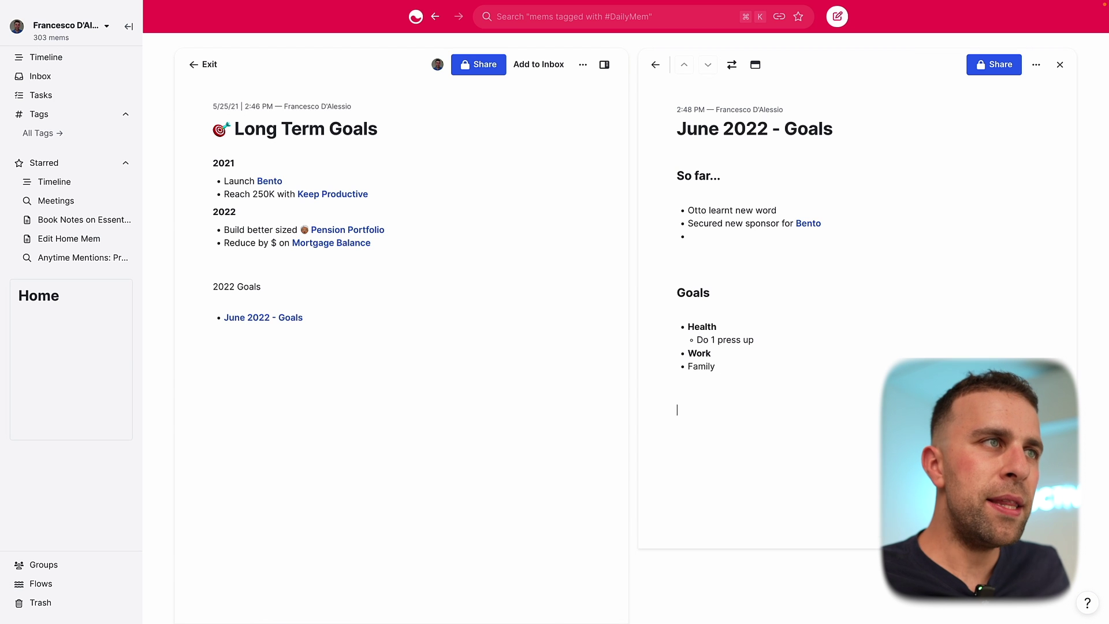
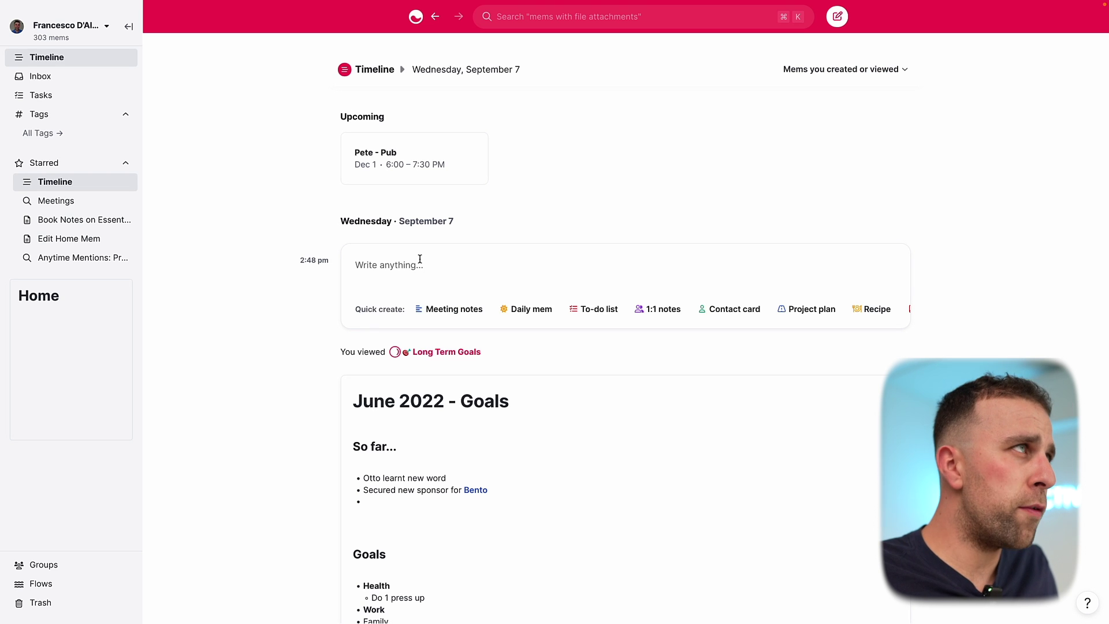
- Start a new mem from the timeline with "Week Review" as its first line
left_click(420, 259)
type("Week Review")
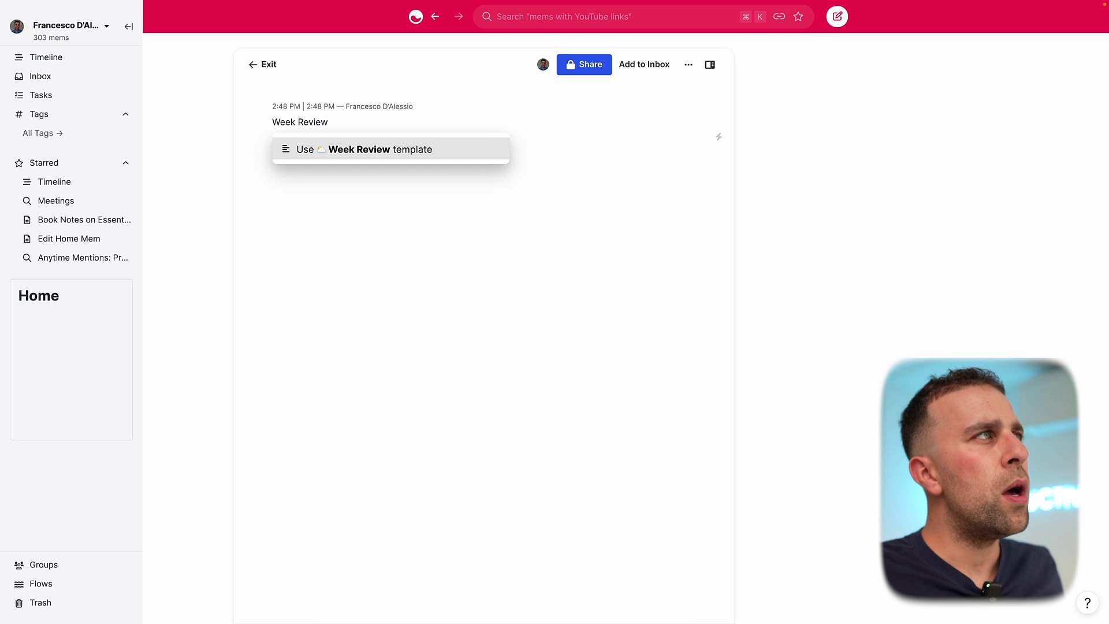
key("Return")
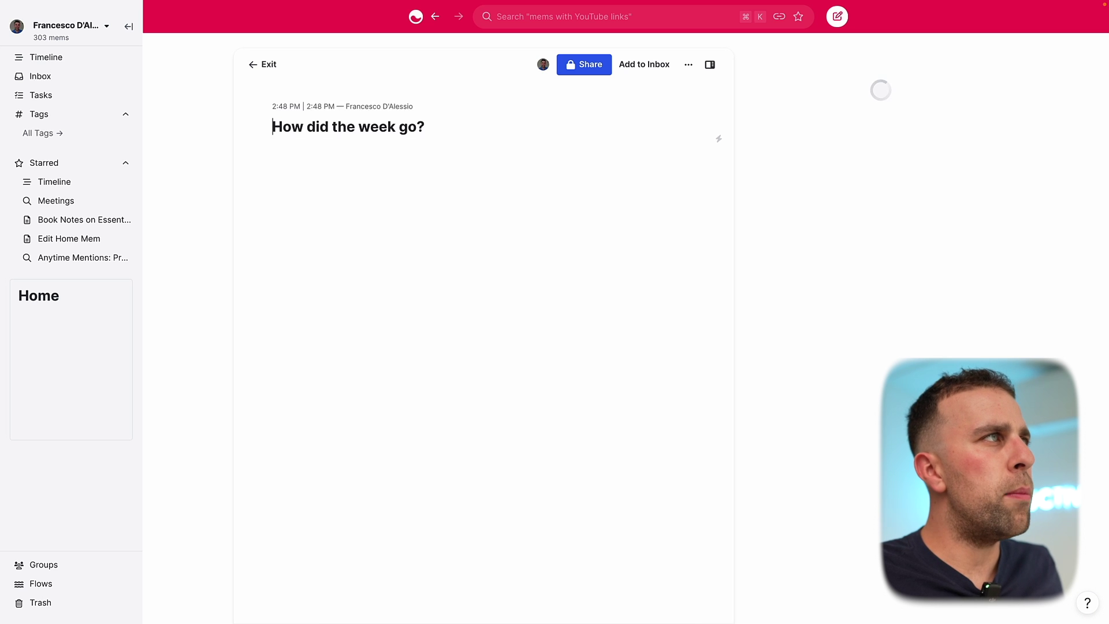
key("super+z")
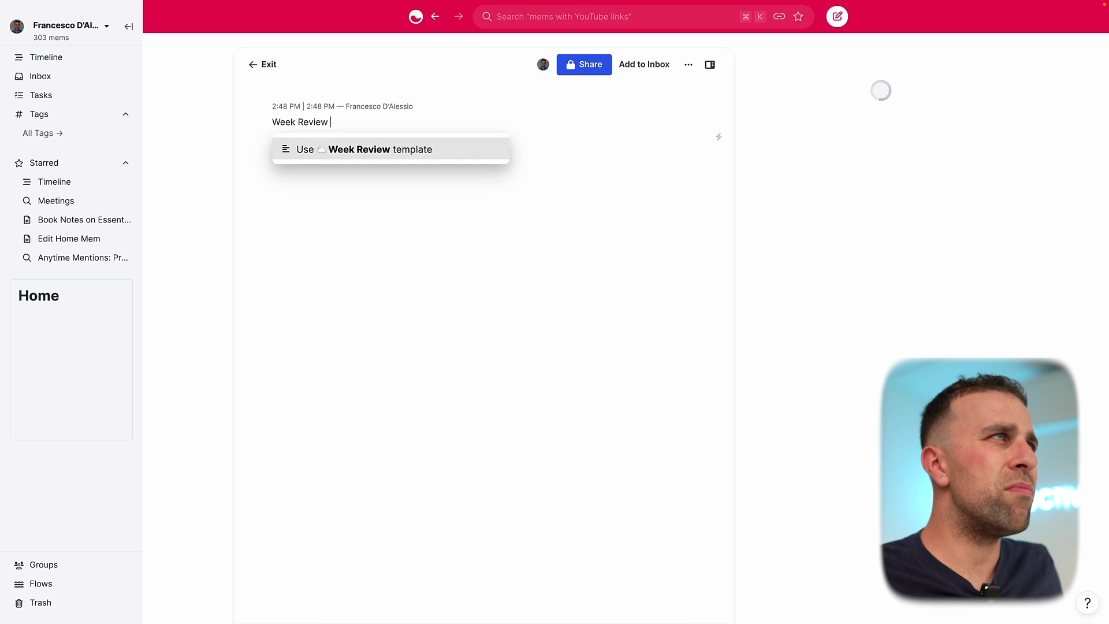
key("Escape")
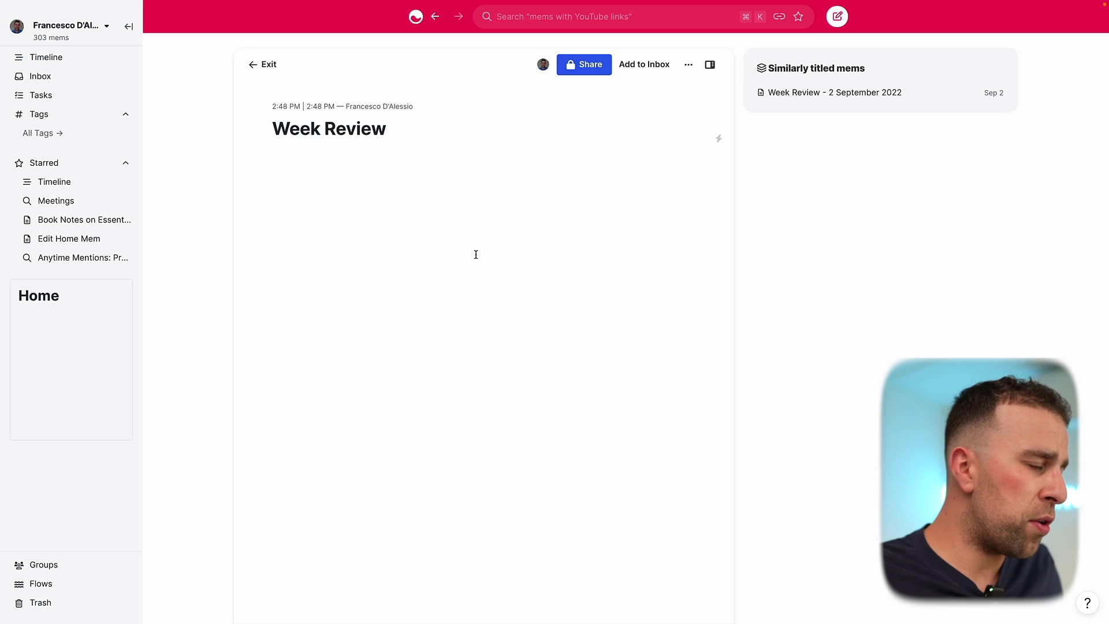
- Extend the mem's title with a dash and today's date, giving "Week Review - 7 September 2022"
left_click(416, 128)
type("- /tod")
key("Return")
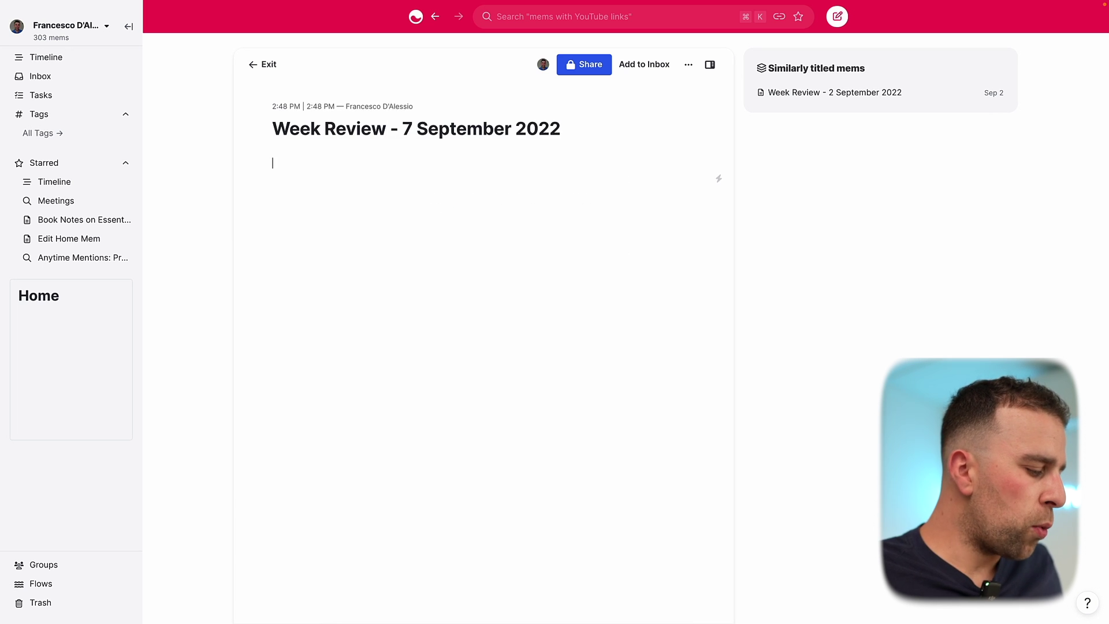
key("Return")
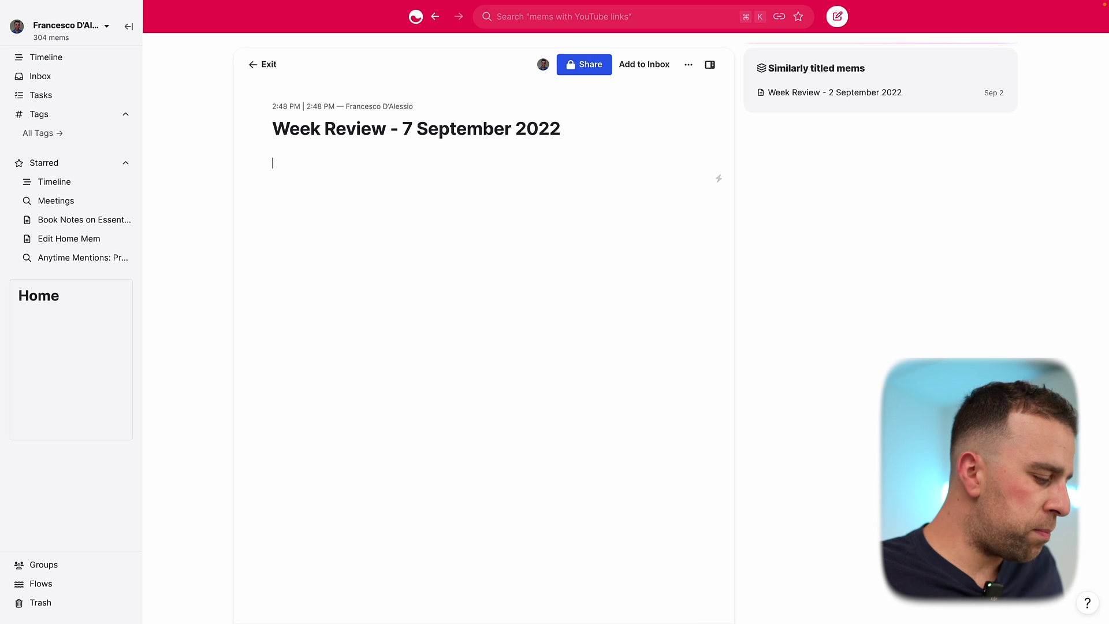
- Add the headings "How did this week go?" and "Thoughts on next week" to the week review, with space between them
type("## ")
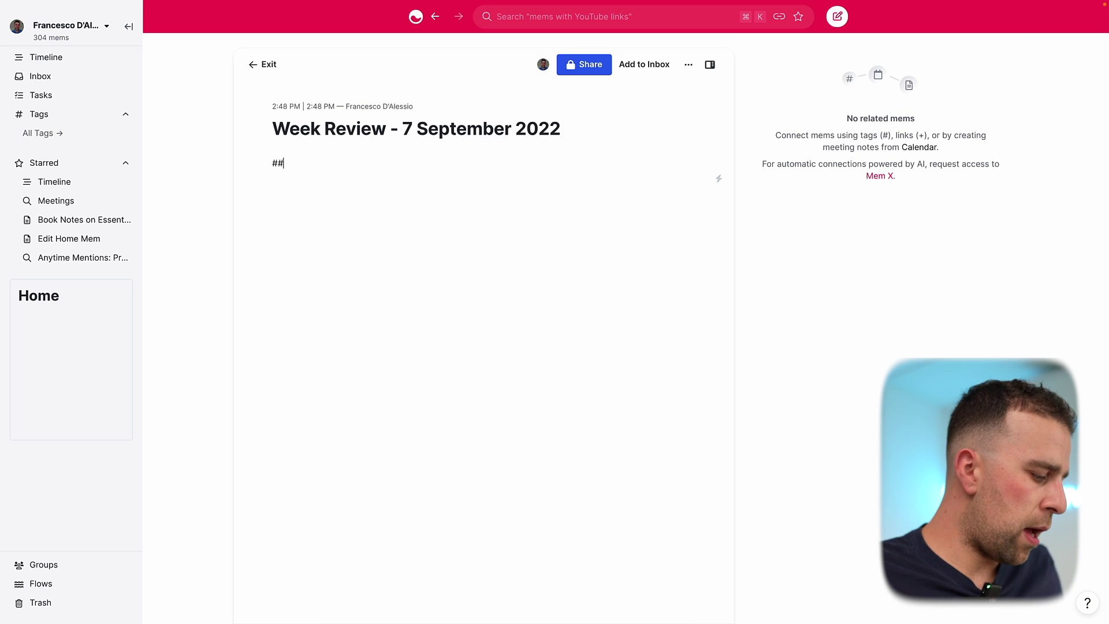
type("How did this week go?")
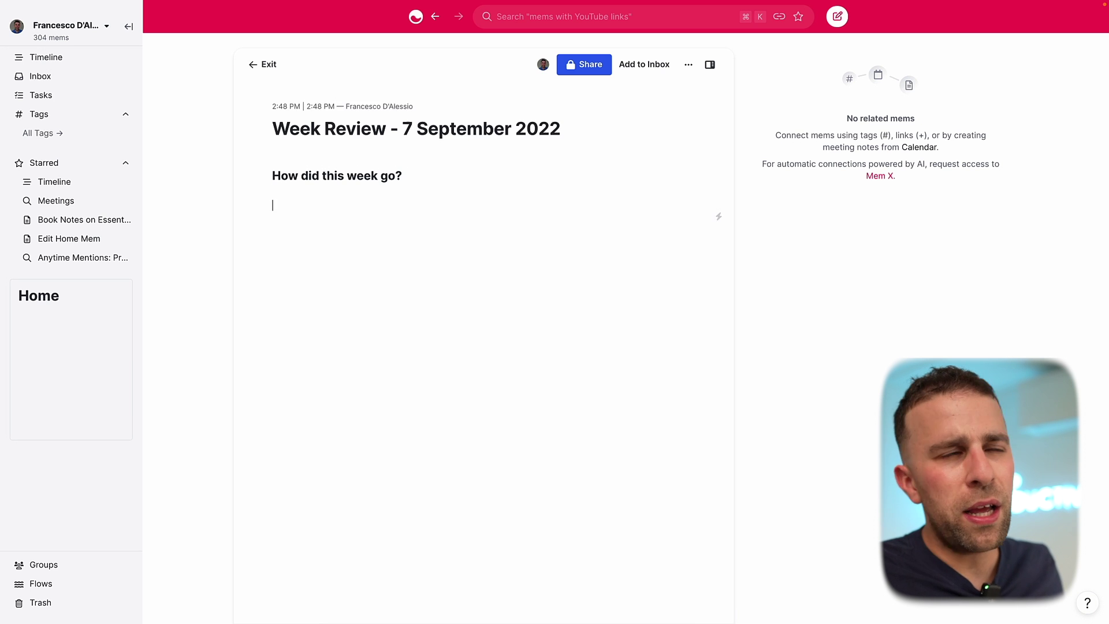
type("### ")
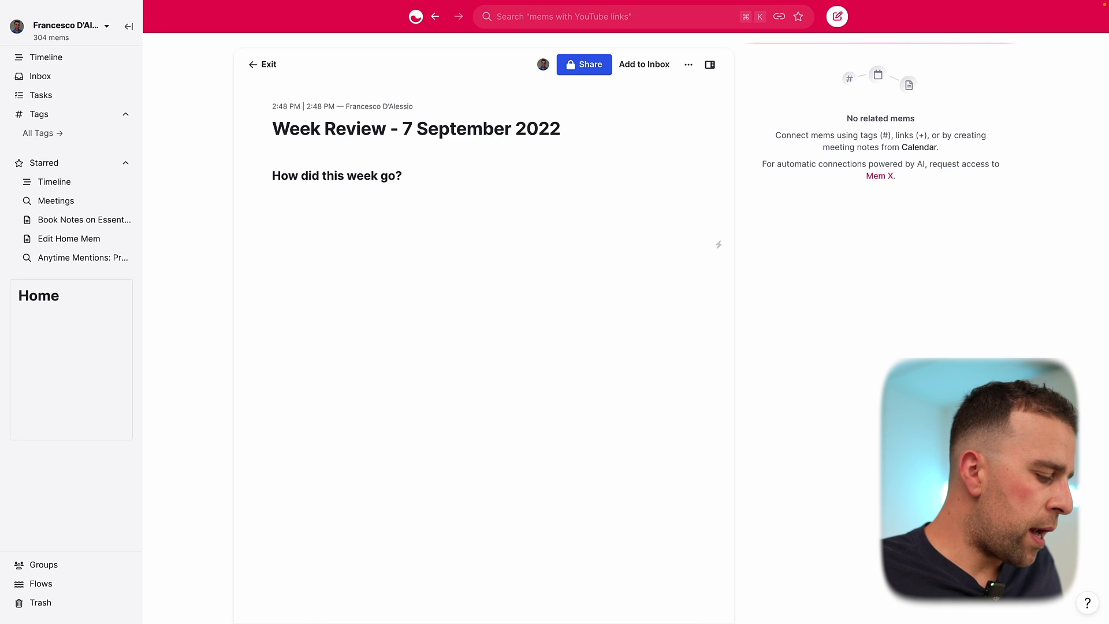
type("T")
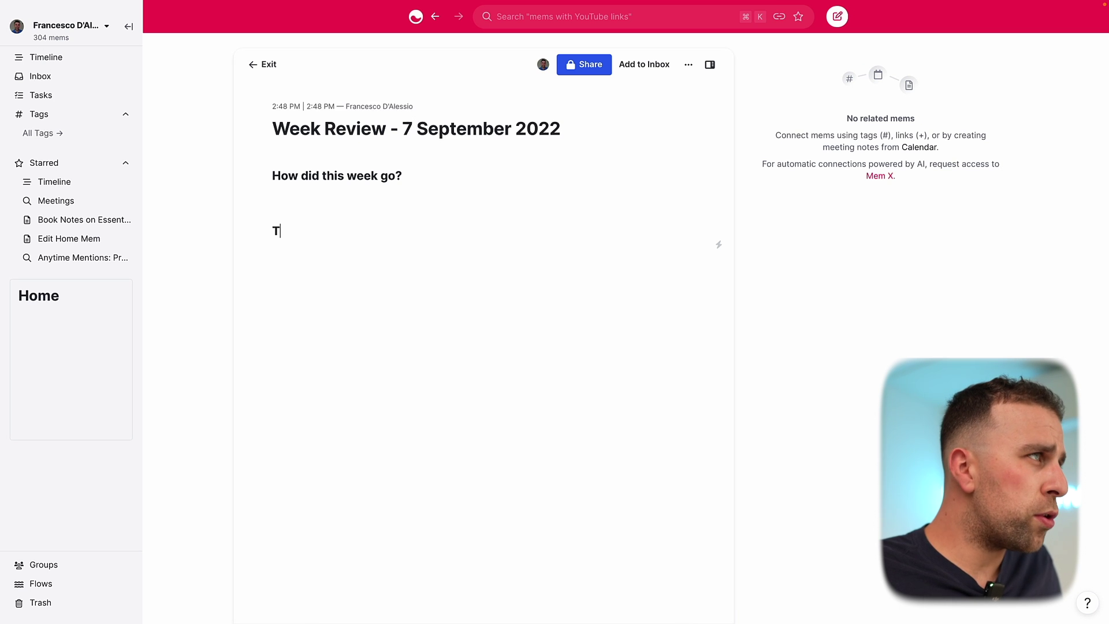
type("houghts on next week")
key("Return")
left_click(81, 219)
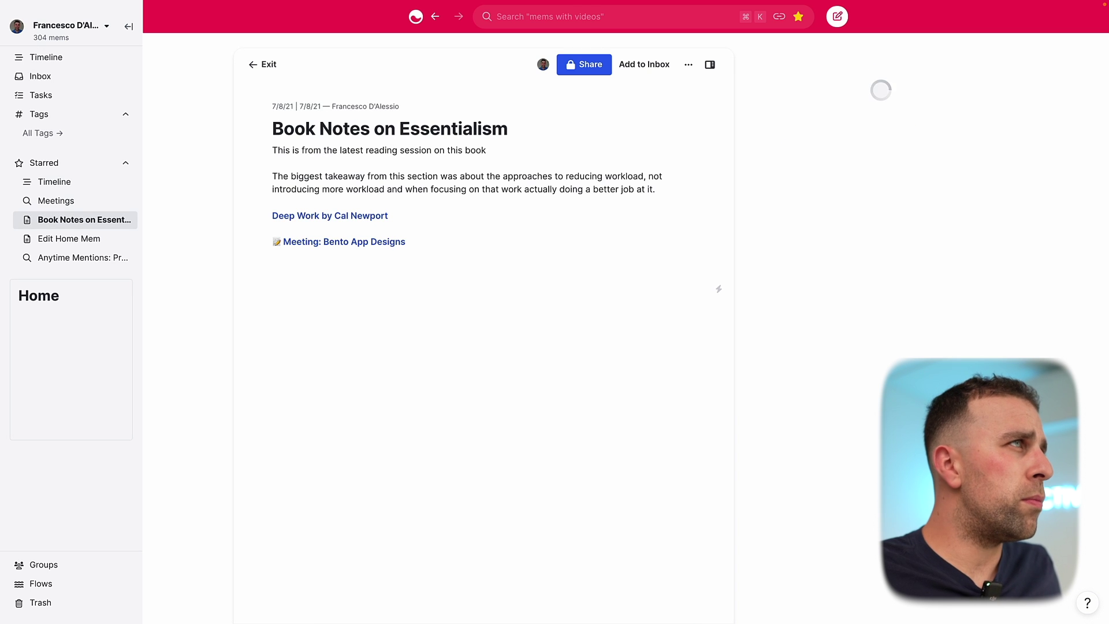
left_click(50, 181)
left_click(535, 436)
- Add a "Priorities" heading below Thoughts on next week in the week review
left_click(357, 276)
type("#")
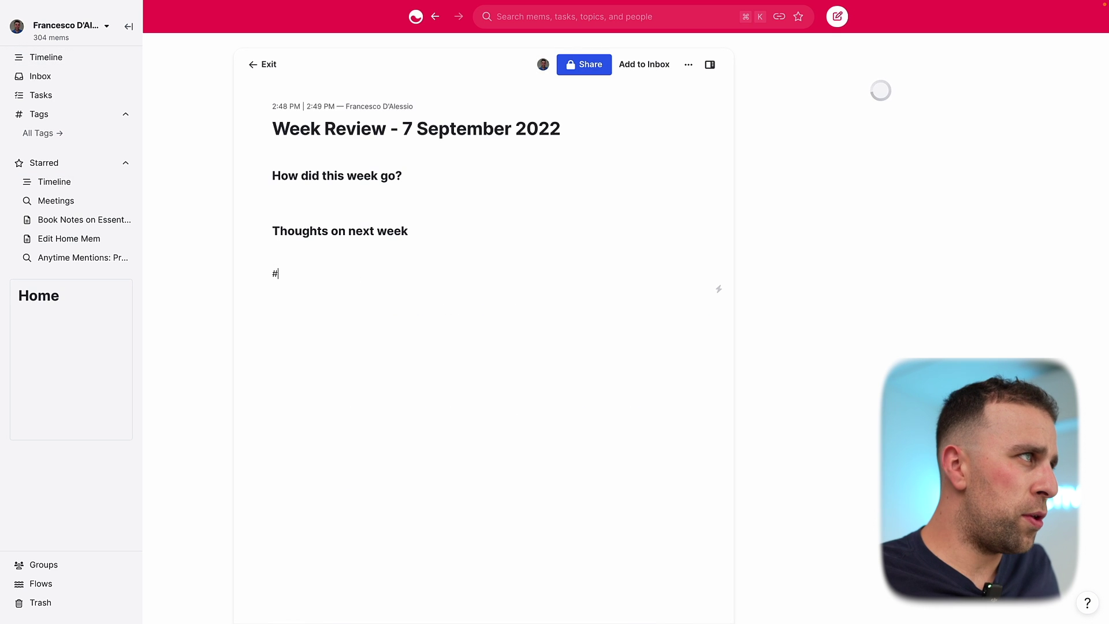
type("## Priorities")
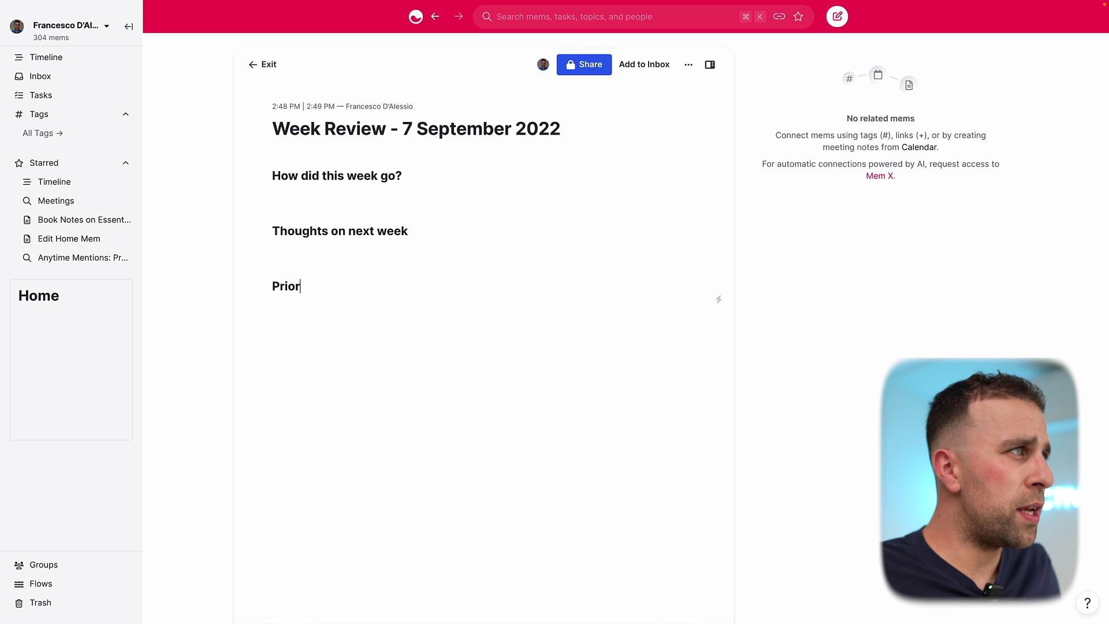
left_click(395, 200)
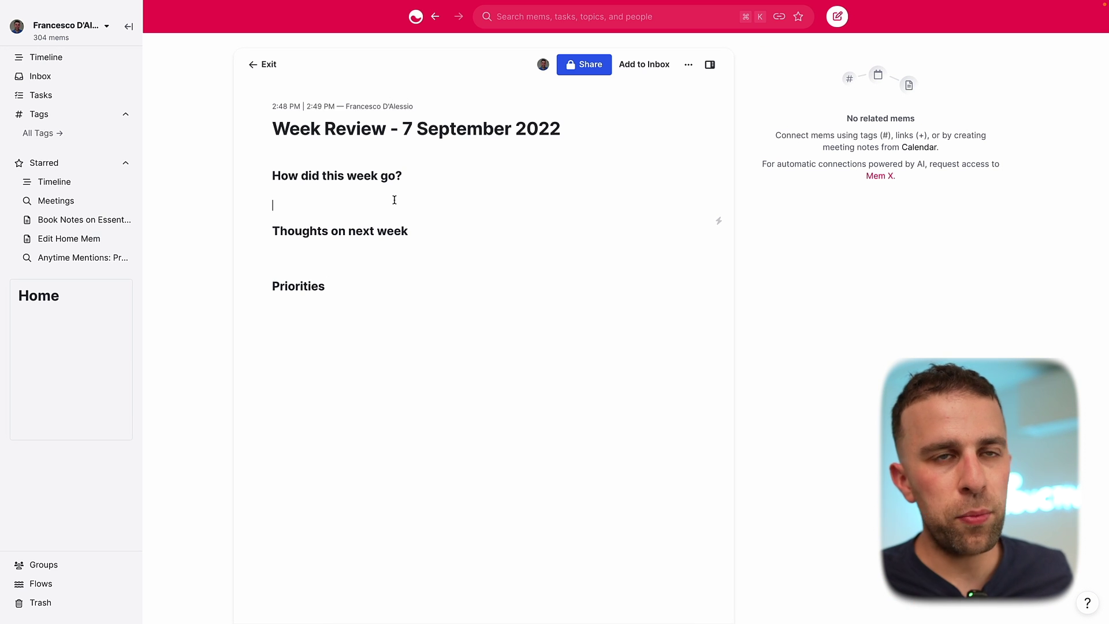
left_click(346, 258)
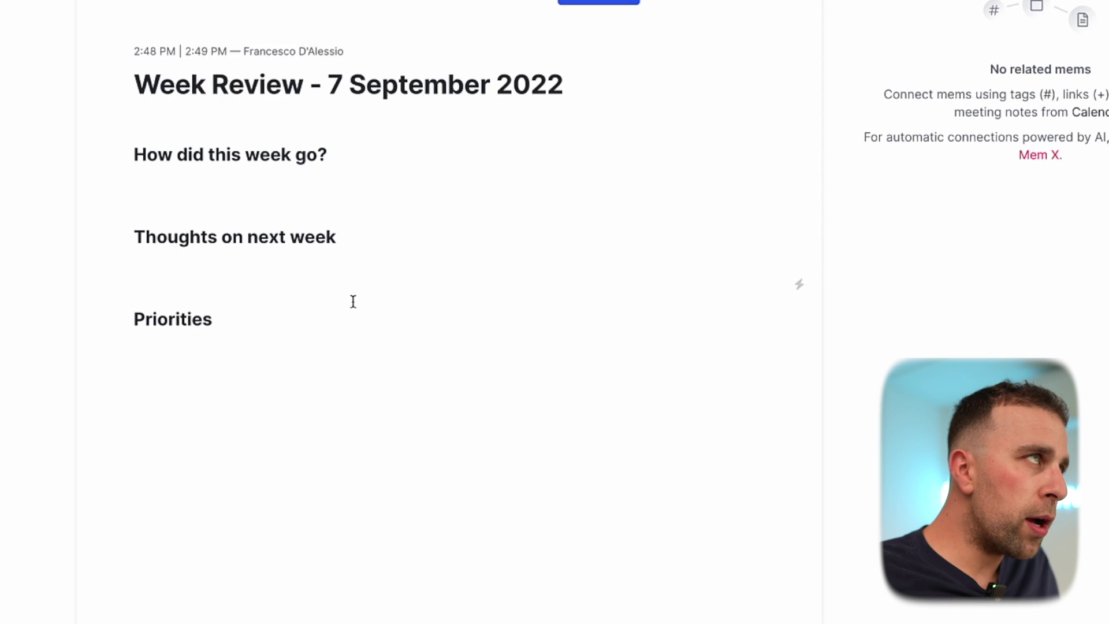
- Insert a link to the June 2022 - Goals mem directly below the week review's title
left_click(383, 148)
left_click(353, 140)
type("+goals")
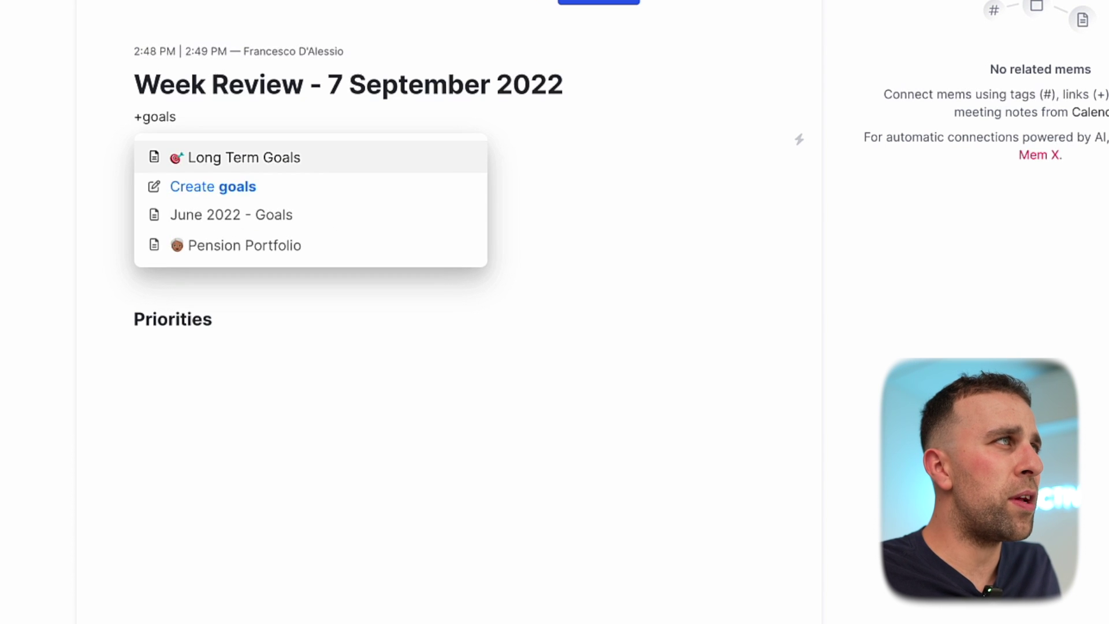
left_click(387, 214)
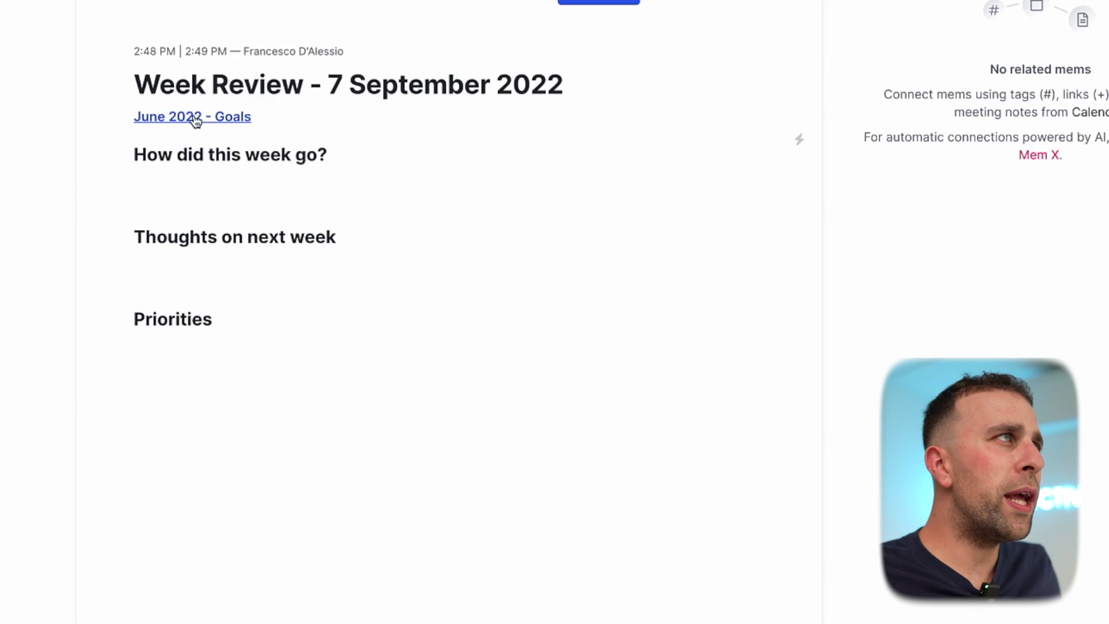
- Open the linked June 2022 - Goals mem beside the week review and narrow its pane to give the review more room
mouse_move(202, 127)
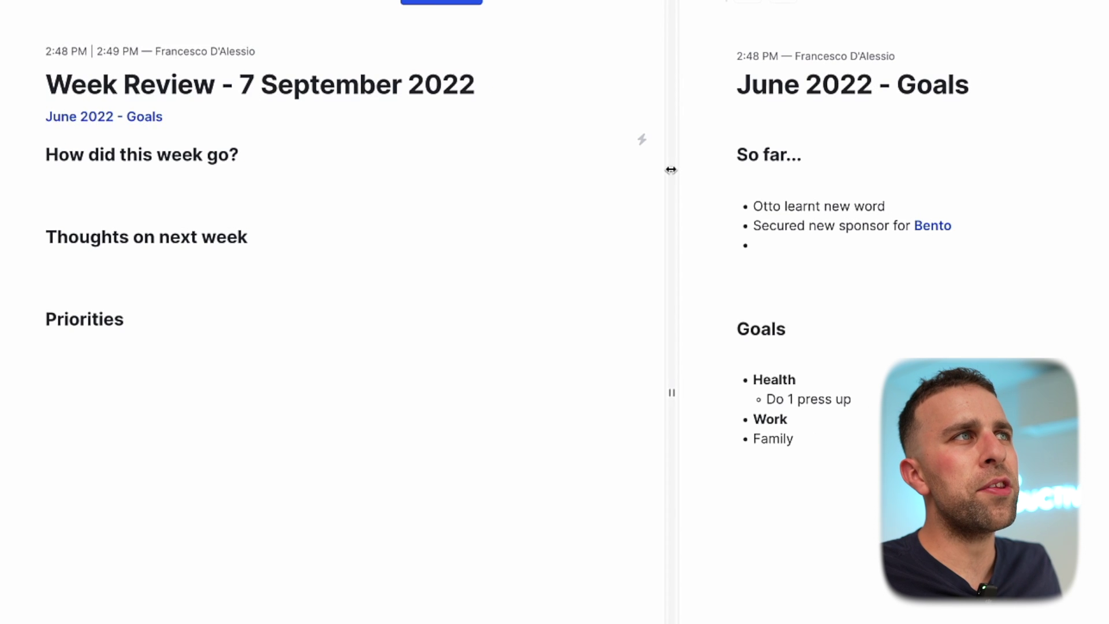
left_click_drag(670, 168, 1025, 171)
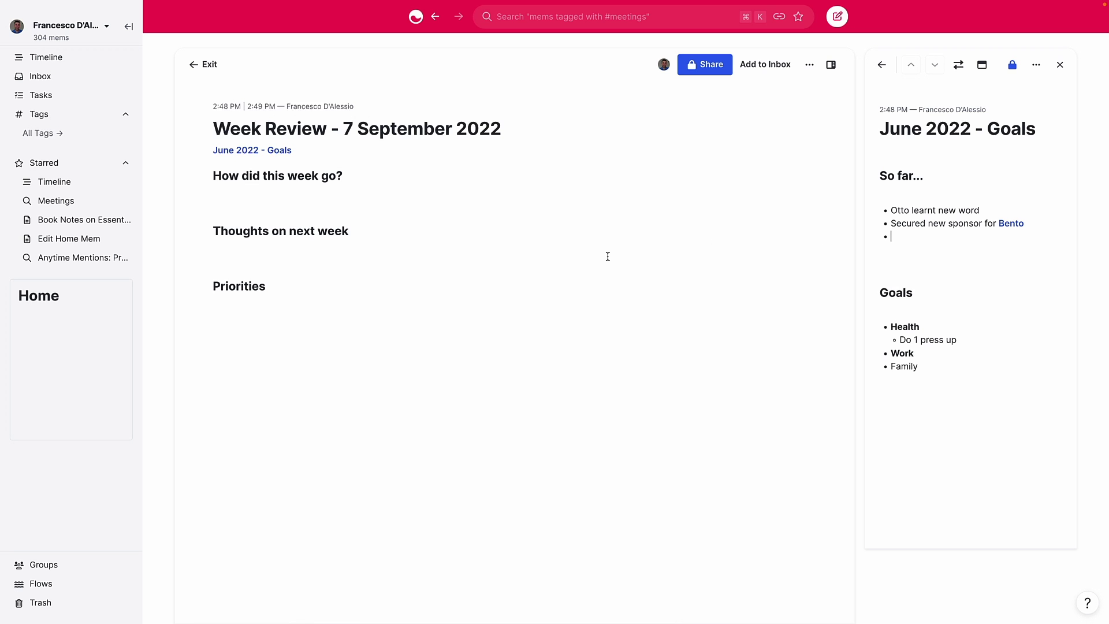
- Create a new linked mem named "July 2022 - Goals" below the goals list in the June 2022 - Goals mem
left_click(983, 414)
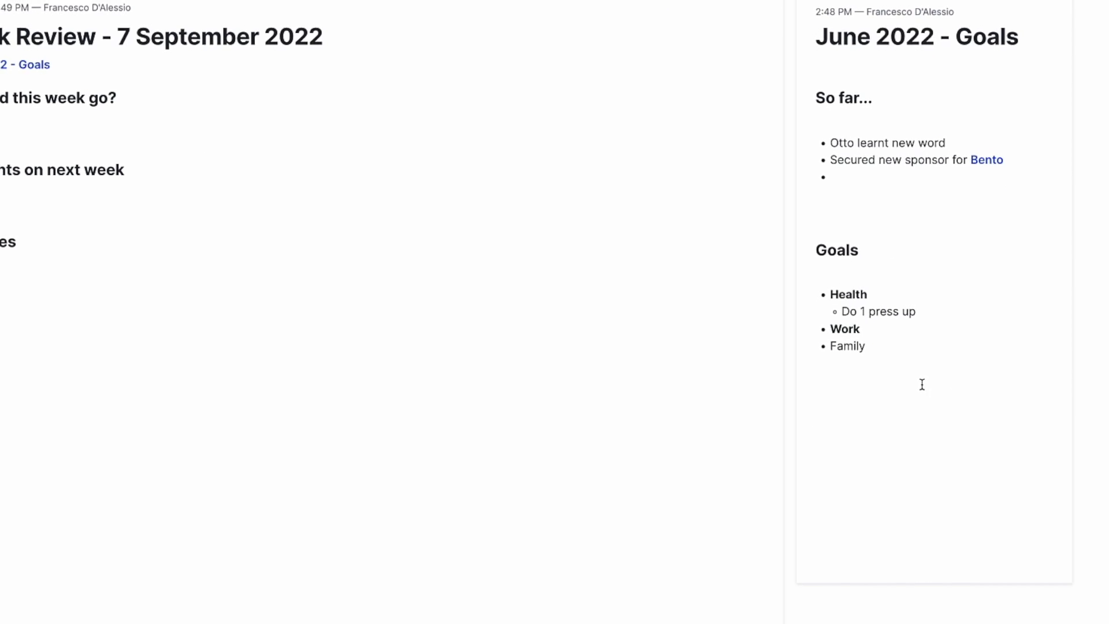
type("+jul")
key("BackSpace")
key("BackSpace")
key("BackSpace")
key("BackSpace")
type("+July 202")
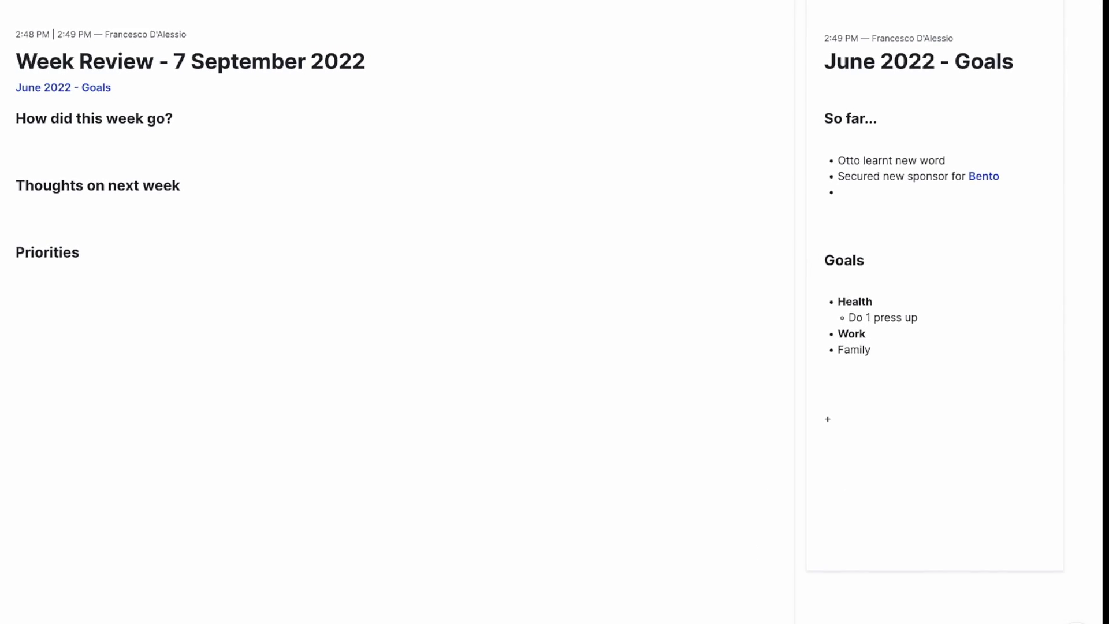
type("2 - Goals")
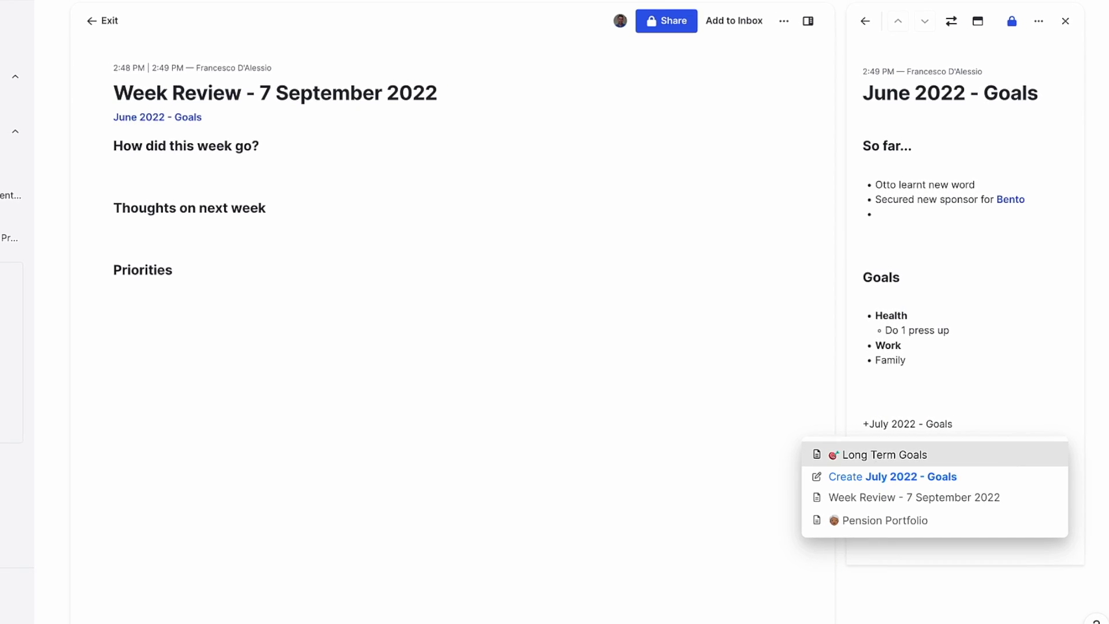
key("Down")
key("Return")
- Add a bold "Next:" label directly above the July 2022 - Goals link
left_click(962, 396)
type("Next:")
triple_click(901, 412)
key("ctrl+b")
left_click(977, 323)
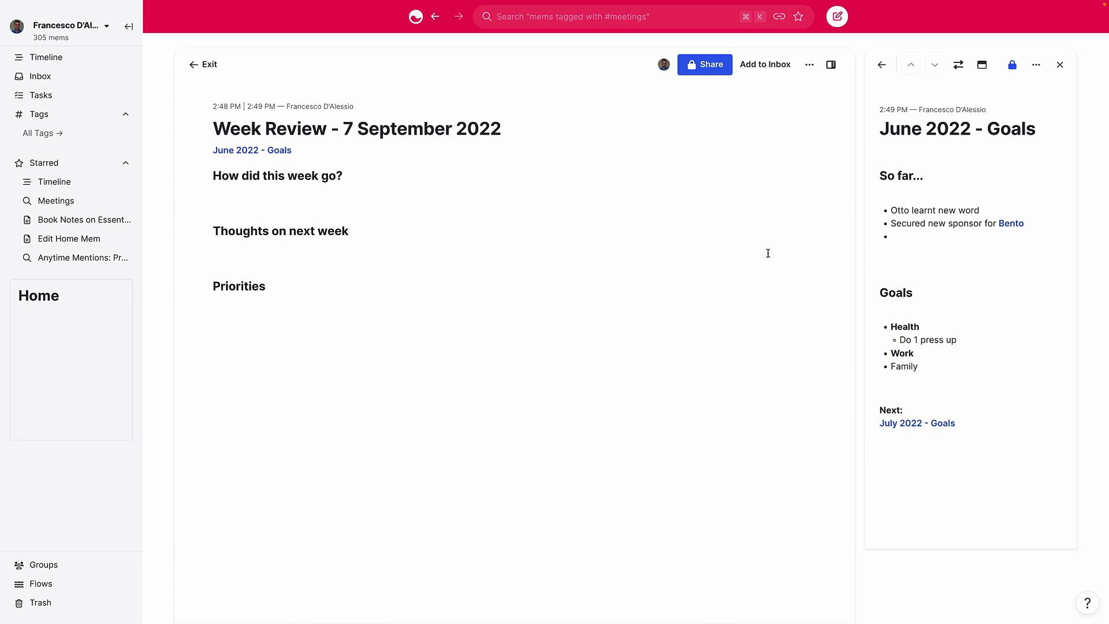
- Insert a link to the Long Term Goals mem below the June 2022 - Goals link in the week review
left_click(305, 151)
key("Return")
type("+long")
key("Return")
- View the linked Long Term Goals mem in a narrowed side pane, follow its June 2022 - Goals link, and go back
left_click(255, 167)
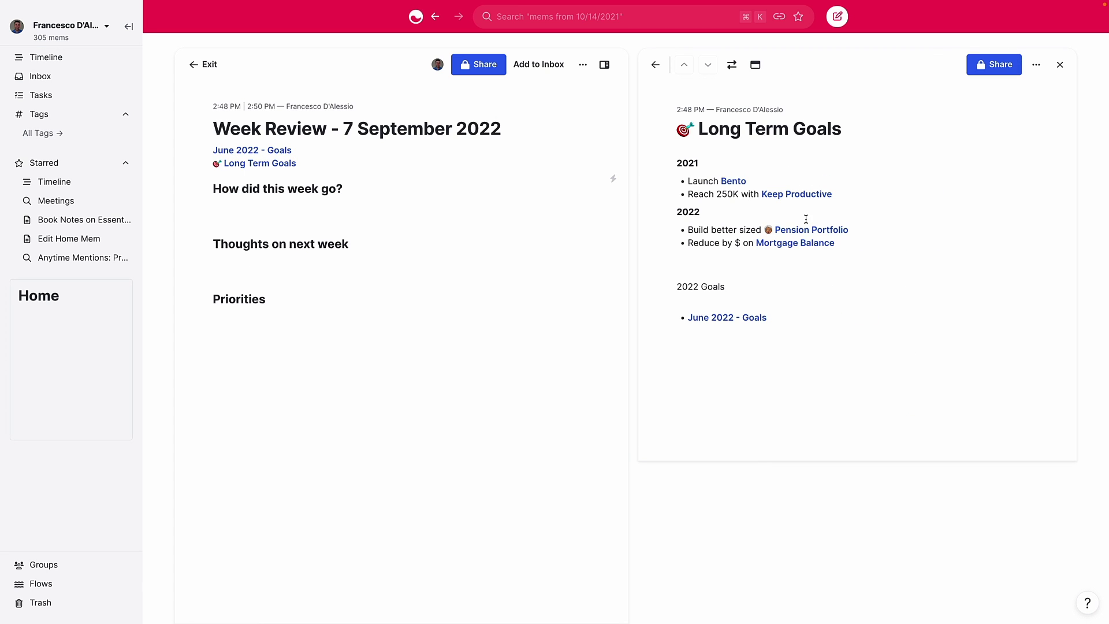
left_click_drag(638, 231, 1006, 298)
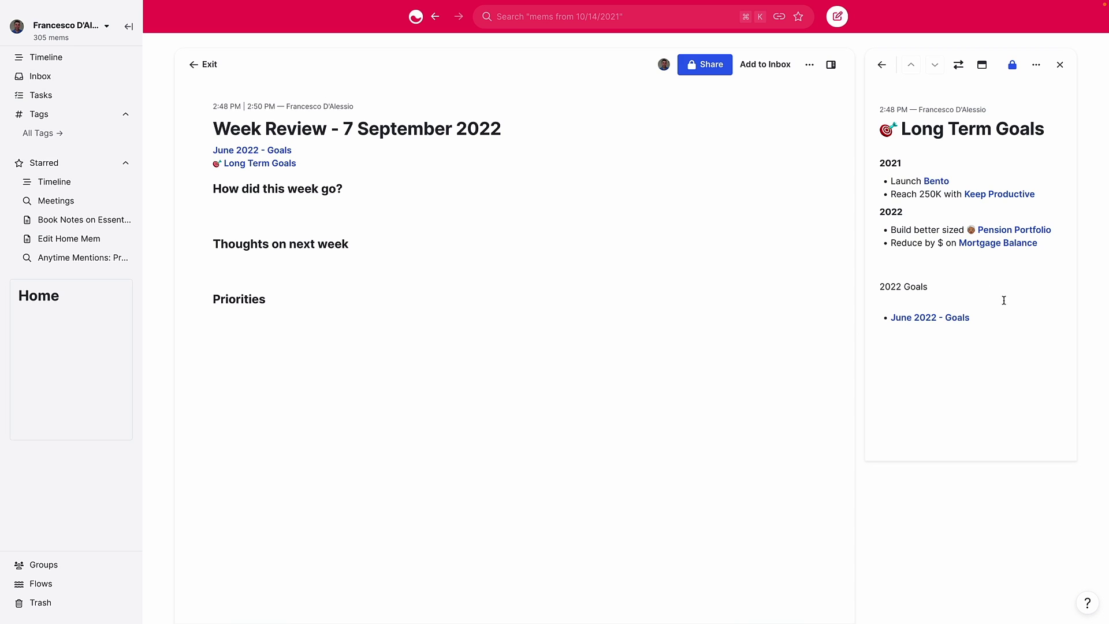
left_click(967, 319)
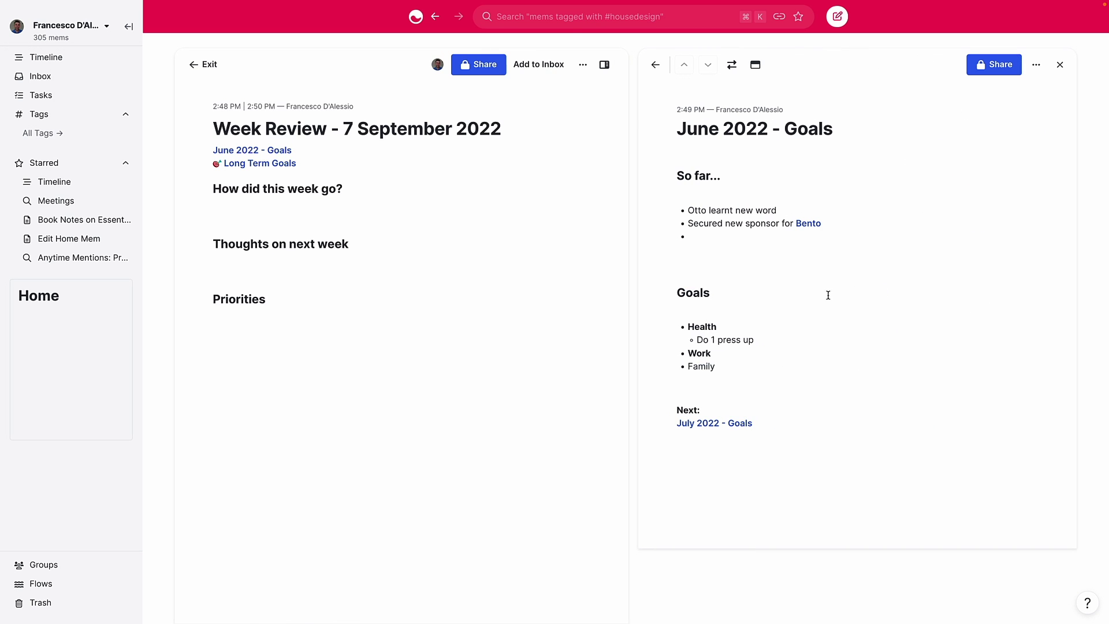
left_click(655, 65)
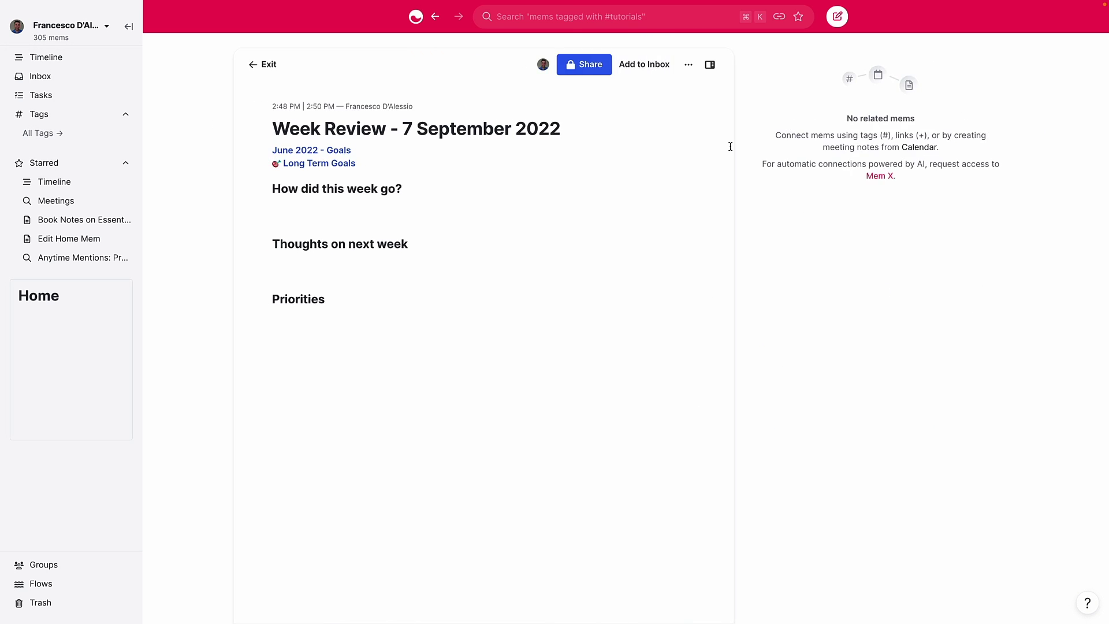
- Open Long Term Goals beside the week review and insert an empty bullet above June 2022 - Goals
left_click(342, 164)
left_click(683, 318)
key("Return")
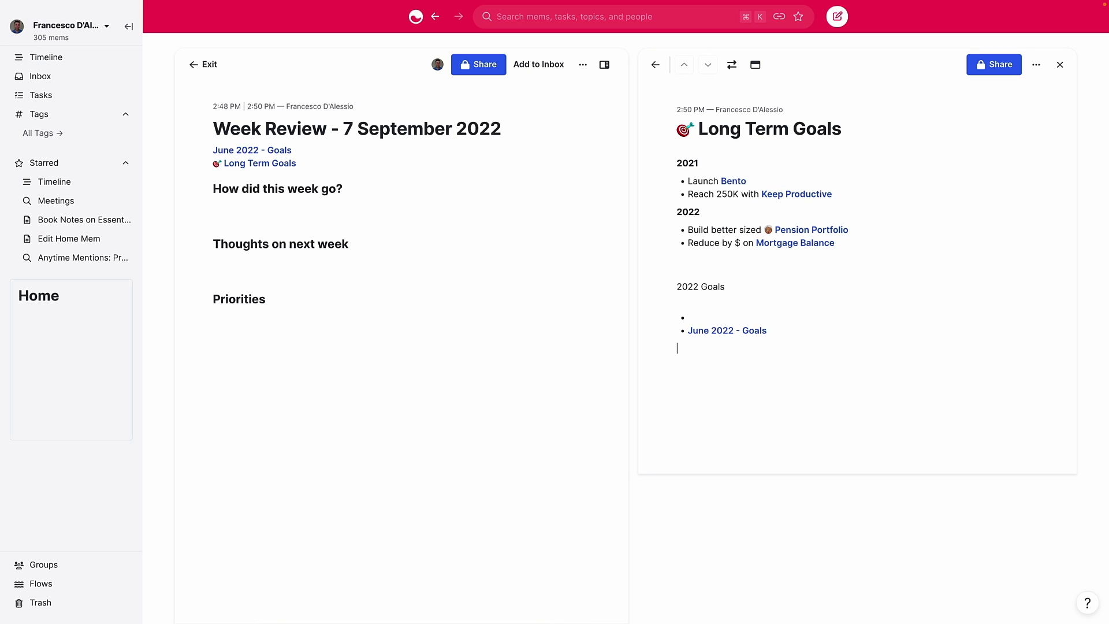
left_click(688, 318)
left_click(677, 348)
- Add a bullet linking to the July 2022 - Goals mem below June 2022 - Goals in Long Term Goals
left_click(774, 331)
key("Return")
type("+juy")
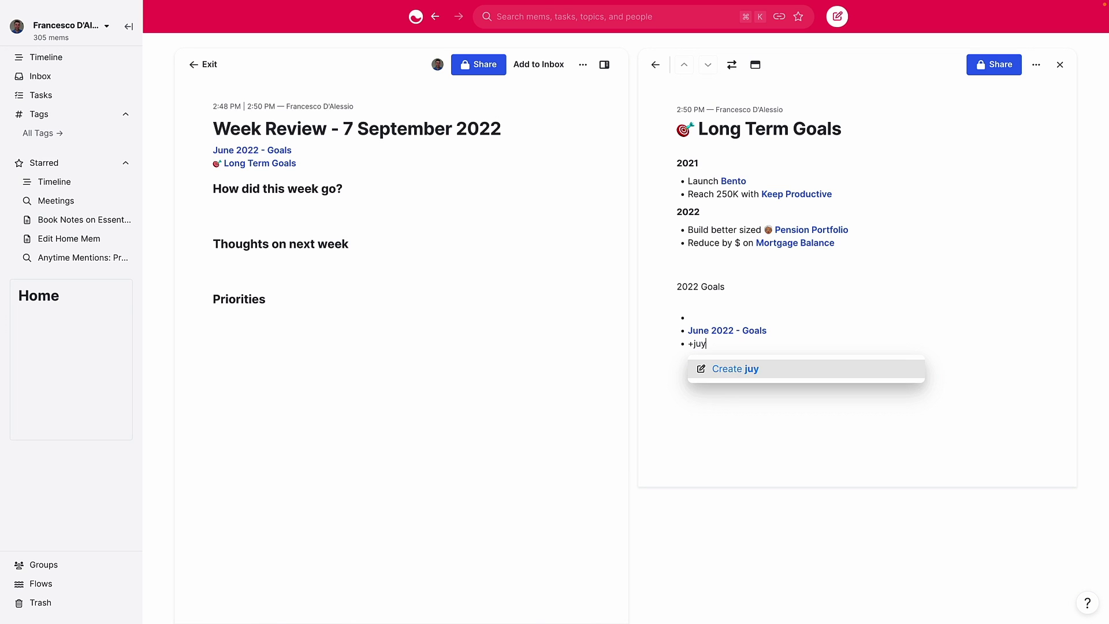
key("BackSpace")
key("BackSpace")
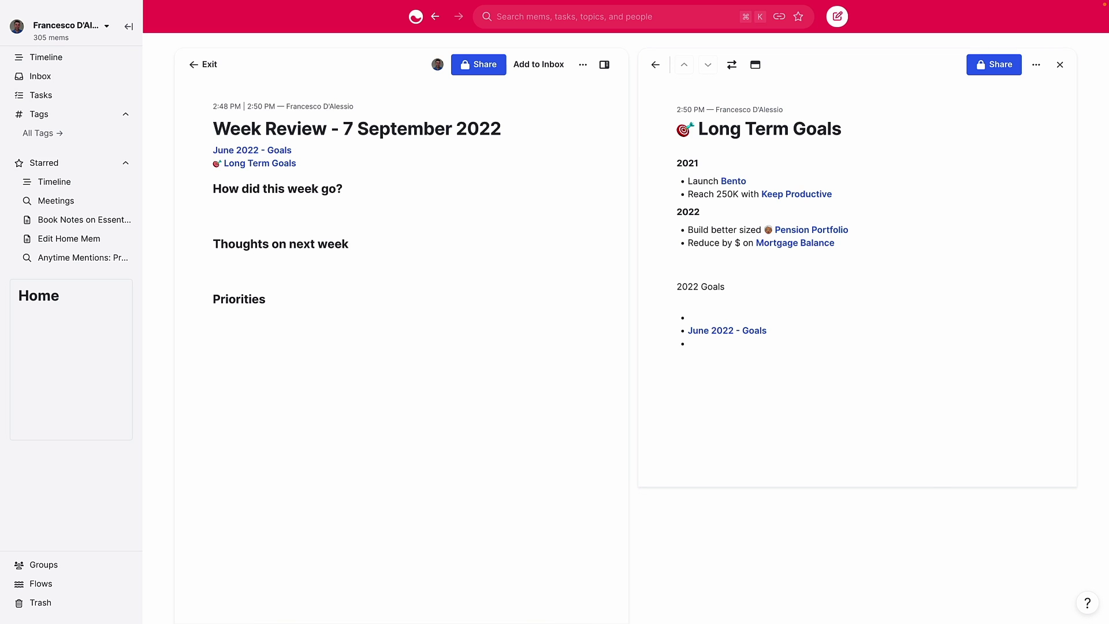
type("/tjus")
key("BackSpace")
key("BackSpace")
key("BackSpace")
type("+july")
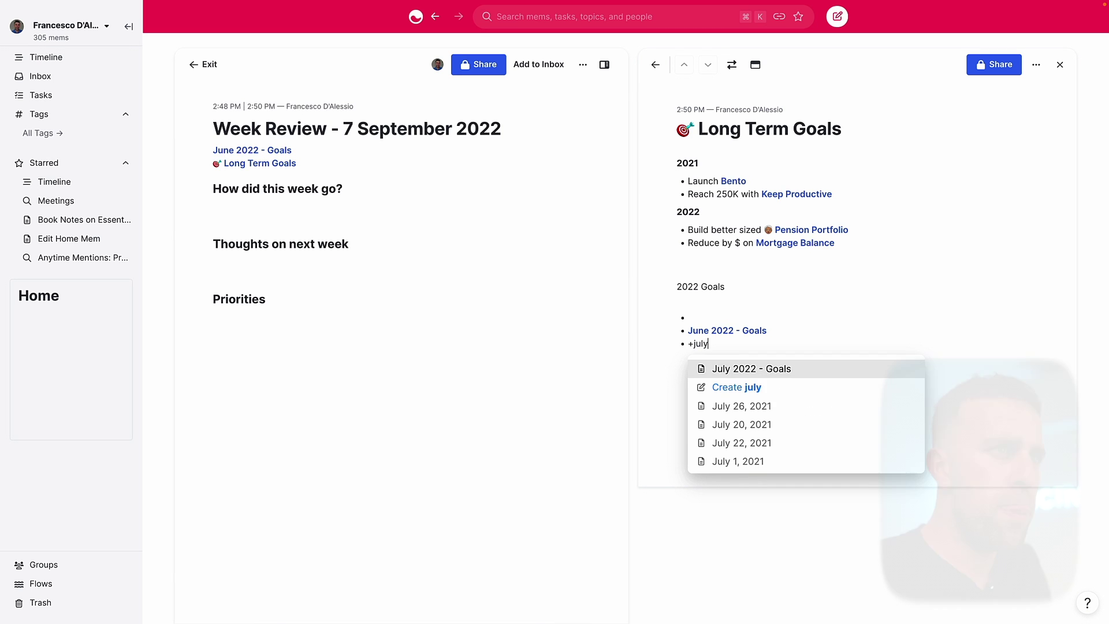
key("Return")
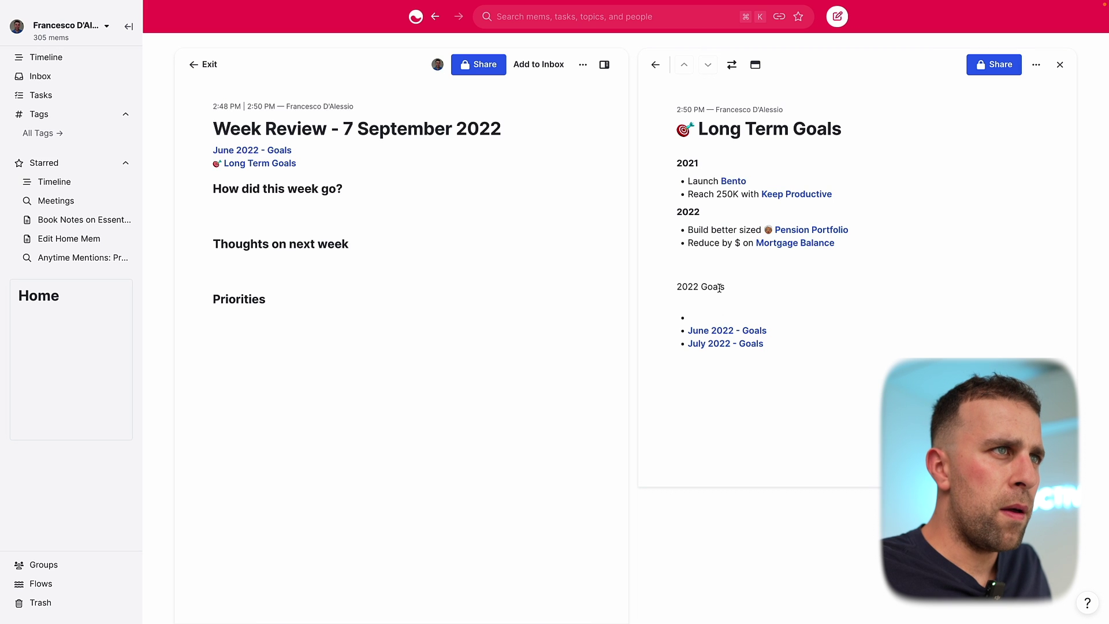
- Format the "2022 Goals" line in Long Term Goals as a third-level heading
left_click(677, 287)
type("###")
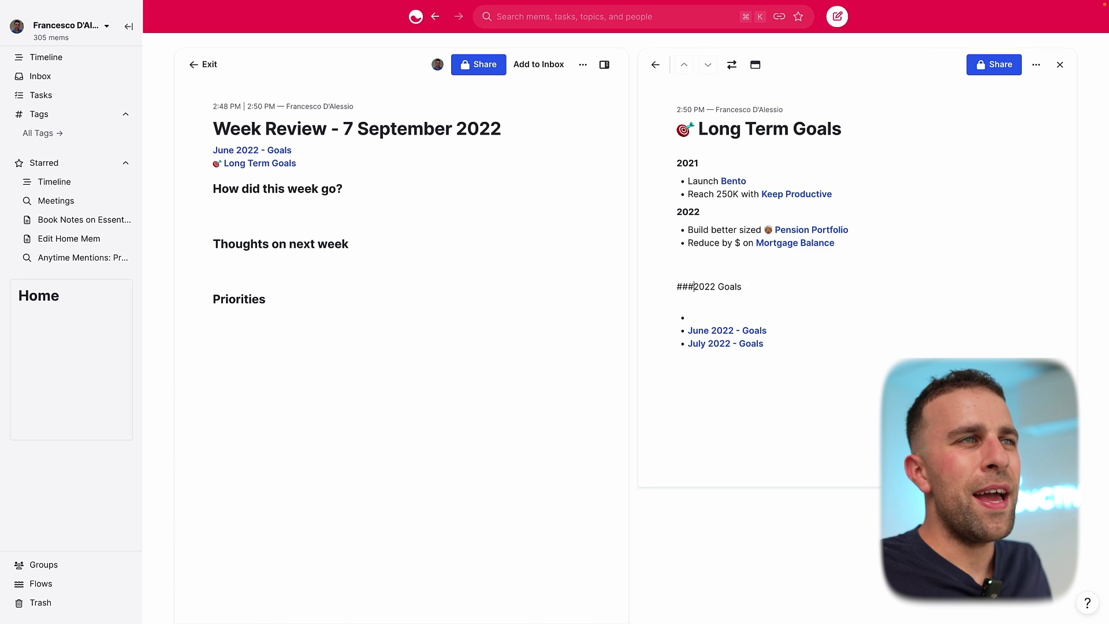
key("space")
- Open the linked July 2022 - Goals mem and format its title line as a top-level heading
left_click(744, 359)
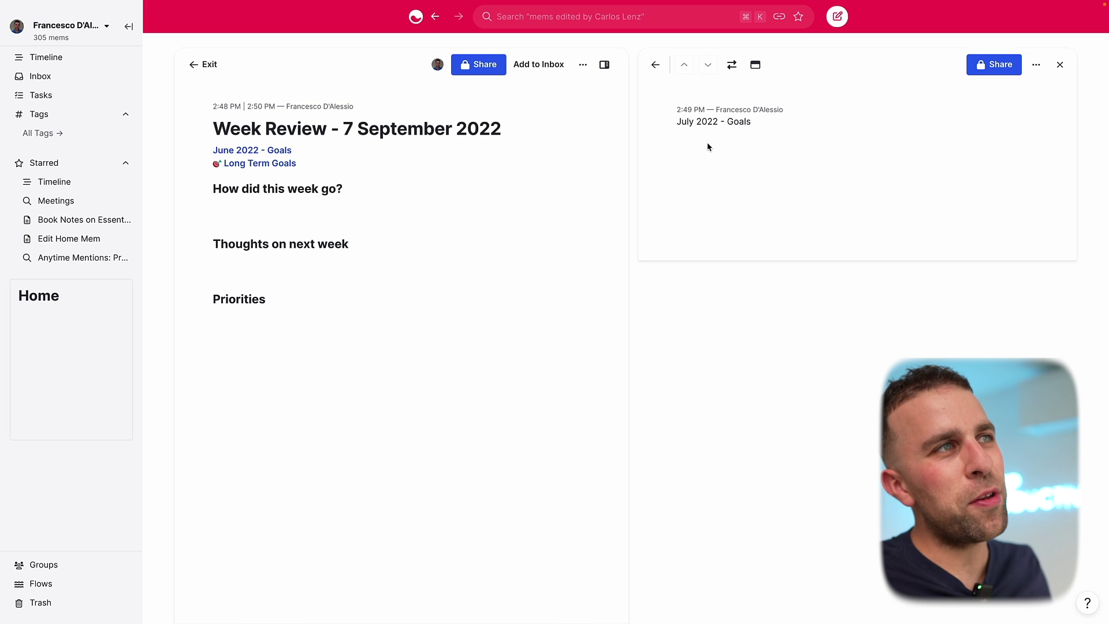
left_click(680, 122)
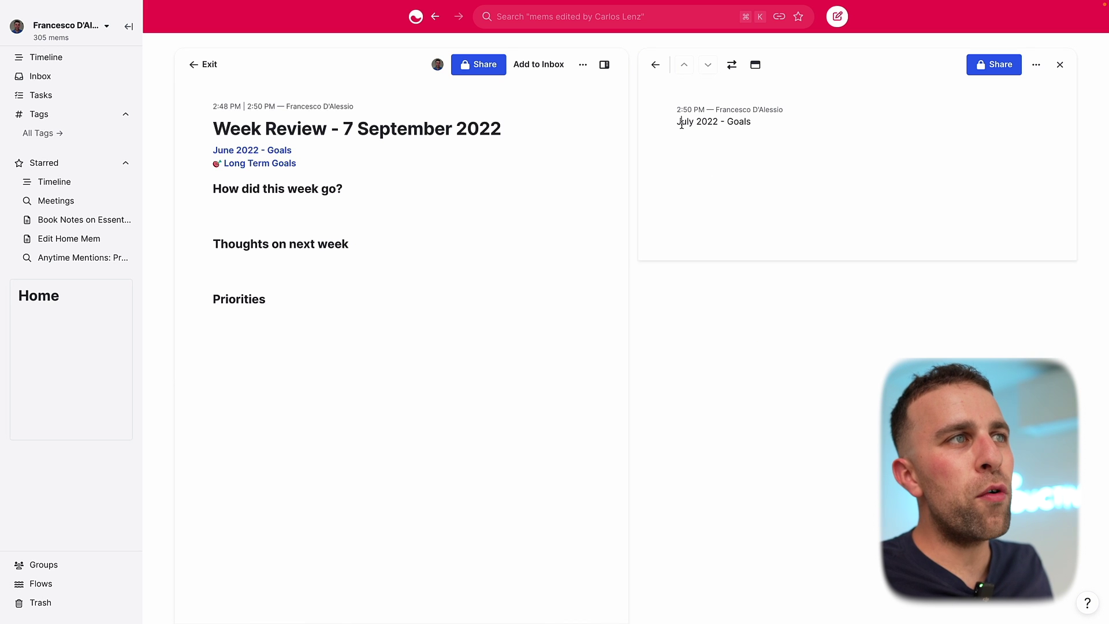
type("#")
- Add the bullet "Launch Bento for Android" under Priorities in the week review
left_click(291, 221)
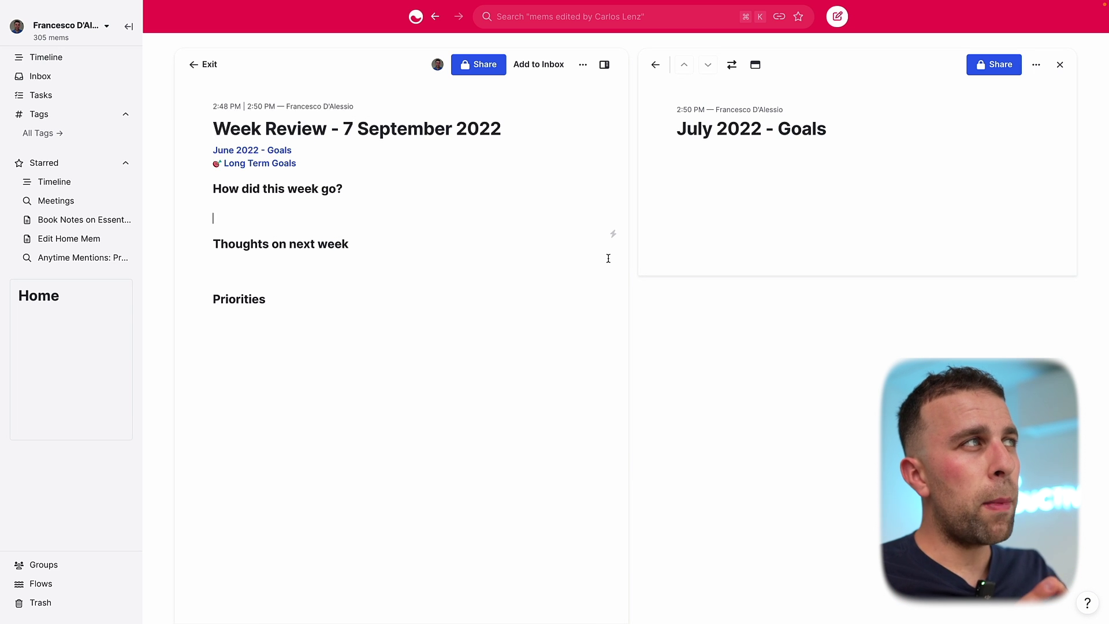
left_click(386, 338)
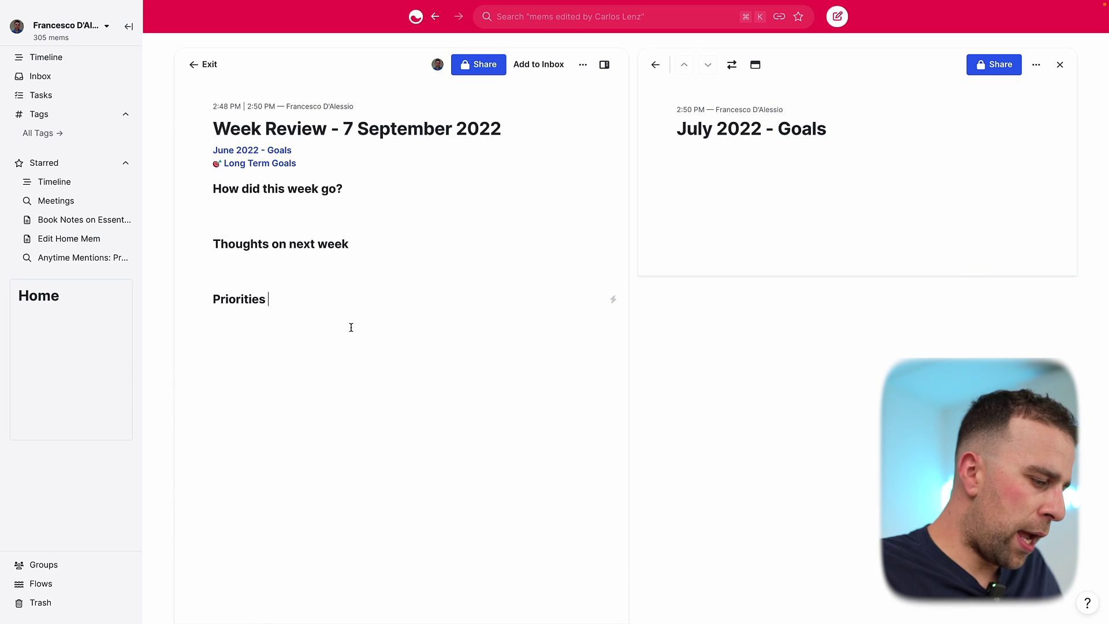
key("Return")
type("- Launch Bento for")
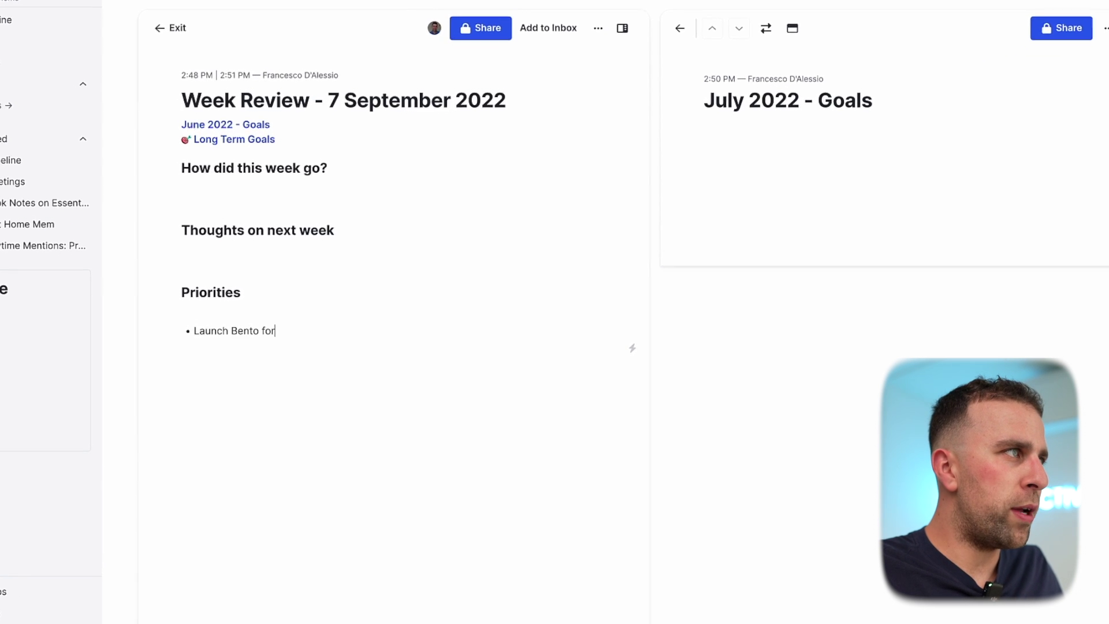
type(" Android")
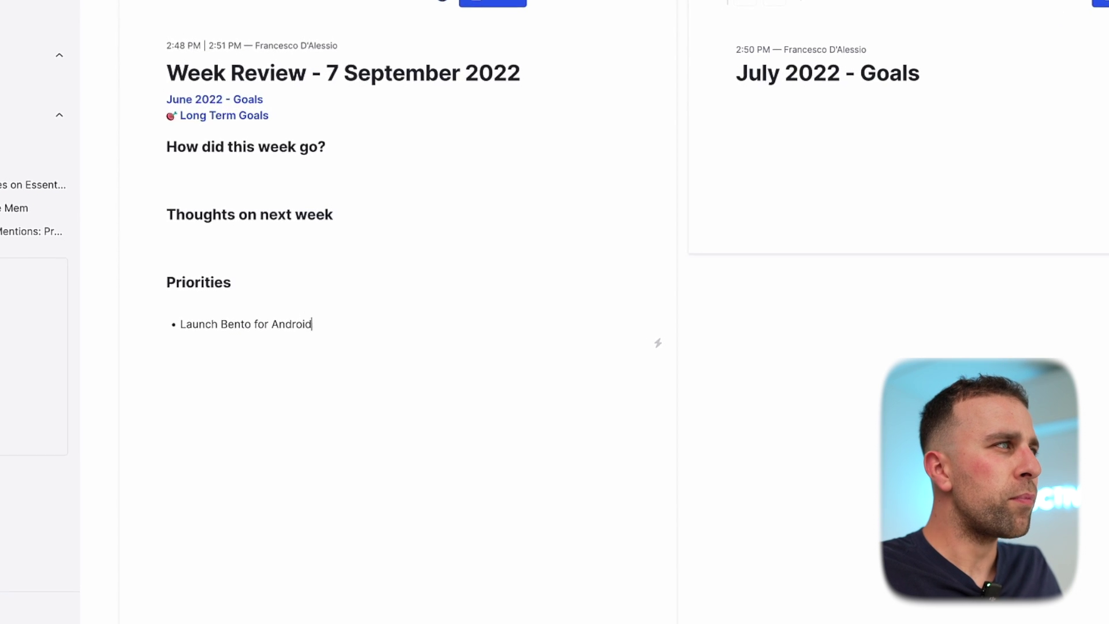
- Below the priority bullet, write "Okay, so this is going well. Right now, I'm feeling a little anxious about it - "
key("Return")
key("Return")
type("Okay, so this i")
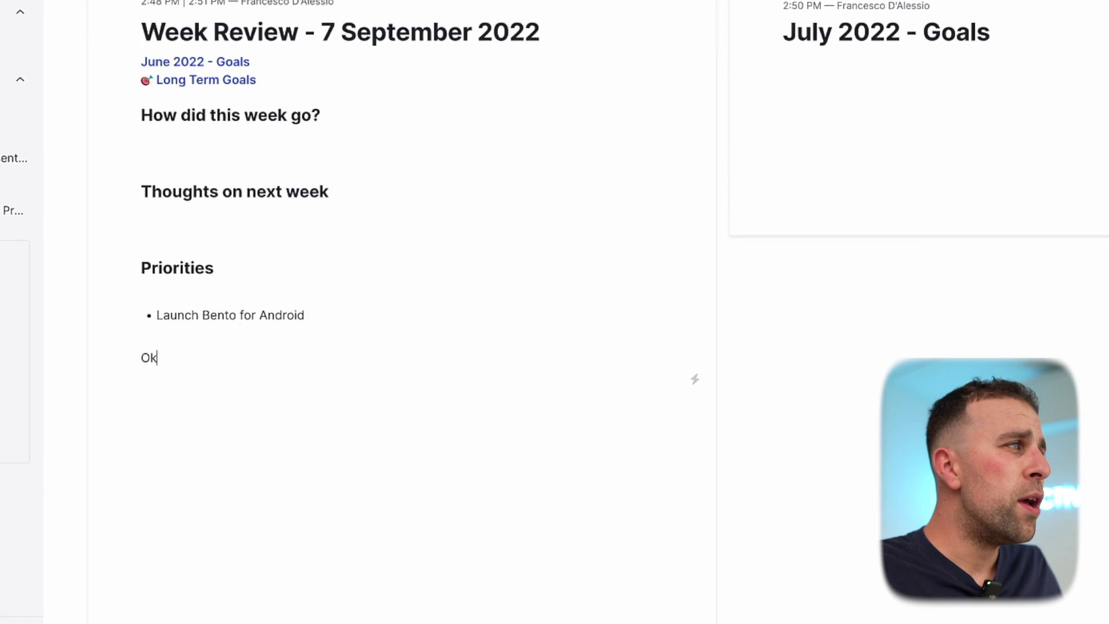
type("s goi")
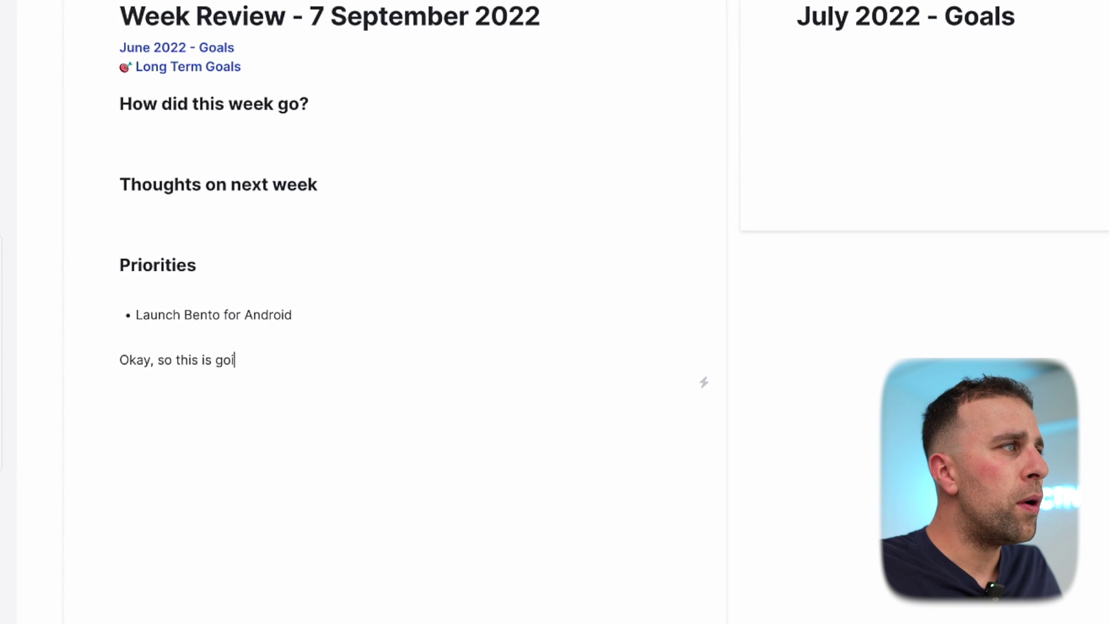
type("ng well. Right n")
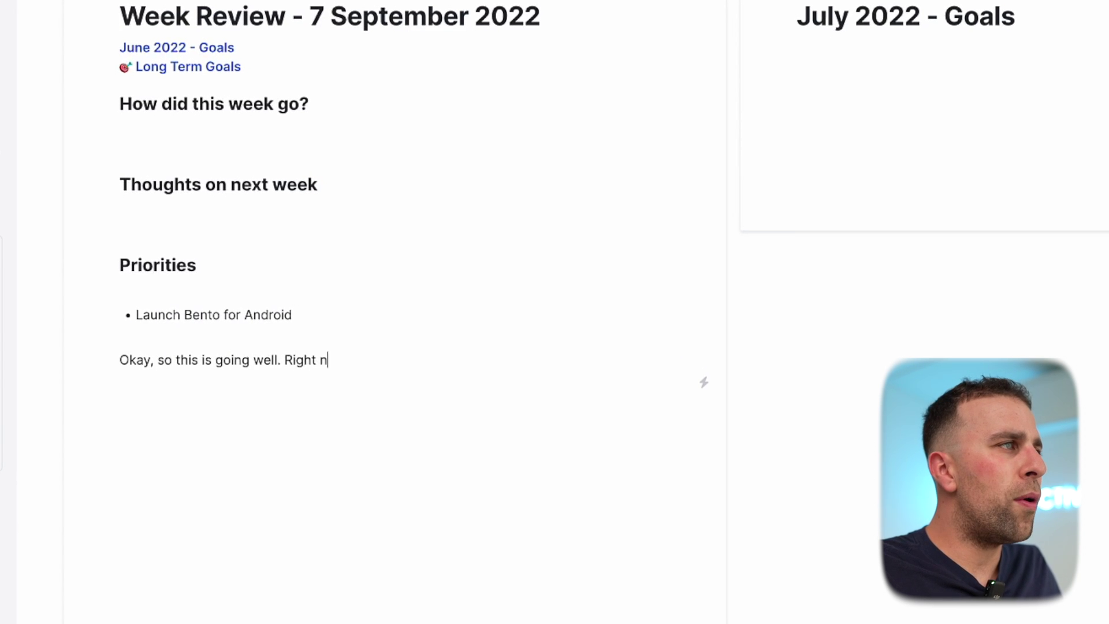
type("ow, I'm feeling a ")
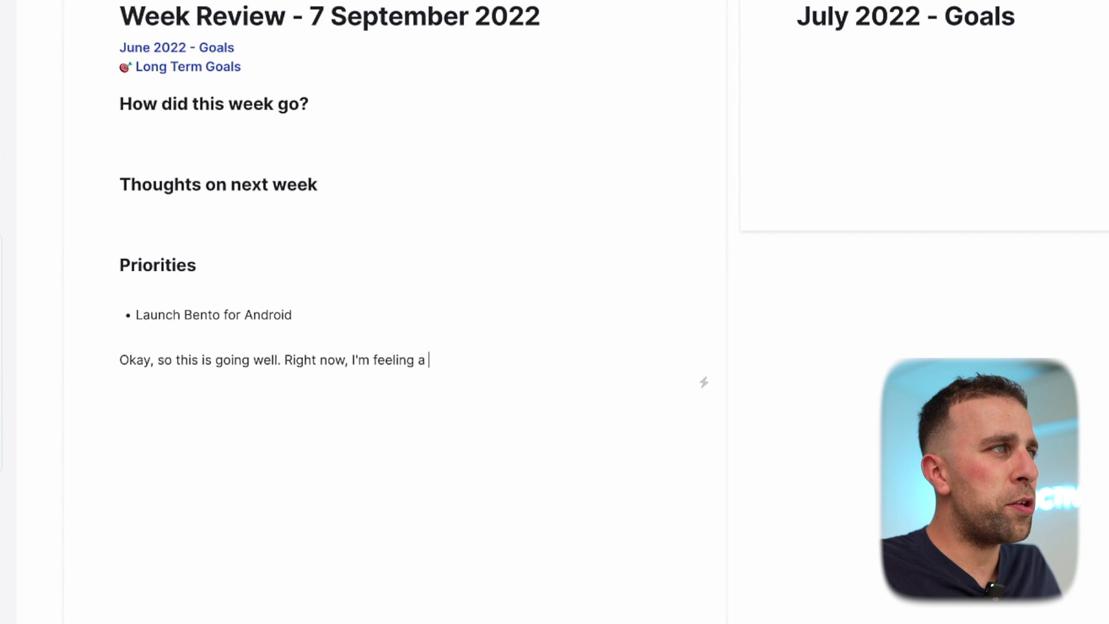
type("little anxious about o")
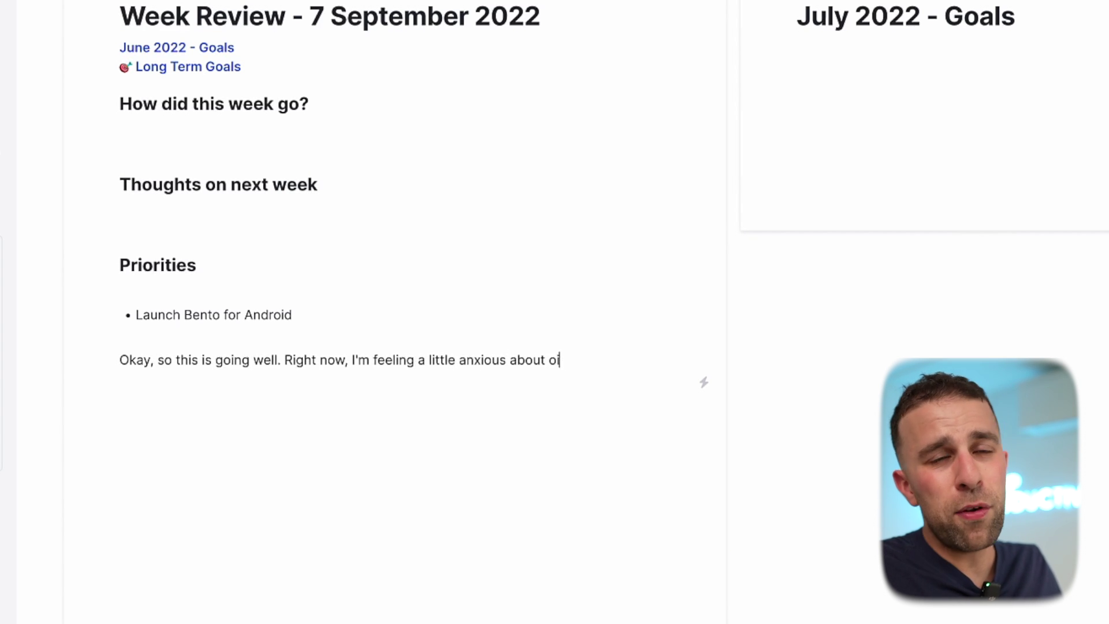
key("BackSpace")
type("it - ")
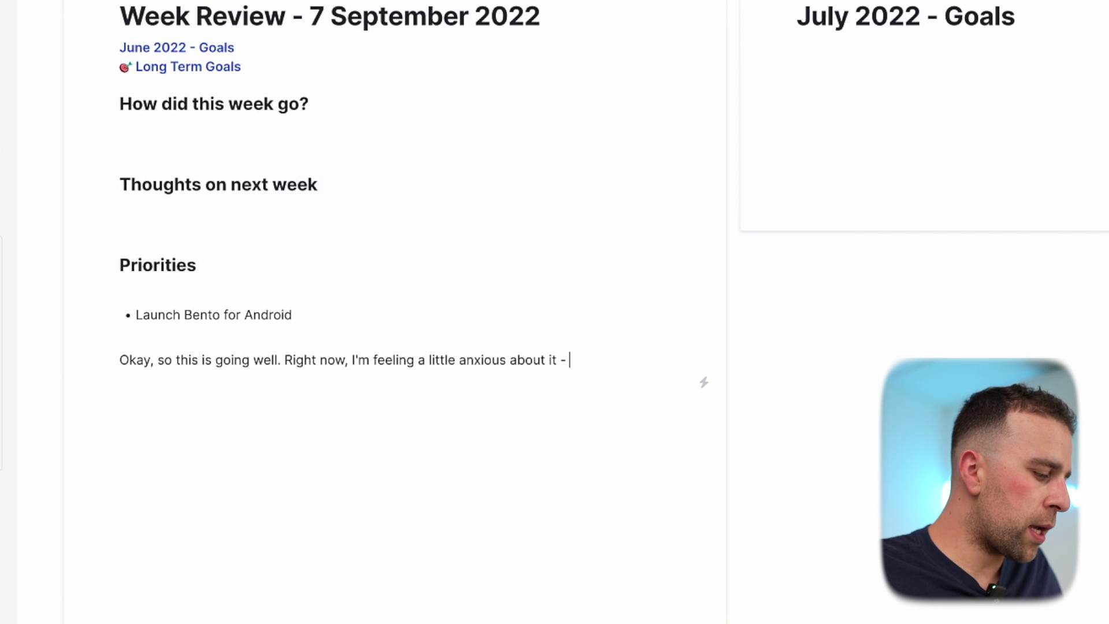
- Complete the note with "let me quickly check what the results were for pre-launch registrations."
type("let me quic")
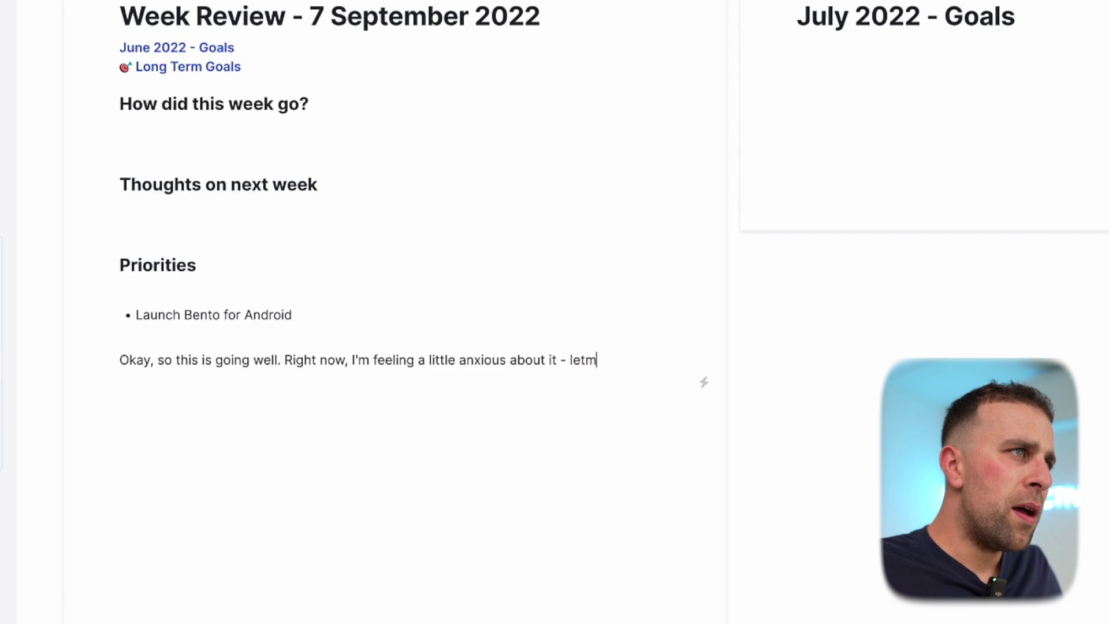
type("kly che")
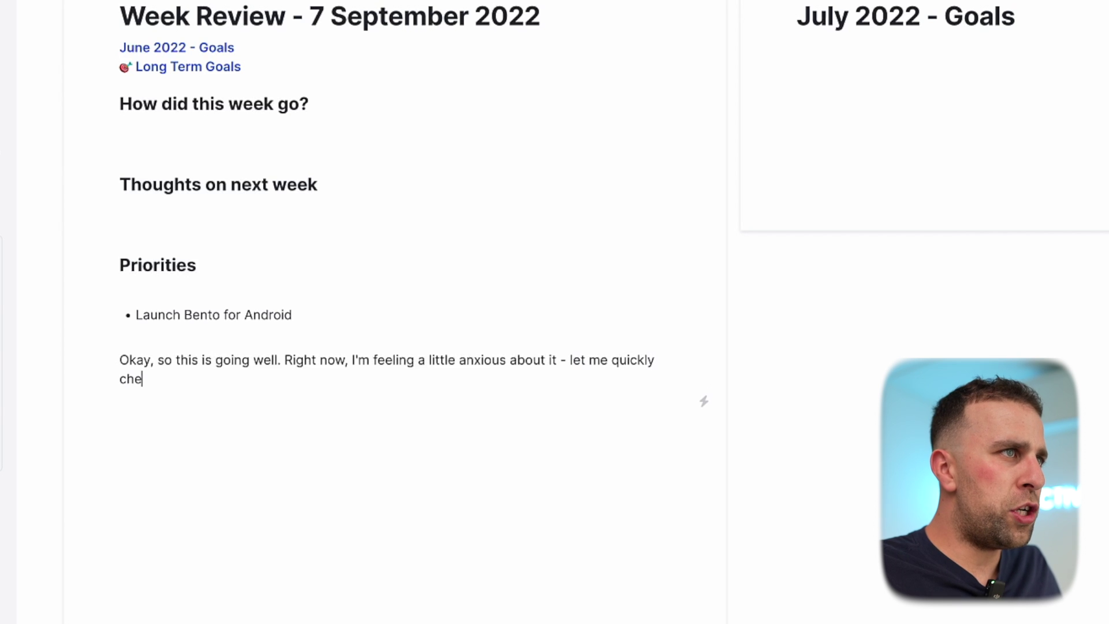
type("ck what the results were for")
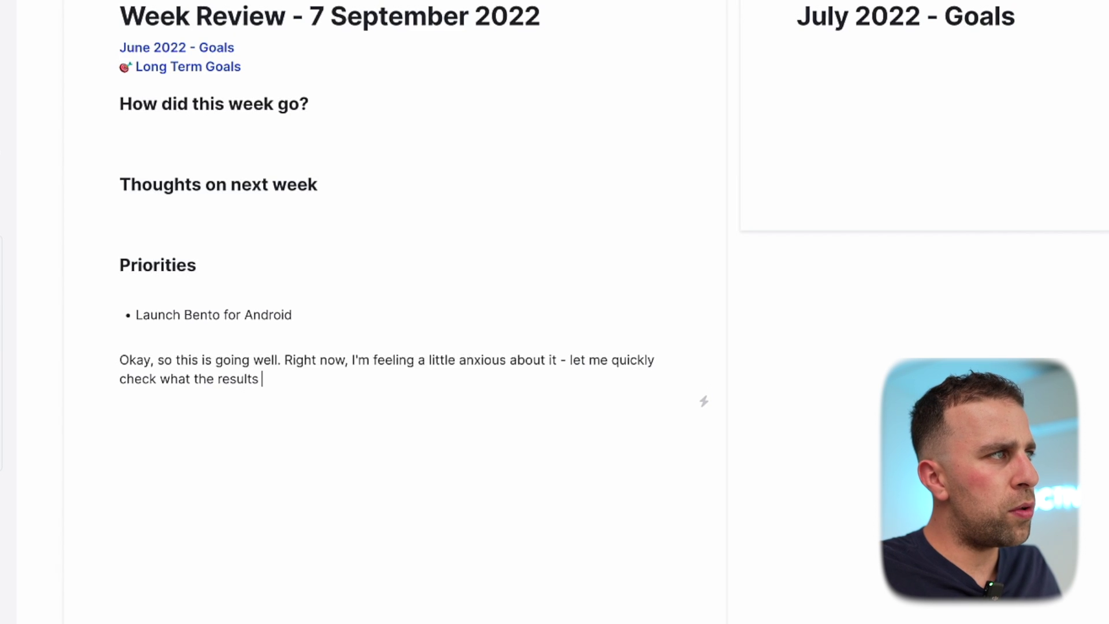
type("launch registr")
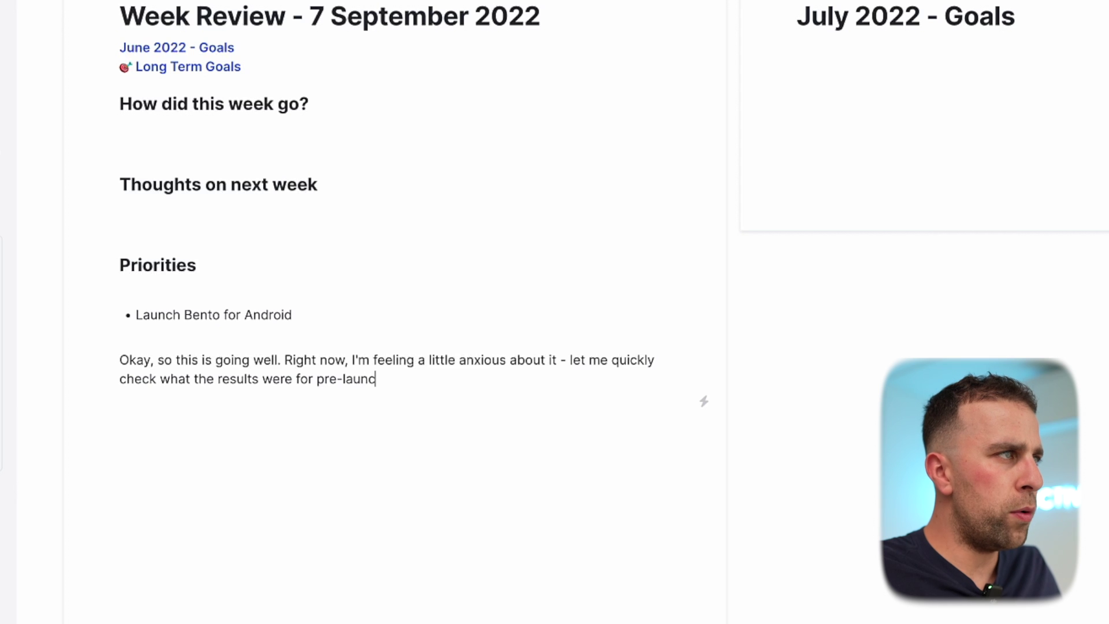
type("ations.")
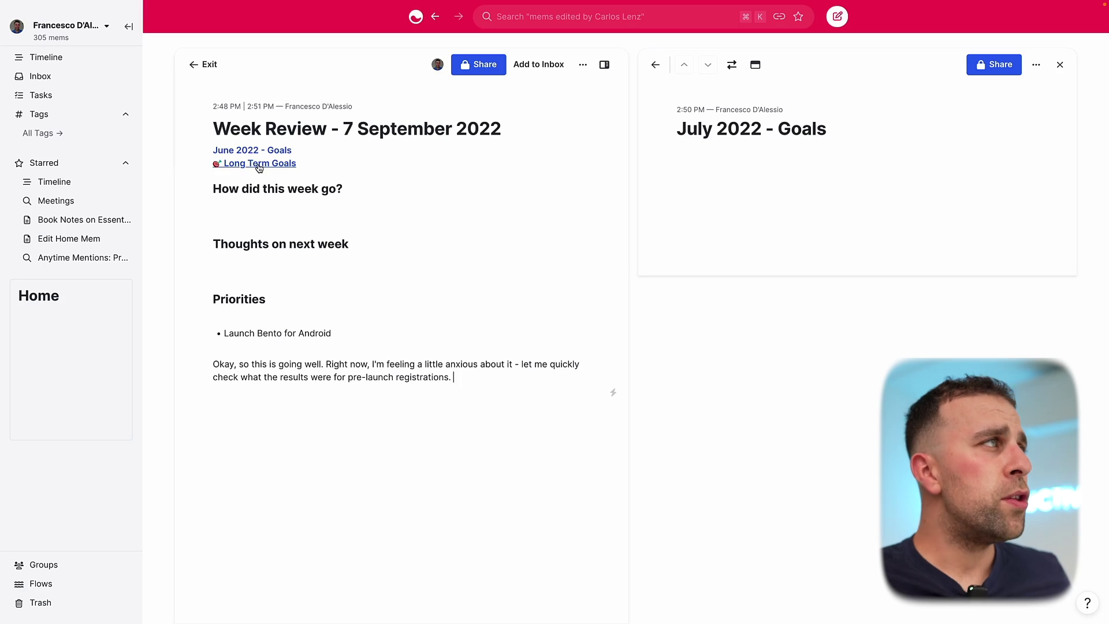
- Open Long Term Goals, swap it into the main pane, and view its linked June and July 2022 goals mems beside it
left_click(259, 165)
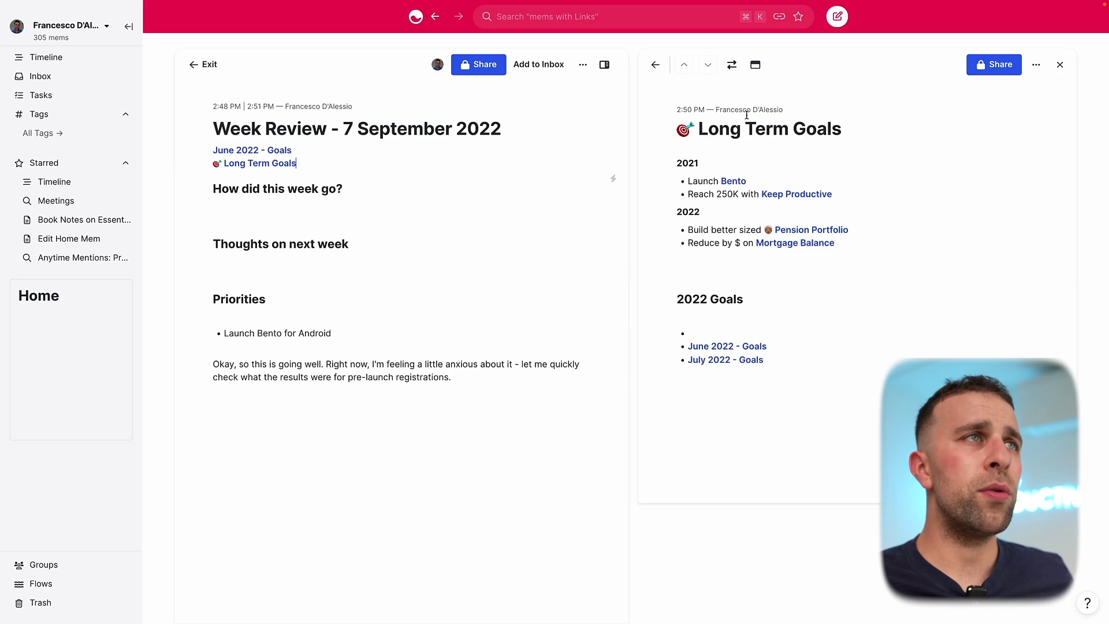
left_click(732, 64)
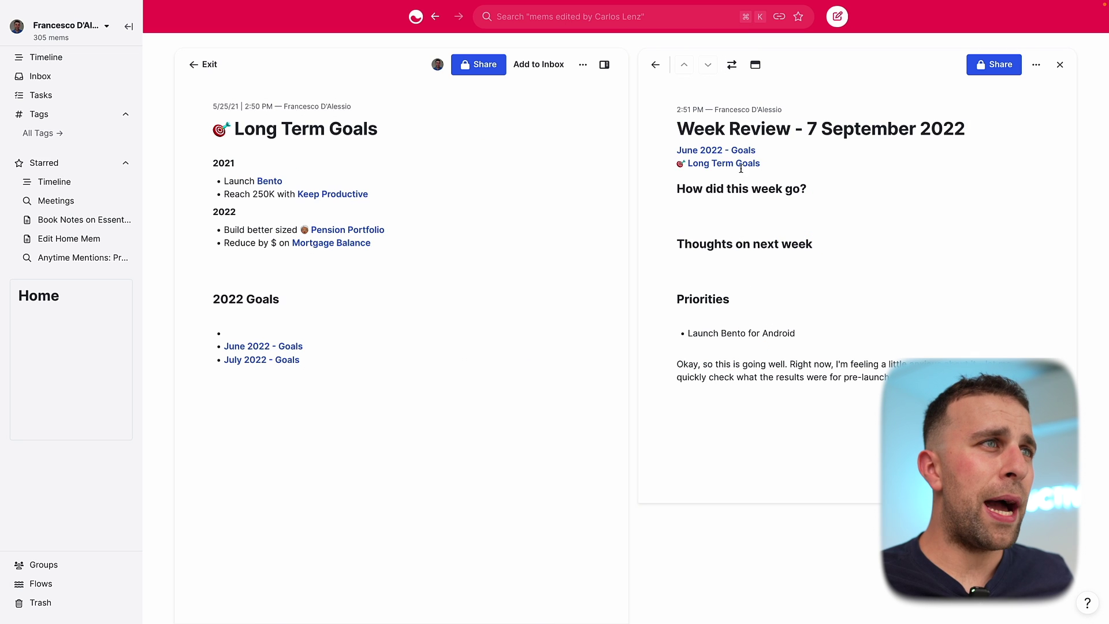
left_click(288, 346)
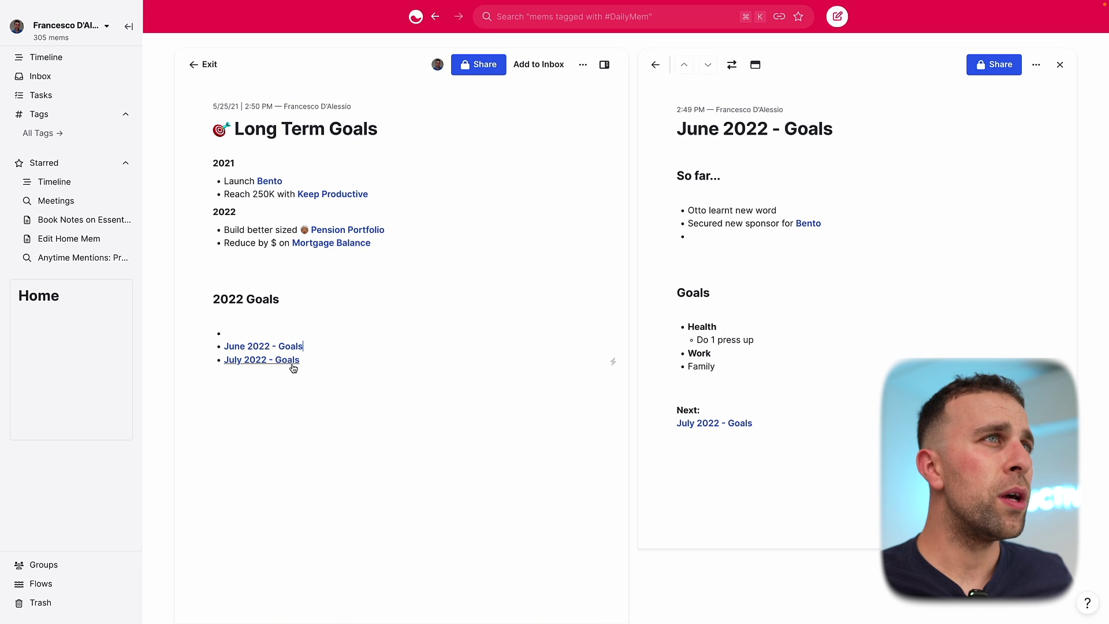
left_click(293, 365)
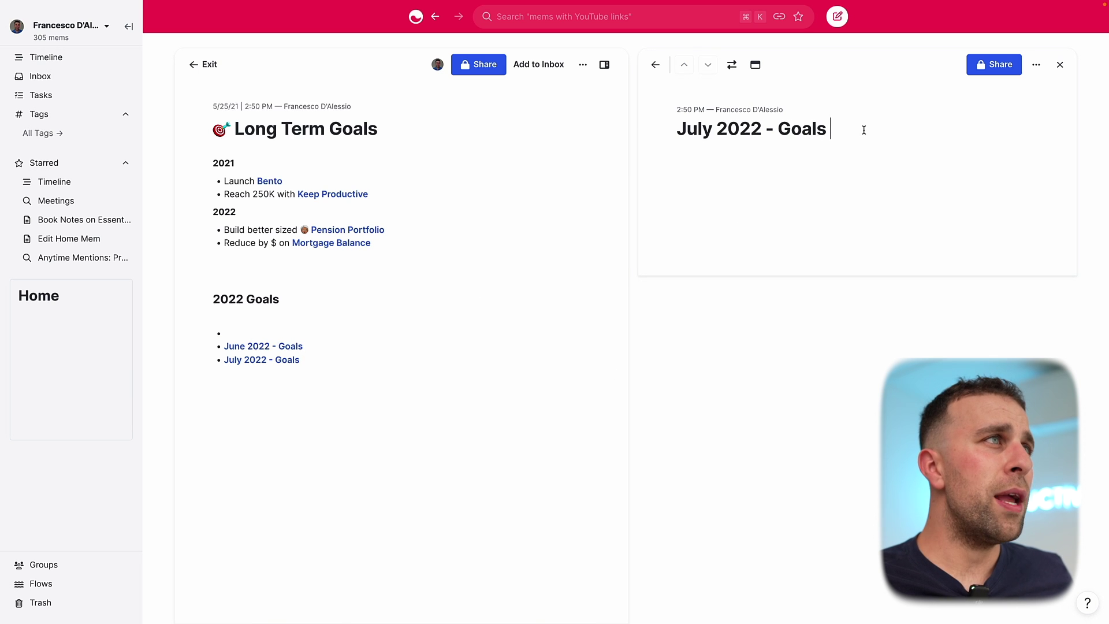
- Add a "Work" line followed by an empty bullet to the July 2022 - Goals mem
key("Return")
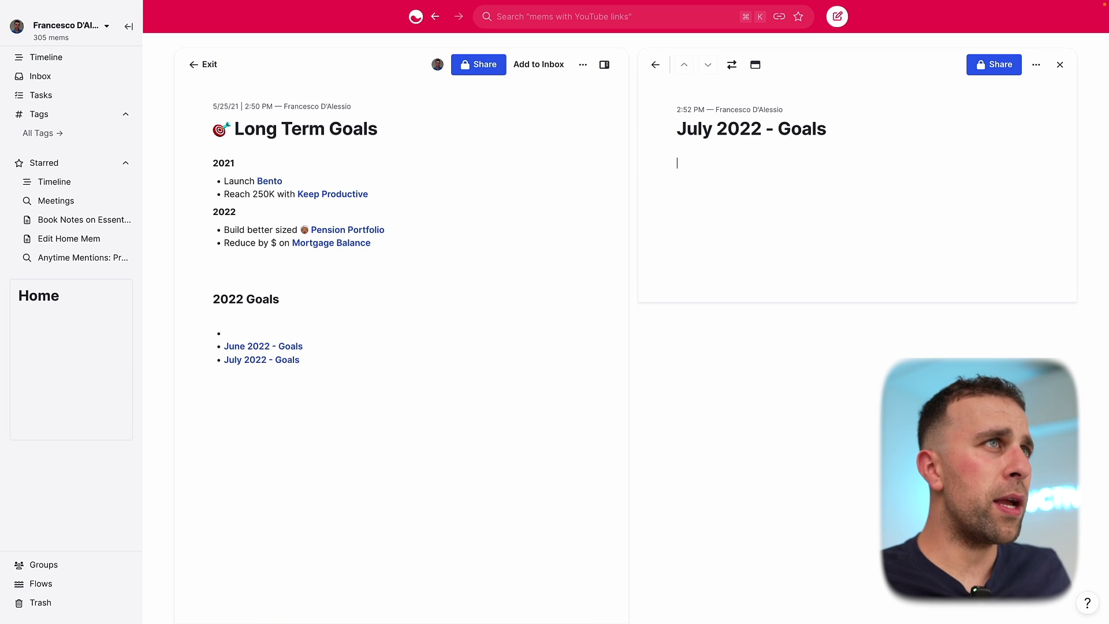
type("Work")
key("Return")
type("-")
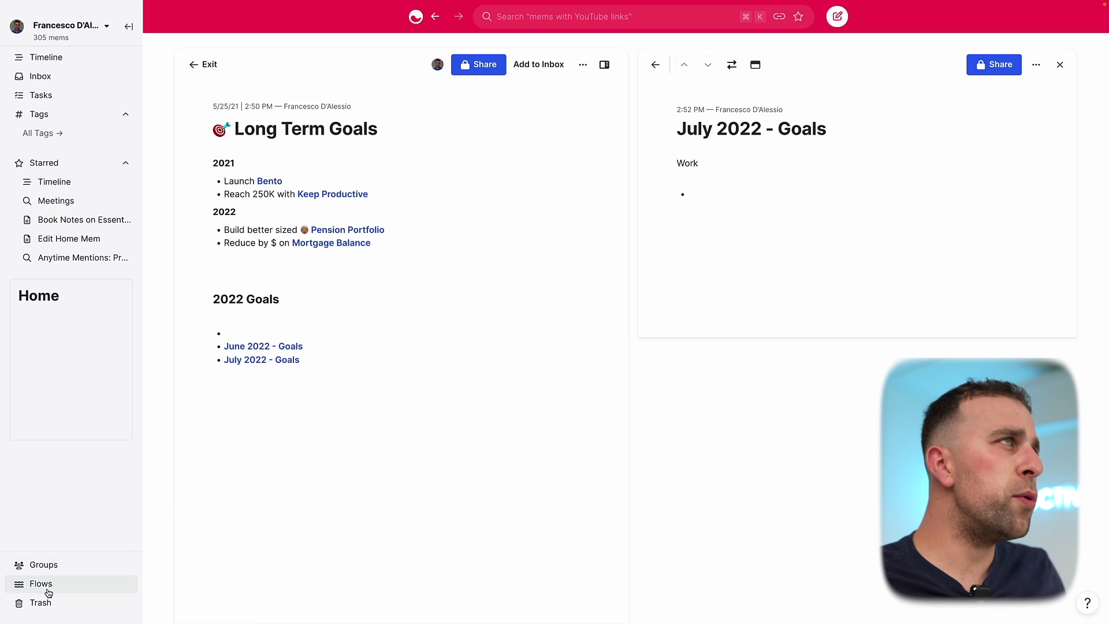
- Start a new template in Flows and title it "Monthly Goals - X 2022"
left_click(49, 592)
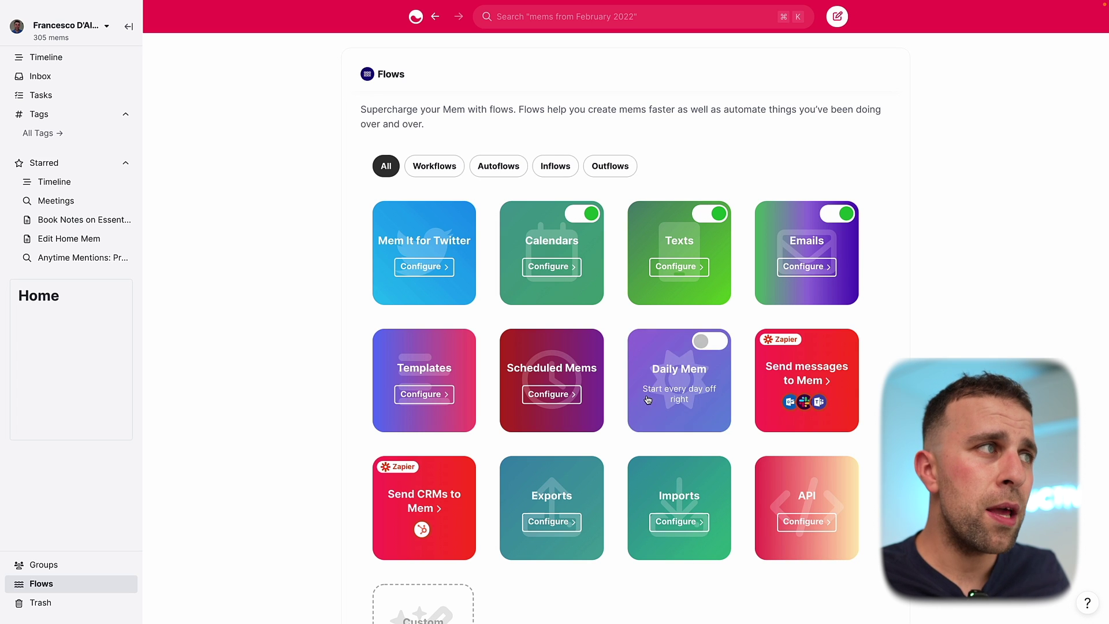
left_click(440, 403)
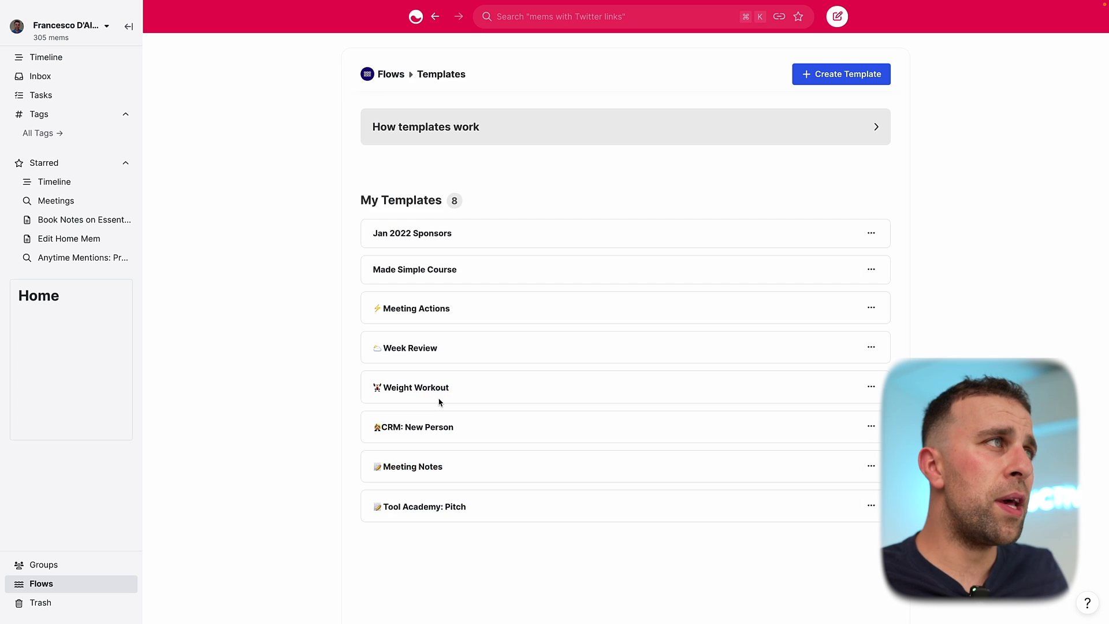
left_click(810, 80)
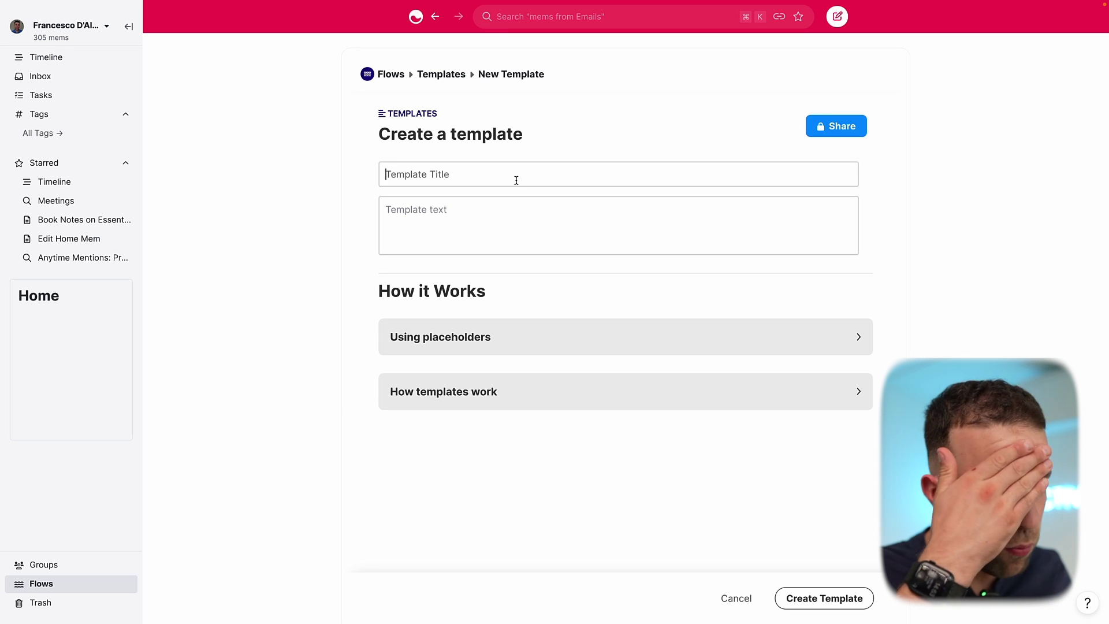
type("Monht")
key("BackSpace")
key("BackSpace")
key("BackSpace")
type("nthly Goals")
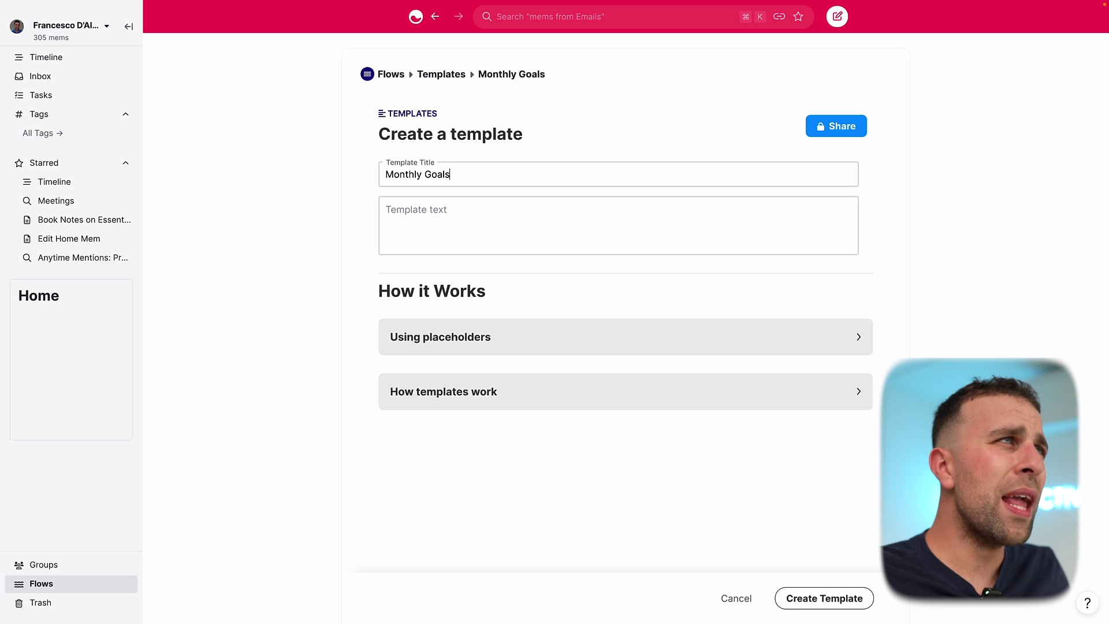
type(" - 2022")
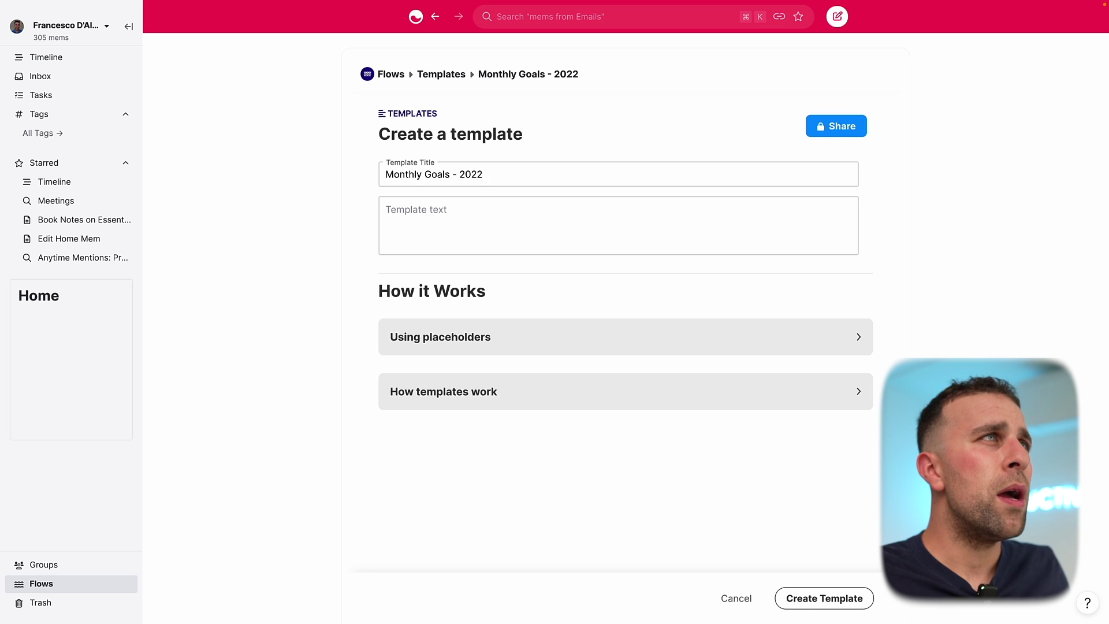
left_click(461, 174)
type("X")
left_click(474, 213)
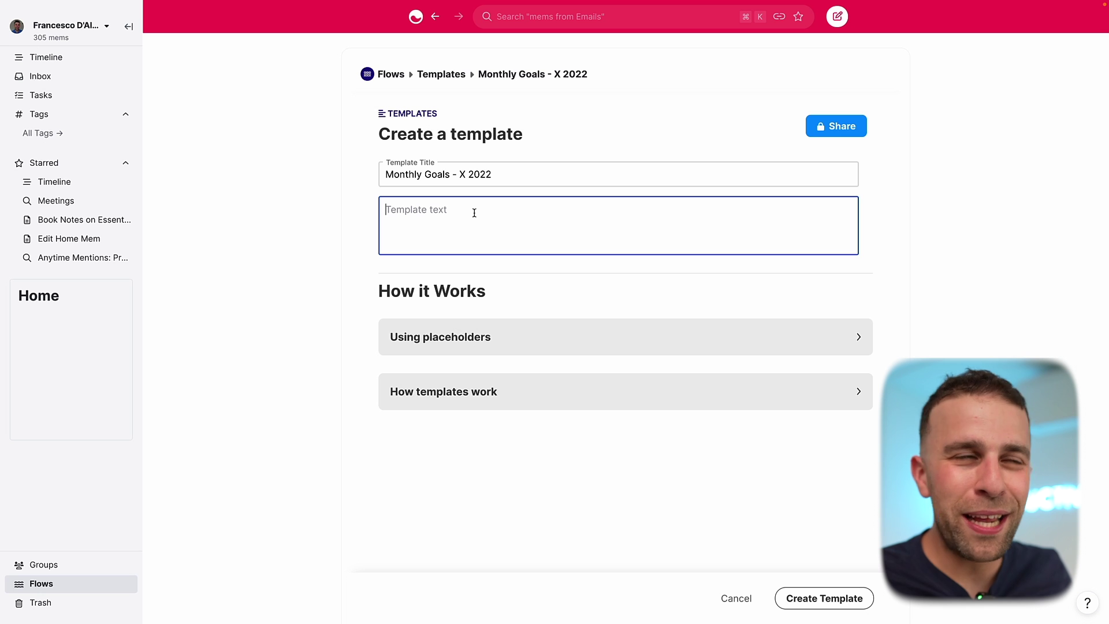
type("##")
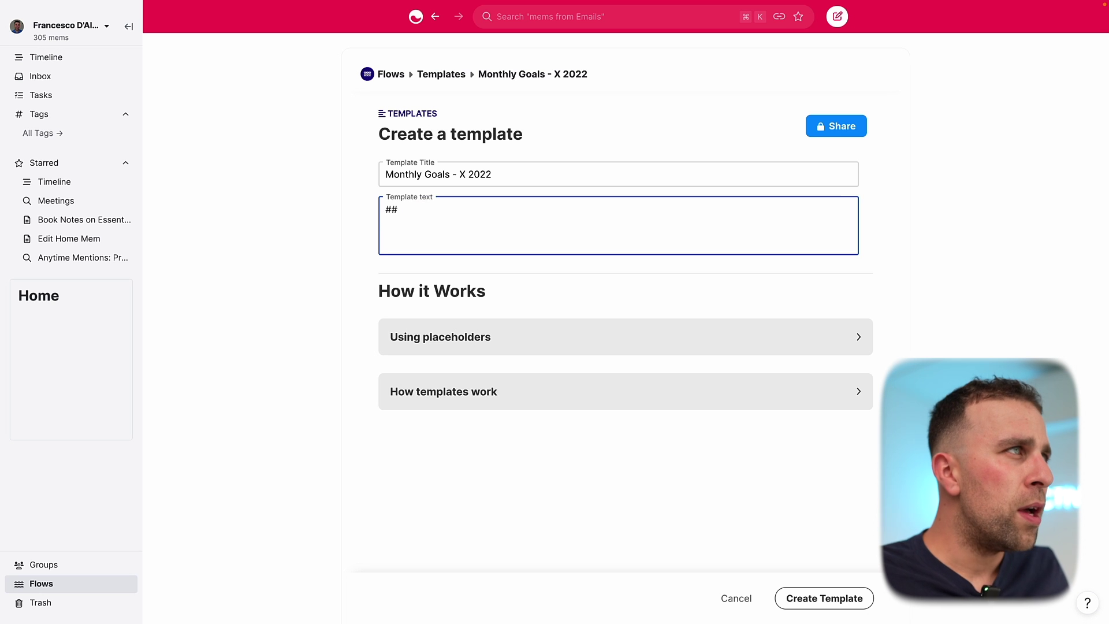
type("#")
key("BackSpace")
key("BackSpace")
key("BackSpace")
key("BackSpace")
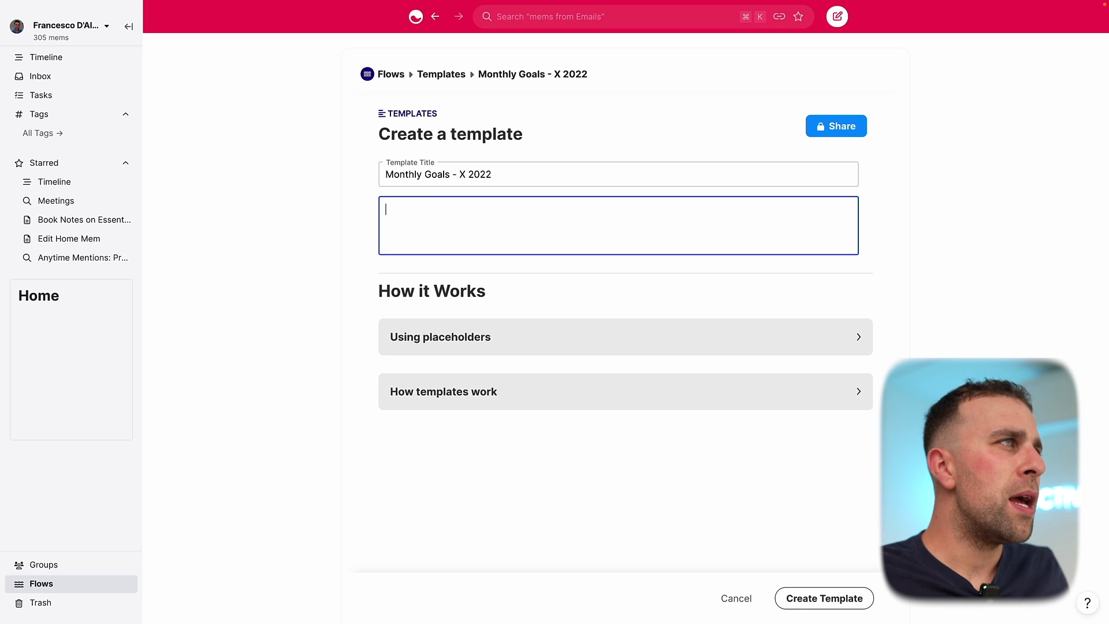
- Begin the template text with the top-level heading "[Month] Goals 2022"
type("# ")
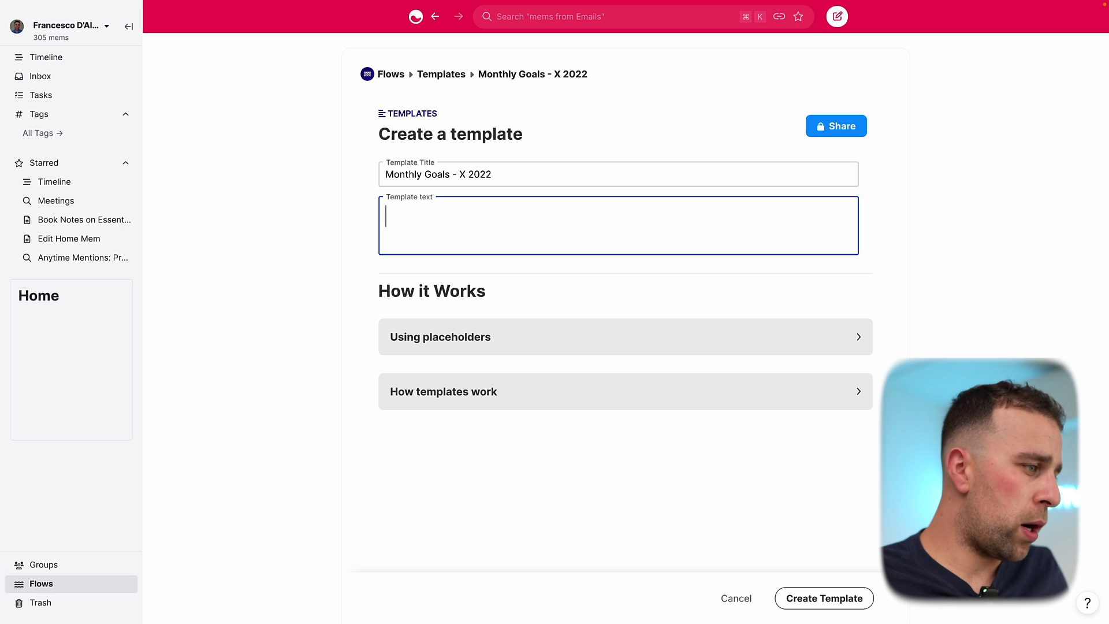
type("Month Goals 2022")
left_click(442, 215)
type("]")
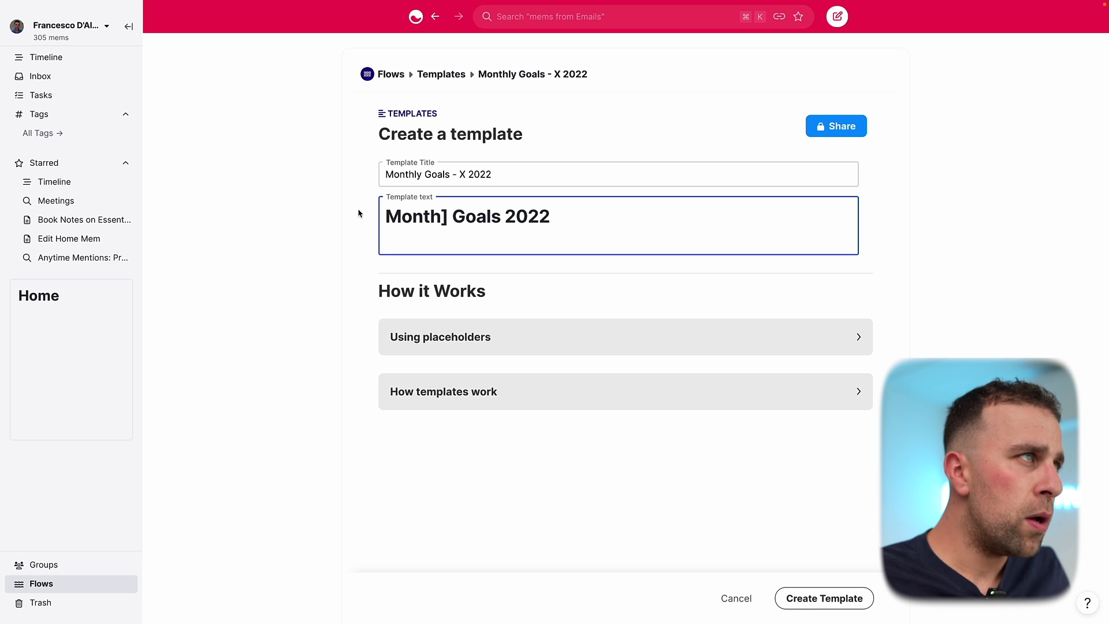
left_click(387, 213)
type("[")
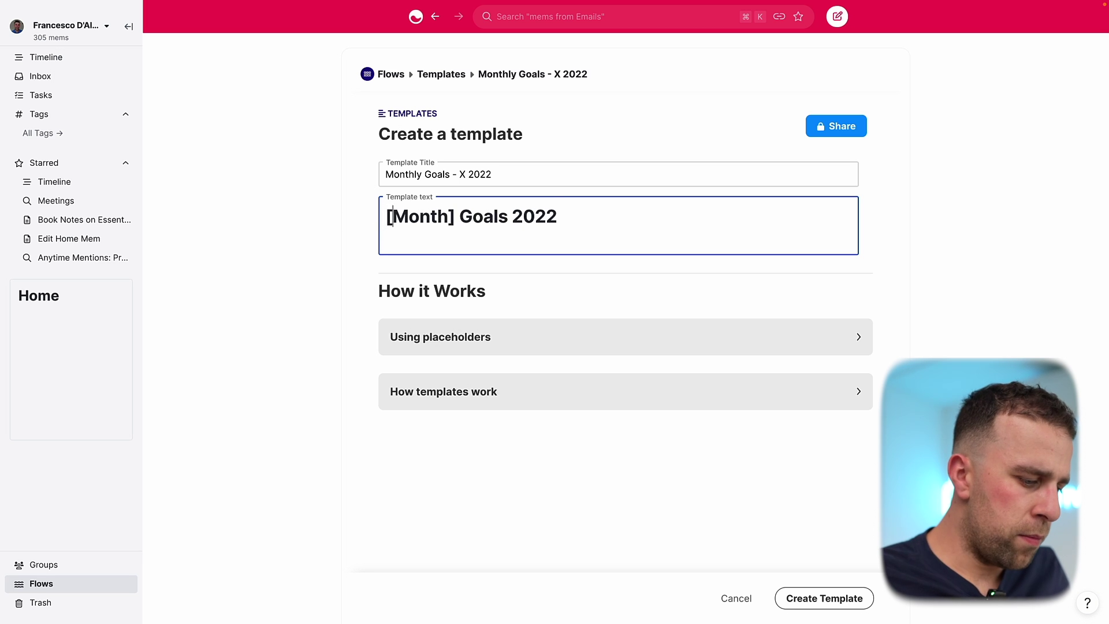
- Below the main heading, add the second-level heading "So far this month..."
key("Return")
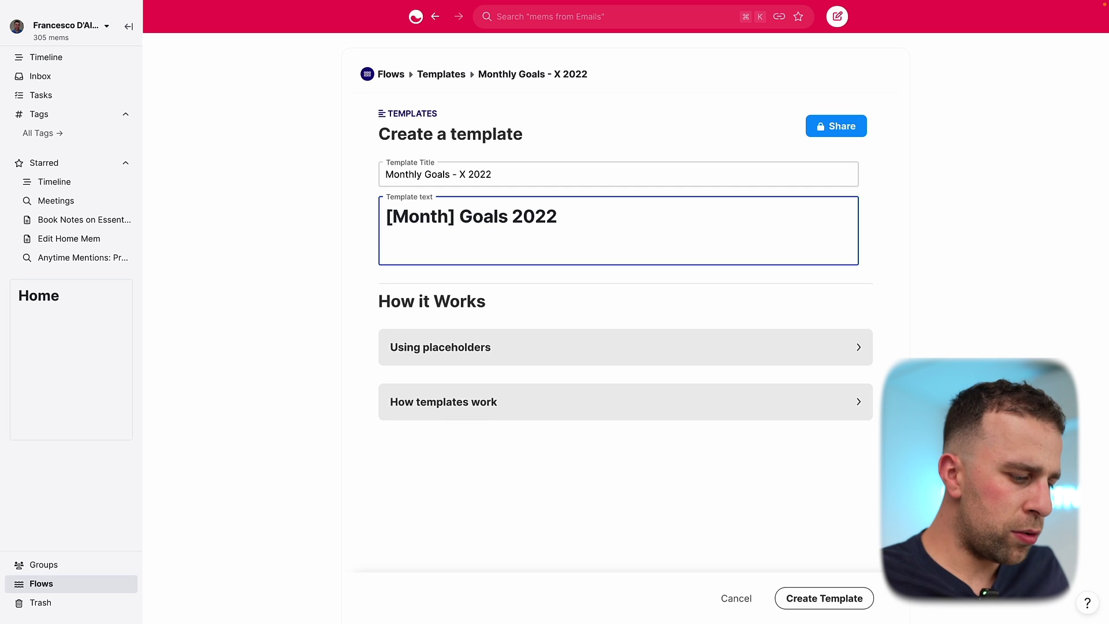
type("## sof")
key("BackSpace")
key("BackSpace")
key("BackSpace")
type("So far this month...")
key("Return")
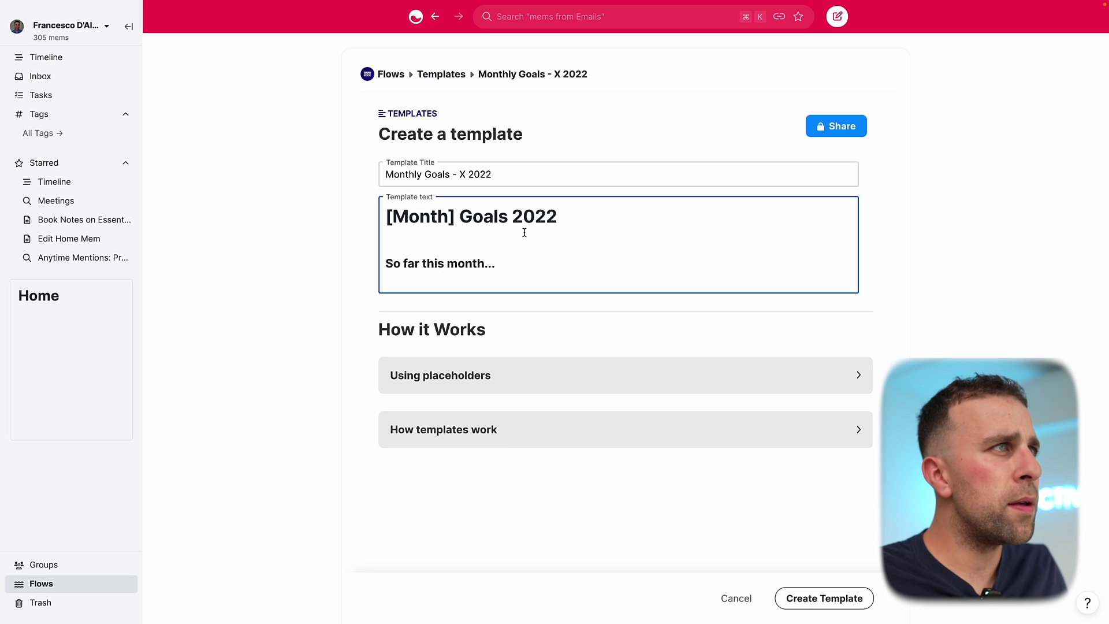
- Put a ✨ emoji before the "So far this month..." heading and add an empty bullet beneath it
key("ctrl+super+space")
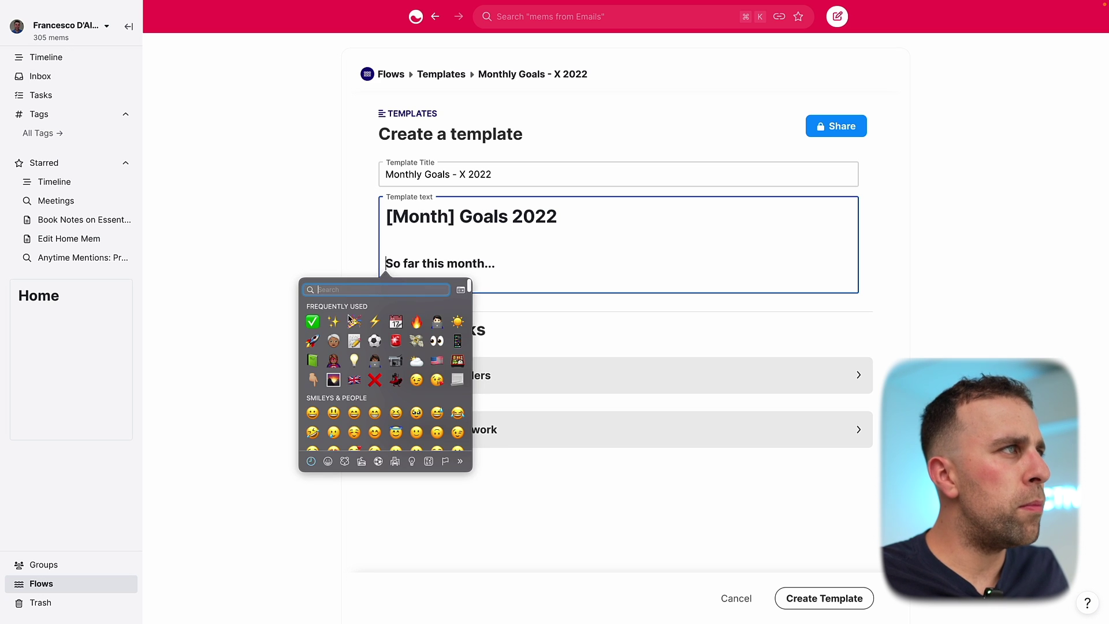
key("Escape")
type("✨.")
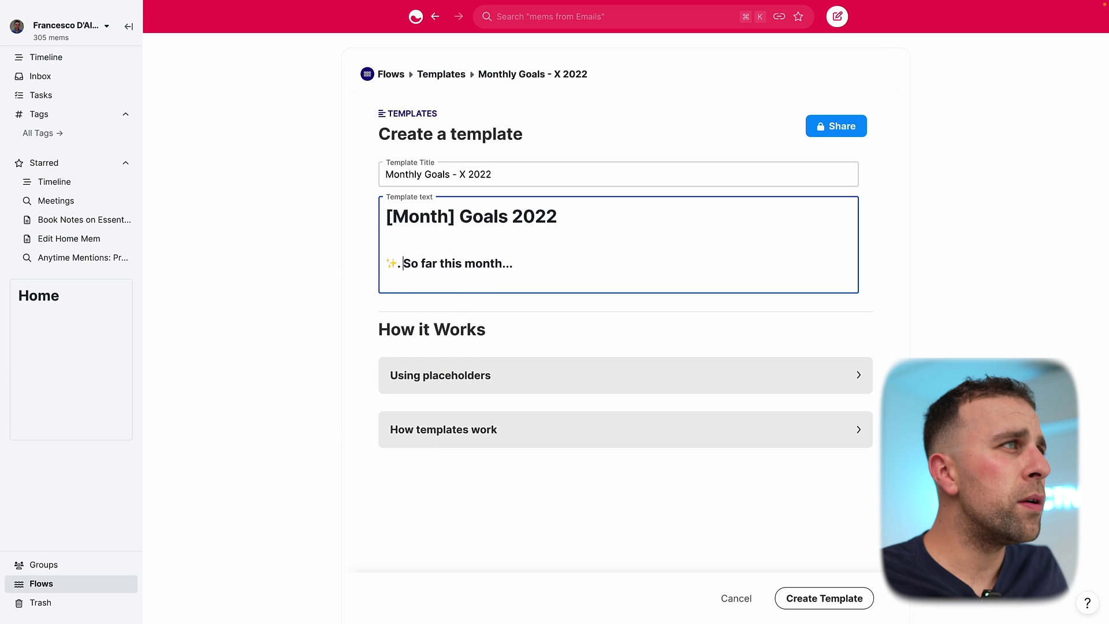
key("Return")
type("-")
key("BackSpace")
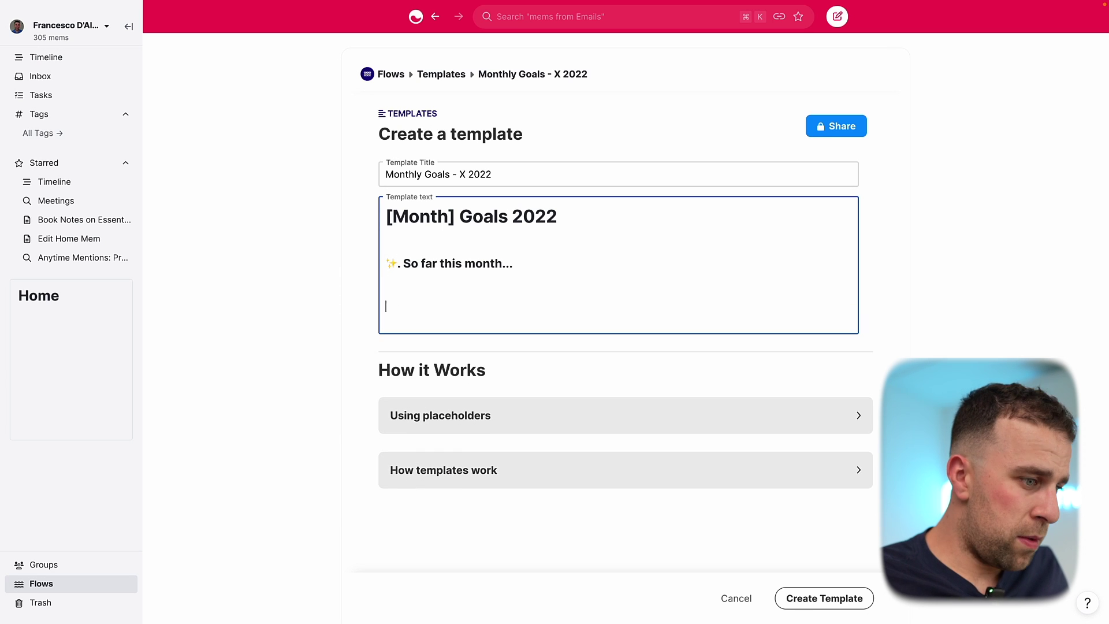
key("Return")
type("-")
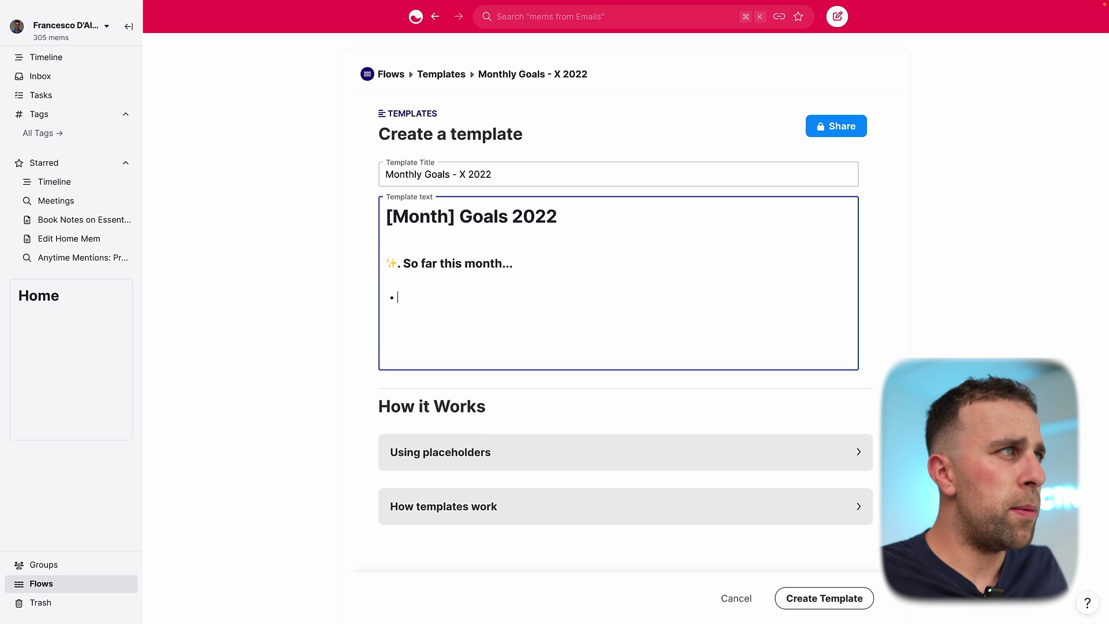
key("BackSpace")
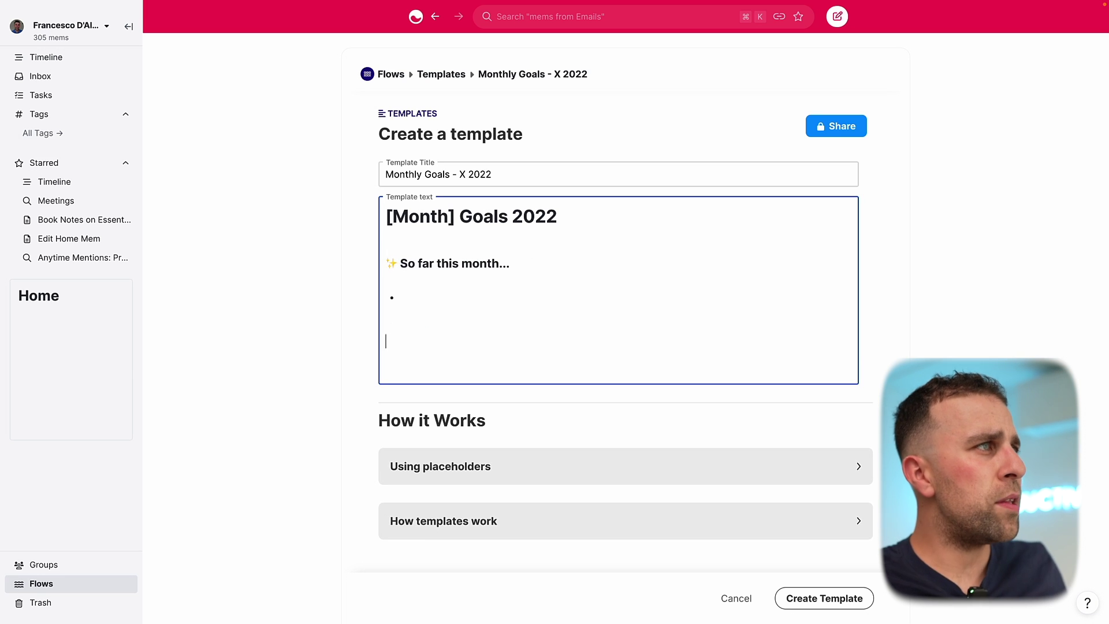
- Add the second-level heading "🔥 Goals for this month...." below the bullet
key("ctrl+super+space")
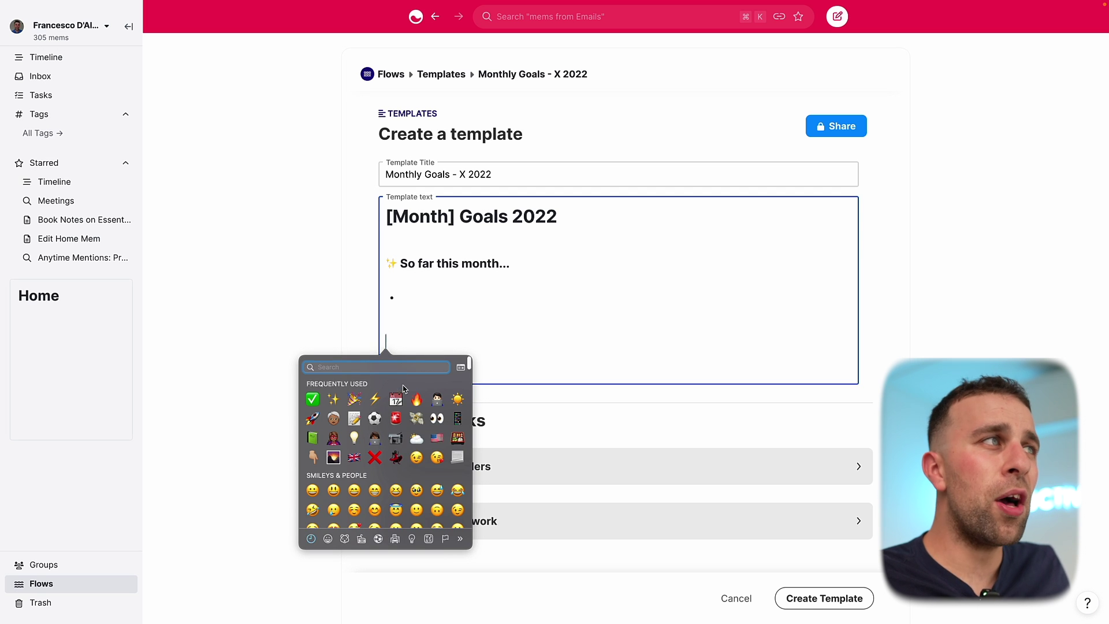
left_click(417, 399)
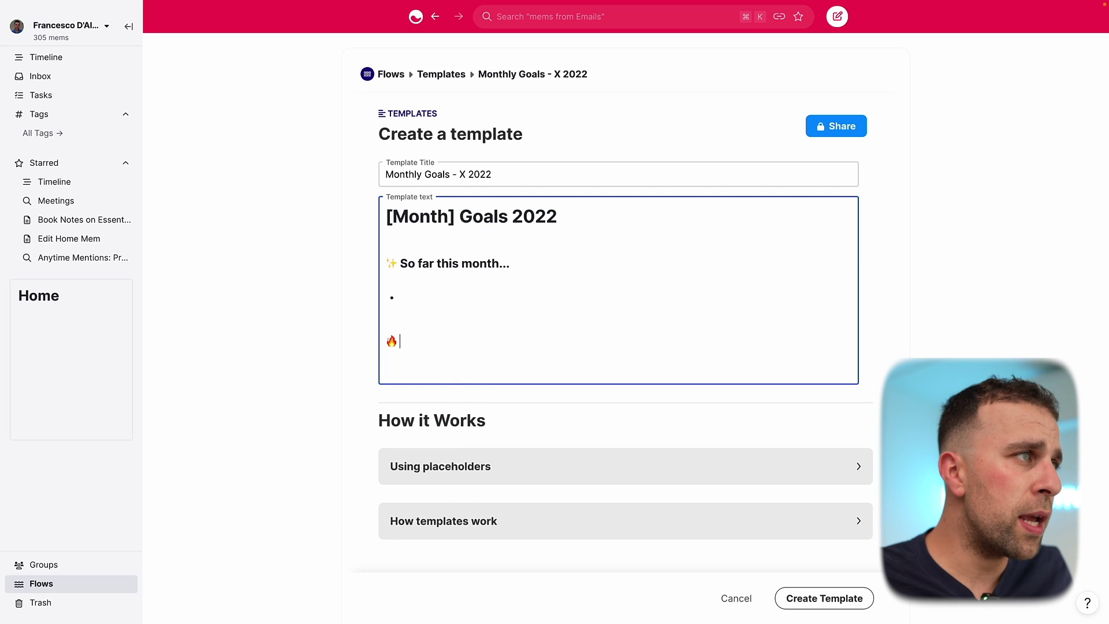
type("Goals for this month")
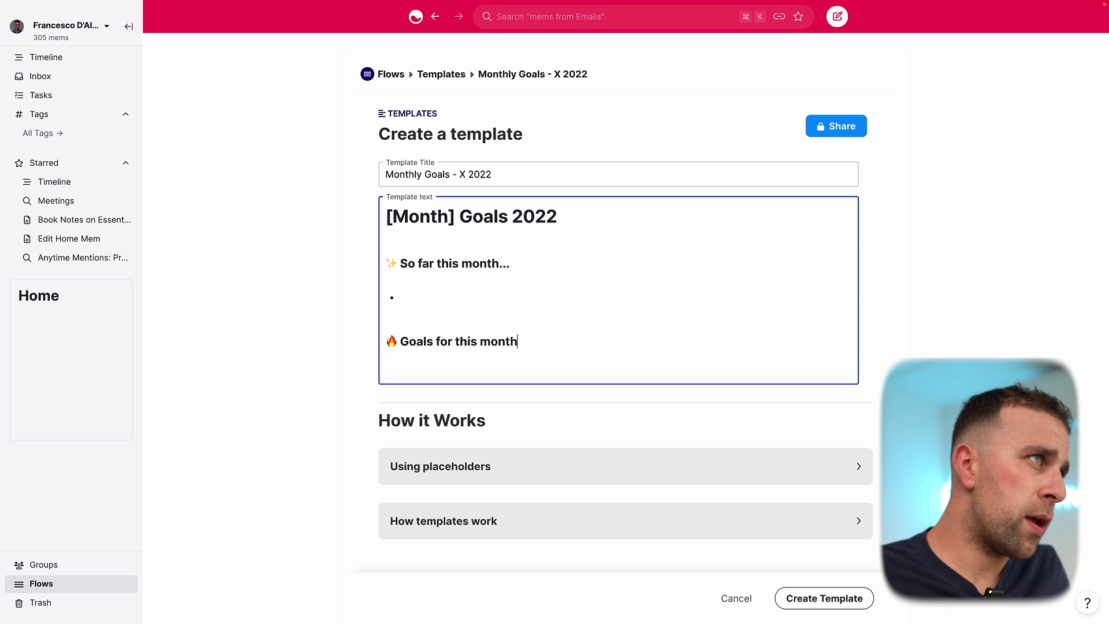
type("....")
- List Work, Health and Family on separate lines under the goals heading and create the template
key("Return")
type("Work")
key("Return")
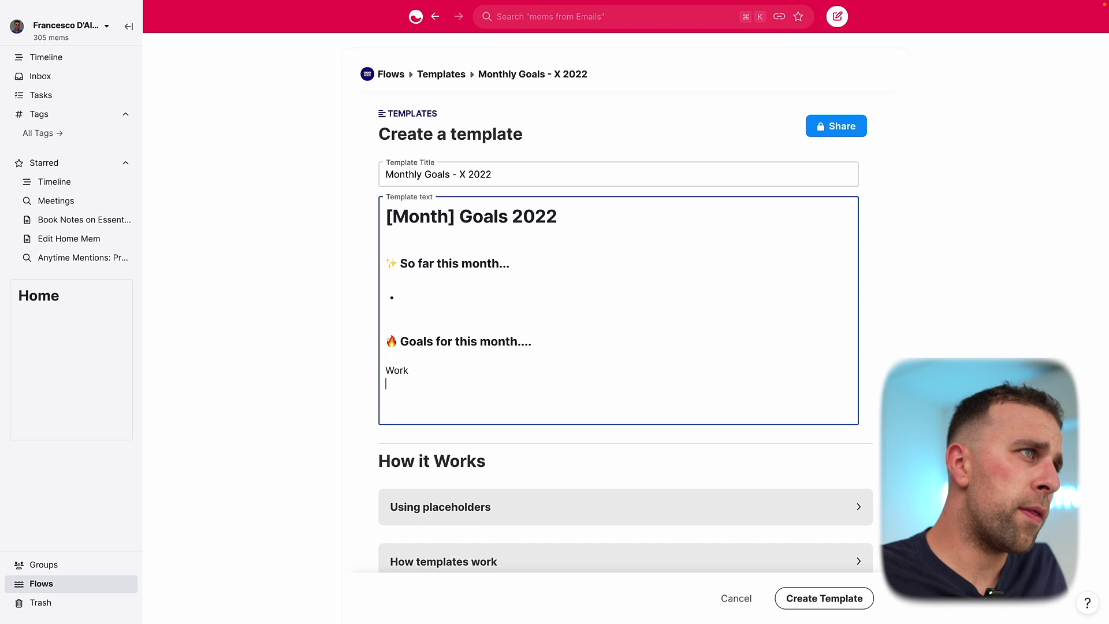
type("Health")
key("Return")
type("Family")
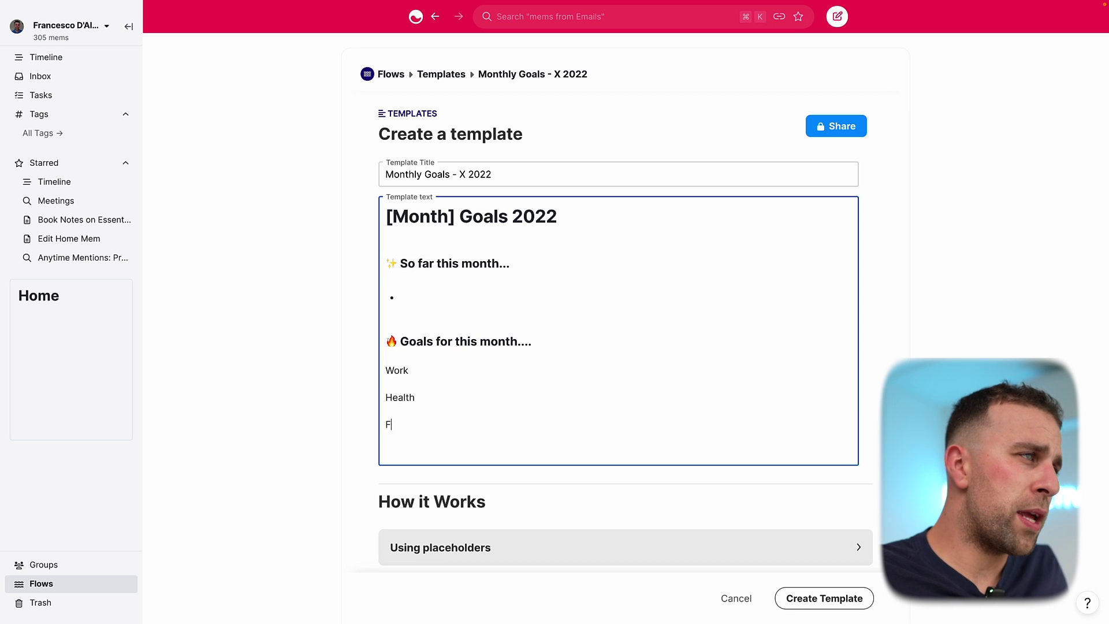
left_click(789, 599)
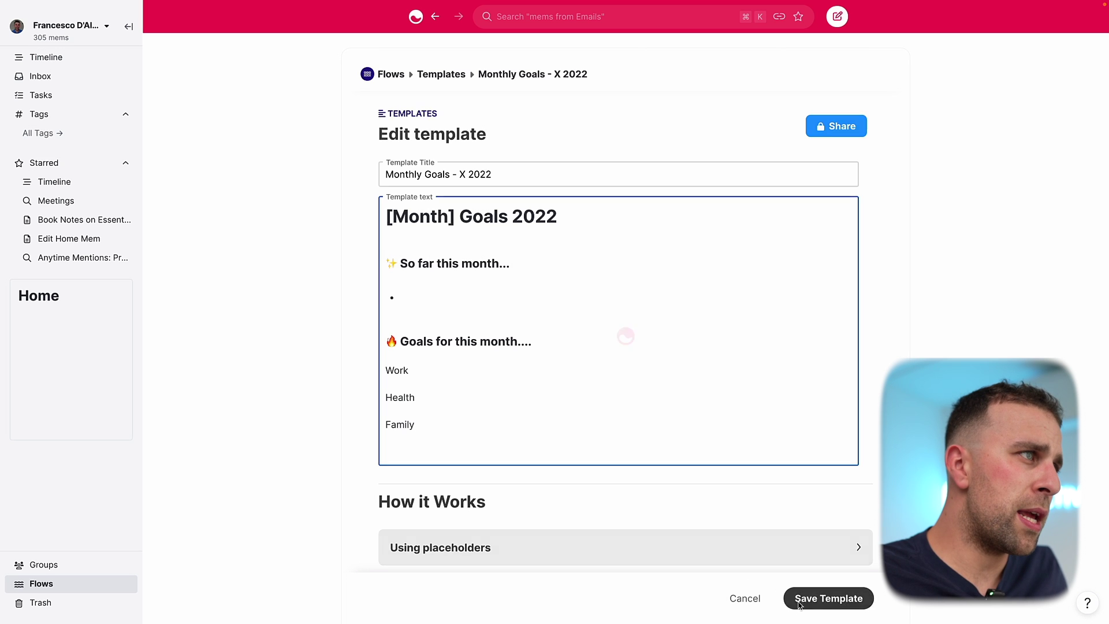
- Open the July 2022 - Goals mem from the timeline and replace its contents with the Monthly Goals - X 2022 template
left_click(46, 57)
left_click(462, 400)
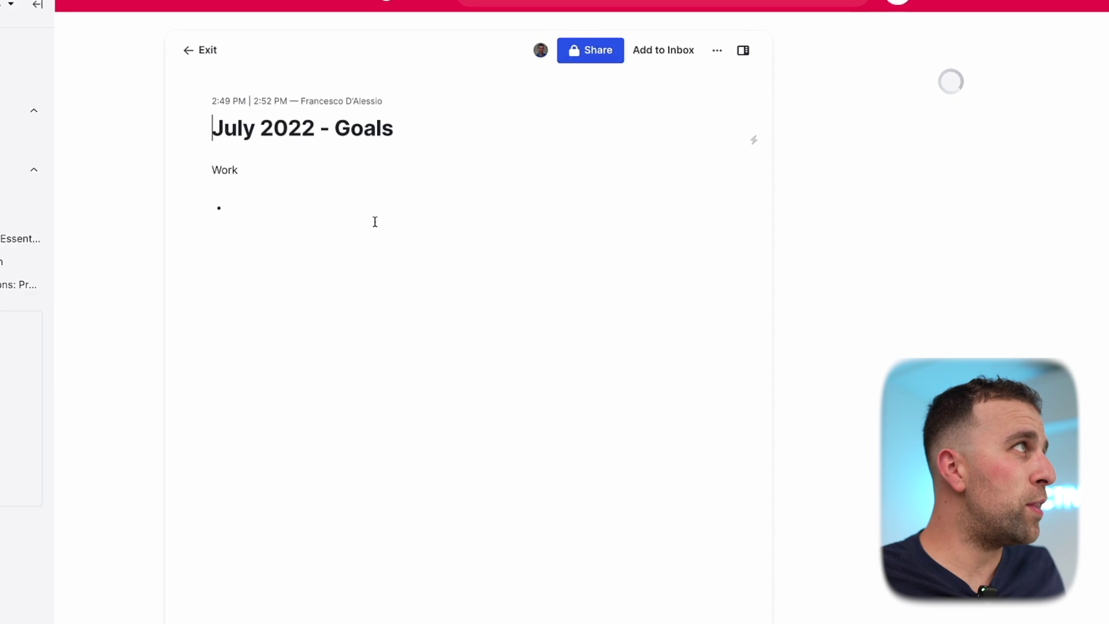
key("ctrl+a")
key("BackSpace")
type("#")
key("BackSpace")
type("/")
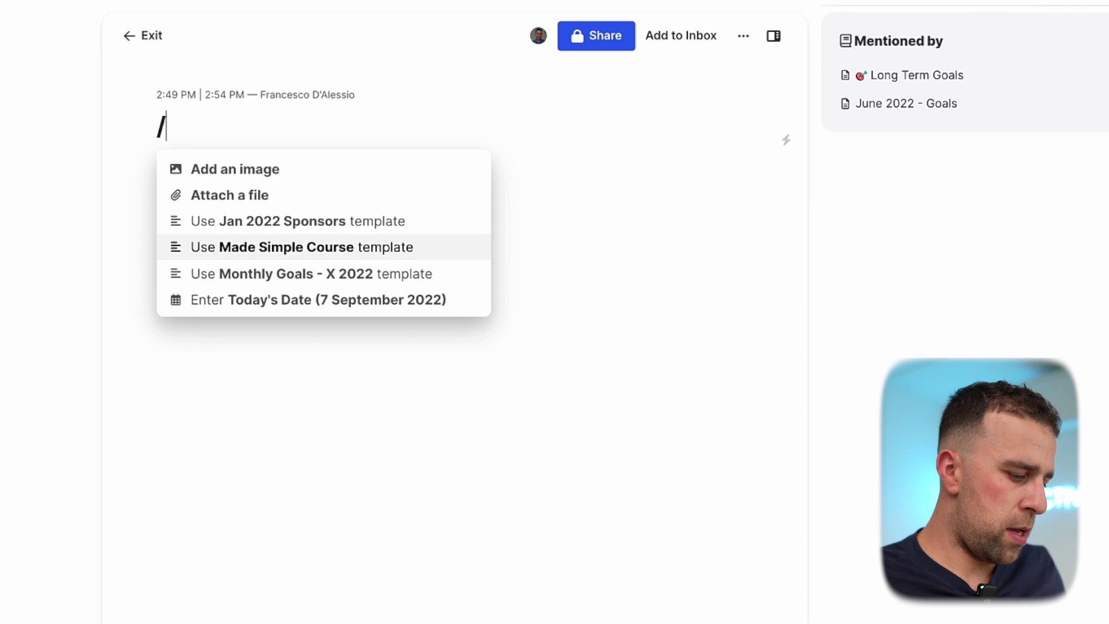
key("Down")
key("Return")
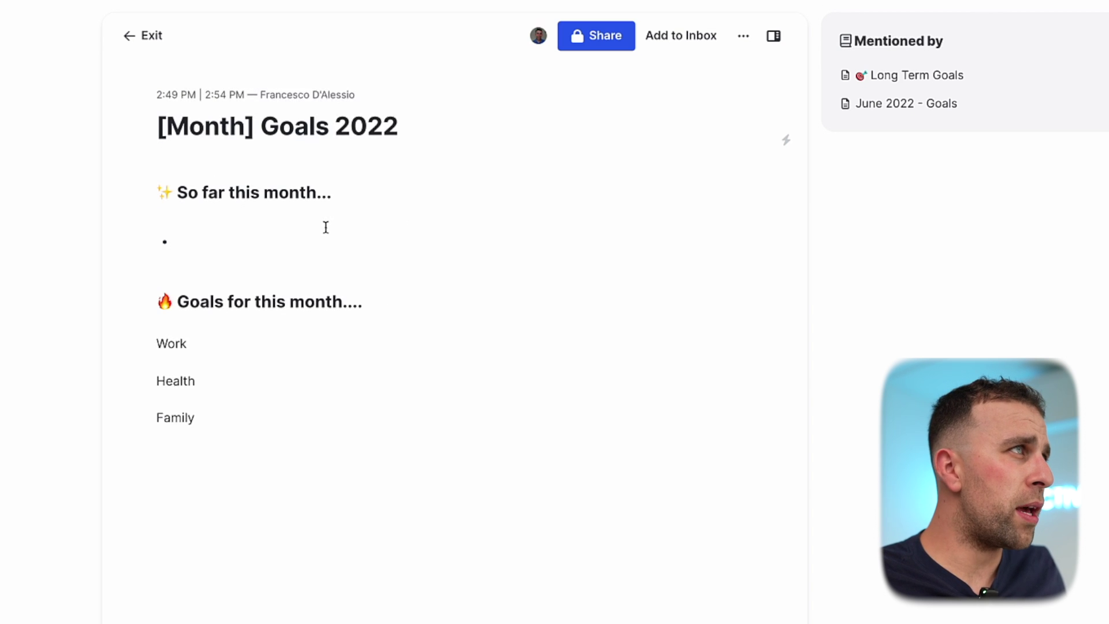
- Retitle the mem's "[Month] Goals 2022" heading as "July 2022 - Goals"
left_click_drag(257, 122, 133, 121)
type("July")
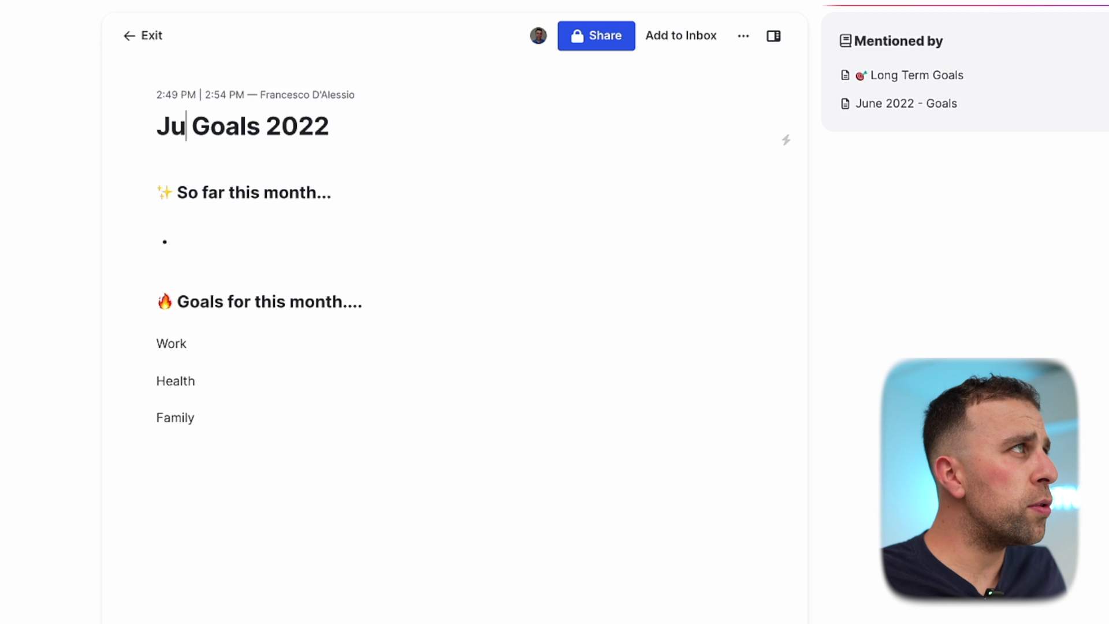
left_click(282, 124)
type("-")
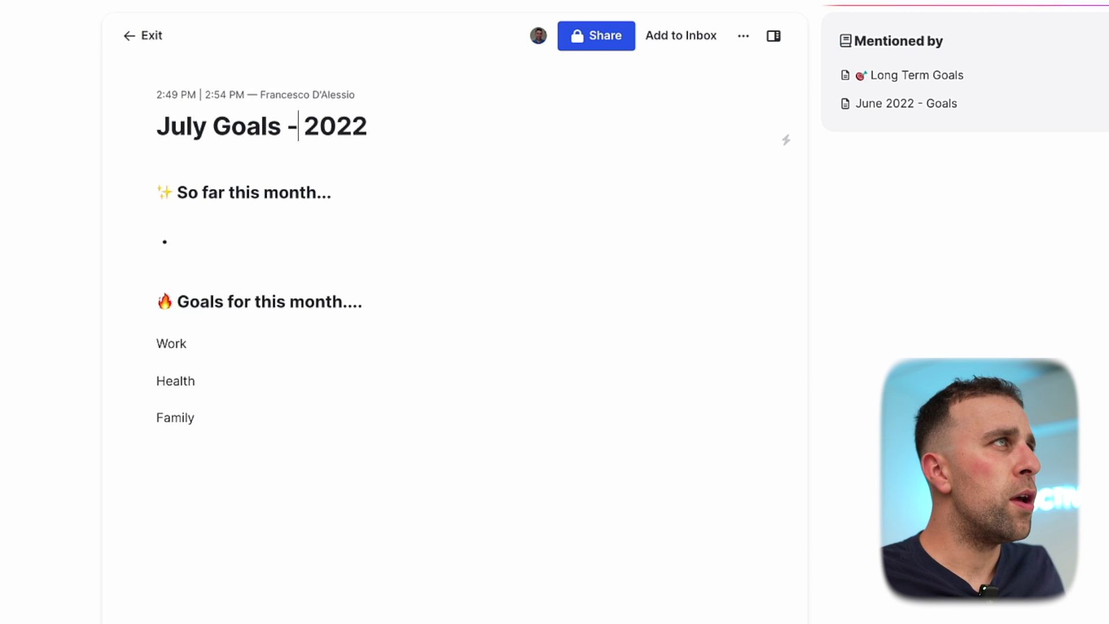
left_click_drag(212, 123, 537, 121)
type("2022 - ")
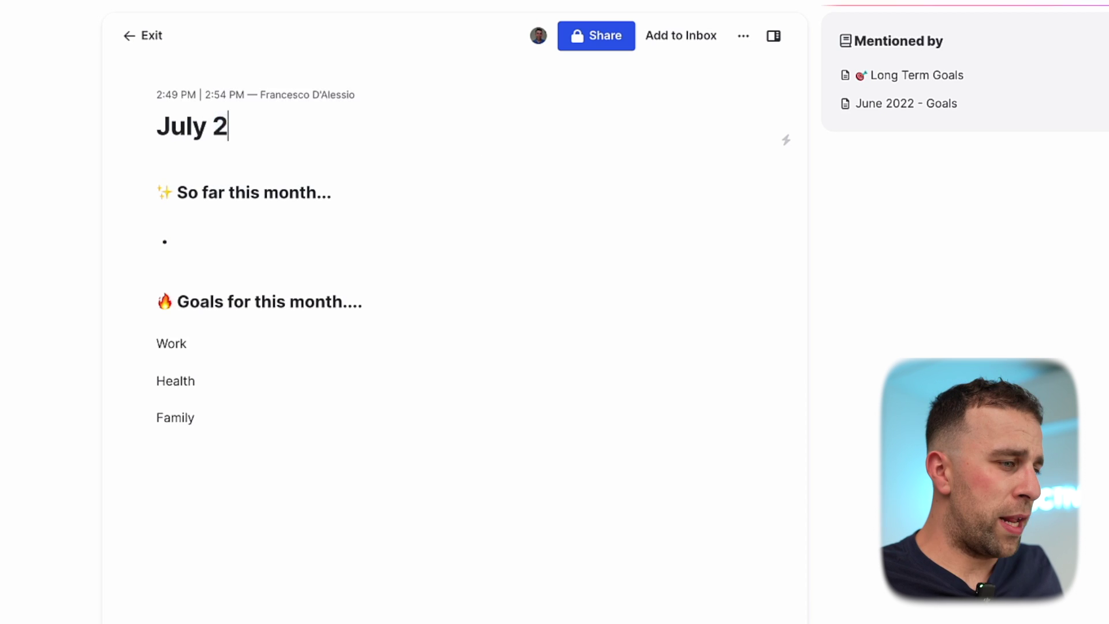
type("Goals")
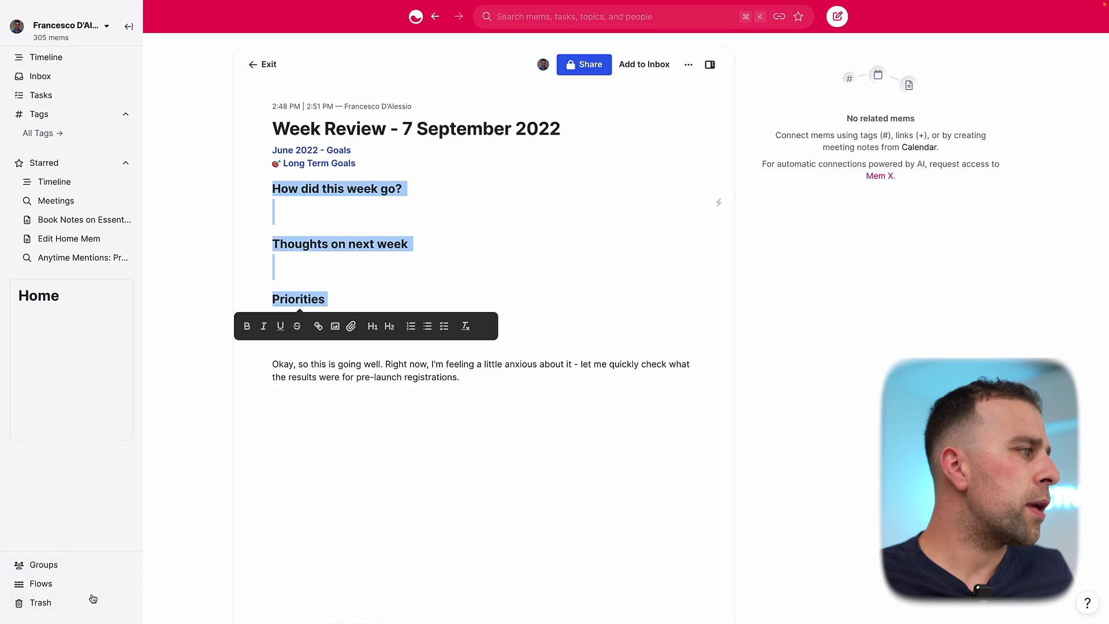
- Open the list of saved templates in Flows
left_click(91, 601)
left_click(96, 584)
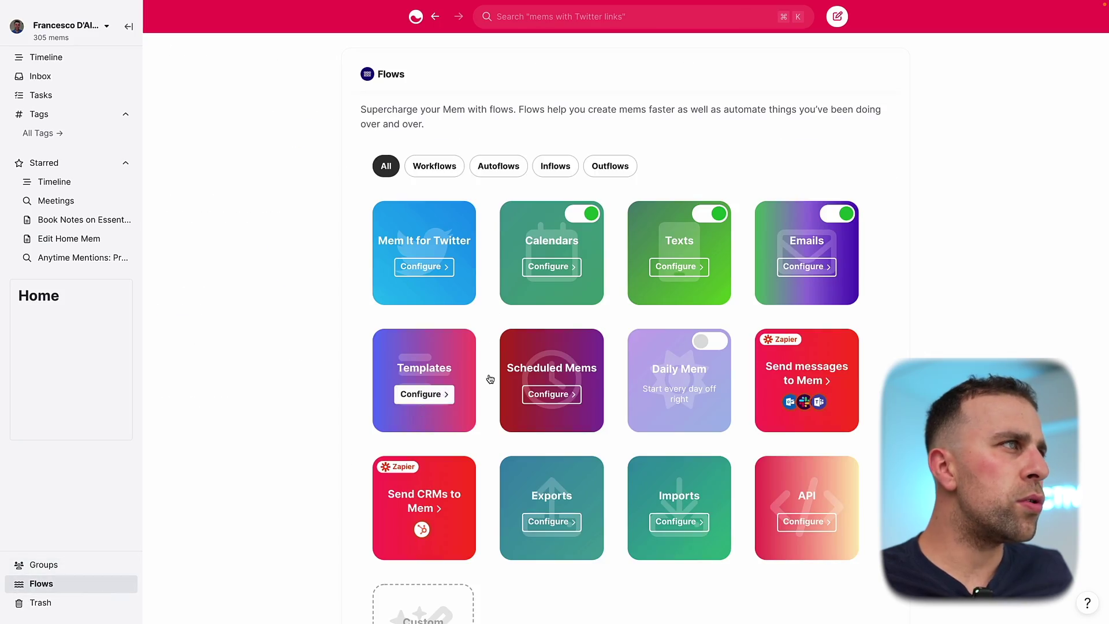
left_click(451, 401)
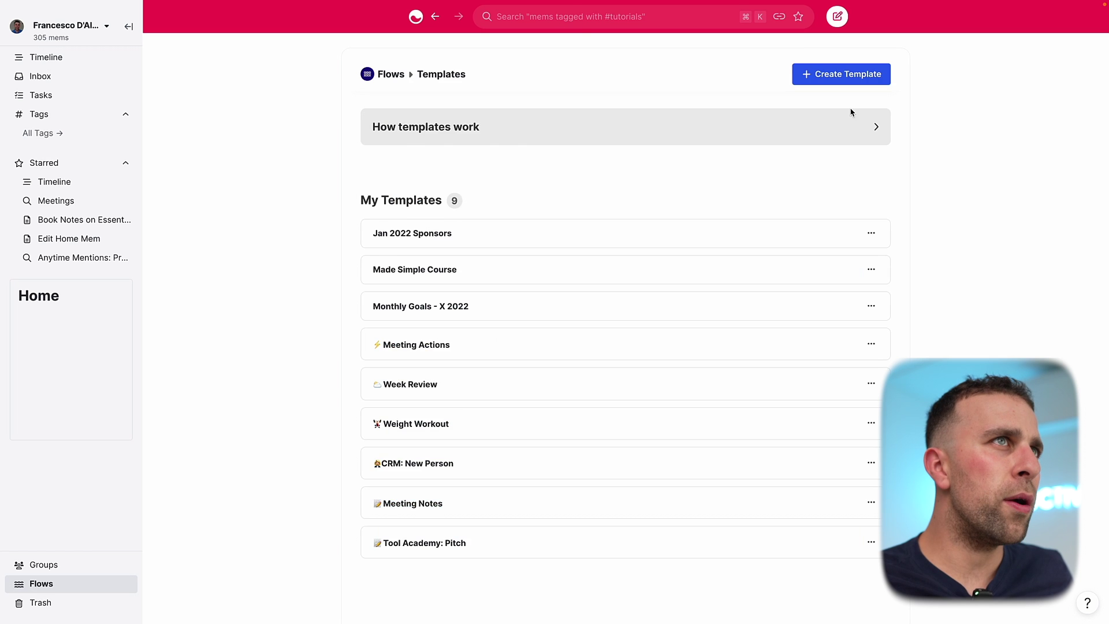
left_click(847, 74)
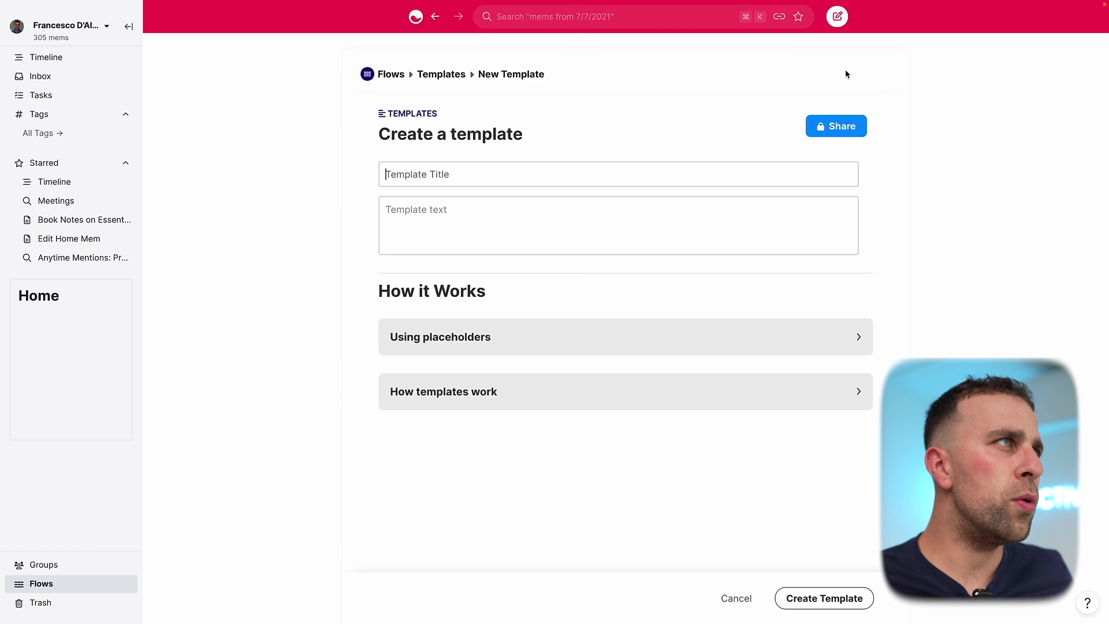
left_click(442, 75)
- Edit the Week Review template, replacing its text with the headings "How did this week go?", "Thoughts on next week" and "Priorities"
left_click(871, 384)
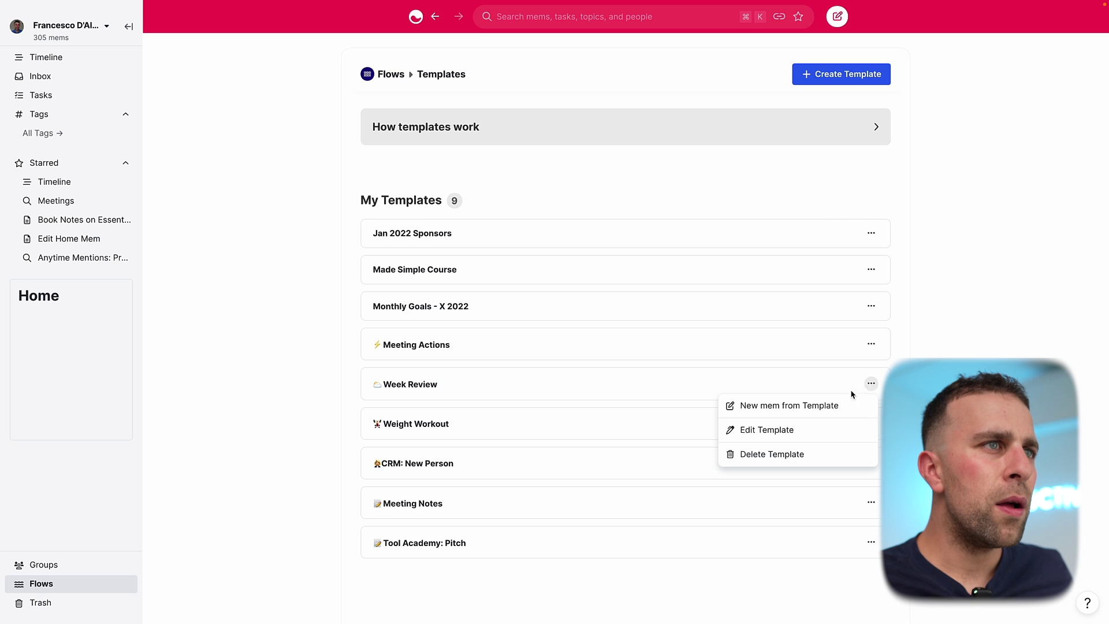
left_click(794, 426)
left_click(535, 233)
key("ctrl+a")
type("How did this week go?  Thoughts on next week  Priorities")
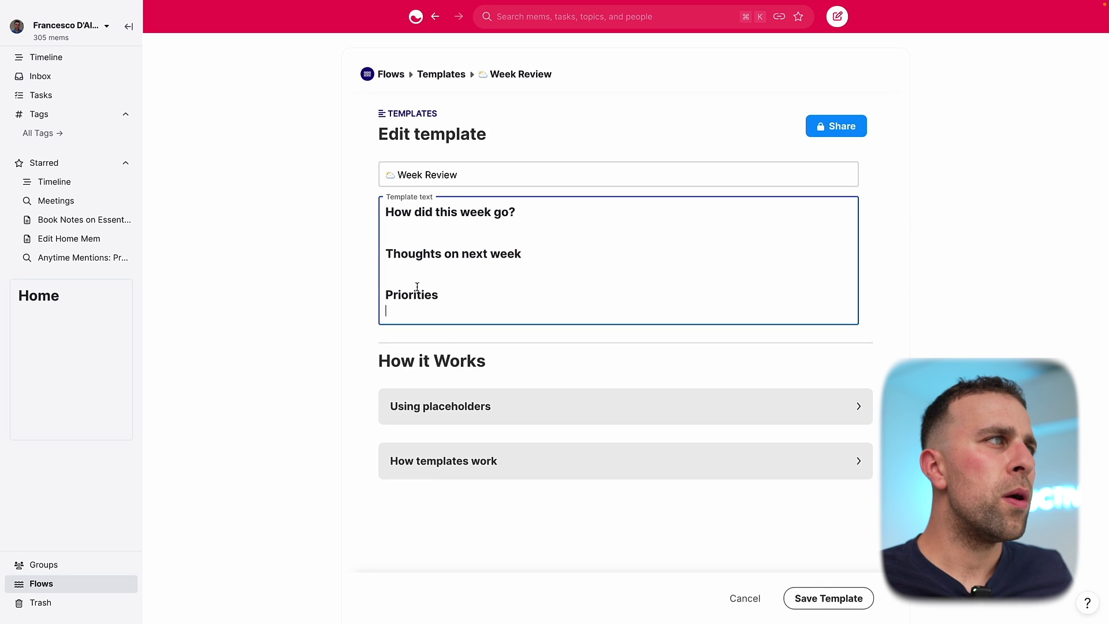
- Insert a 🚨 emoji before the "Priorities" heading and a ⚡ emoji before "Thoughts on next week"
left_click(385, 295)
key("ctrl+super+space")
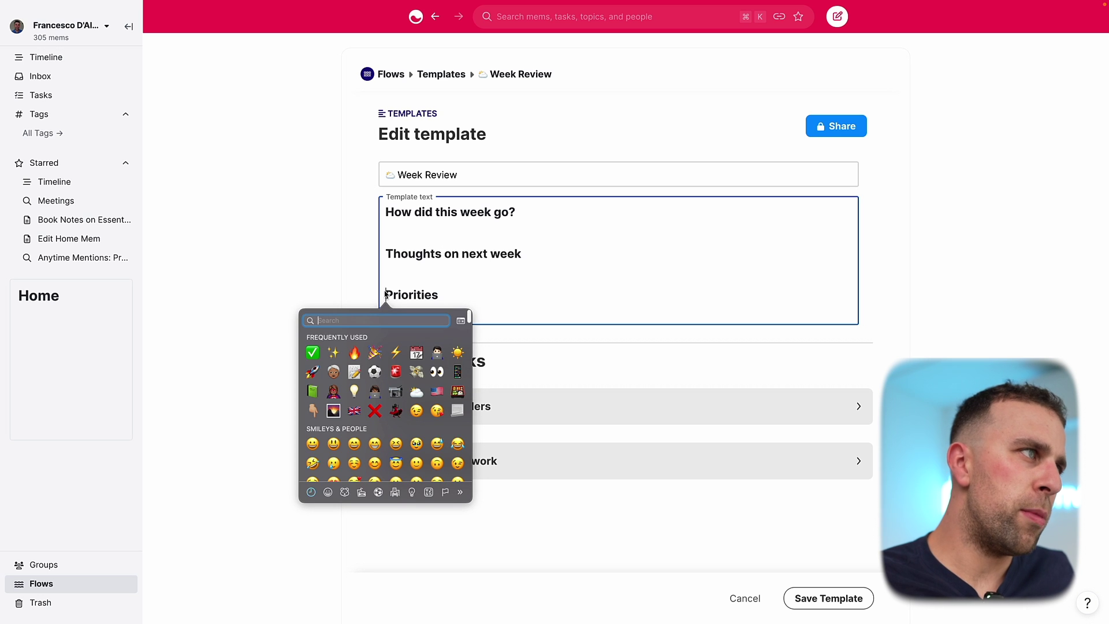
left_click(395, 371)
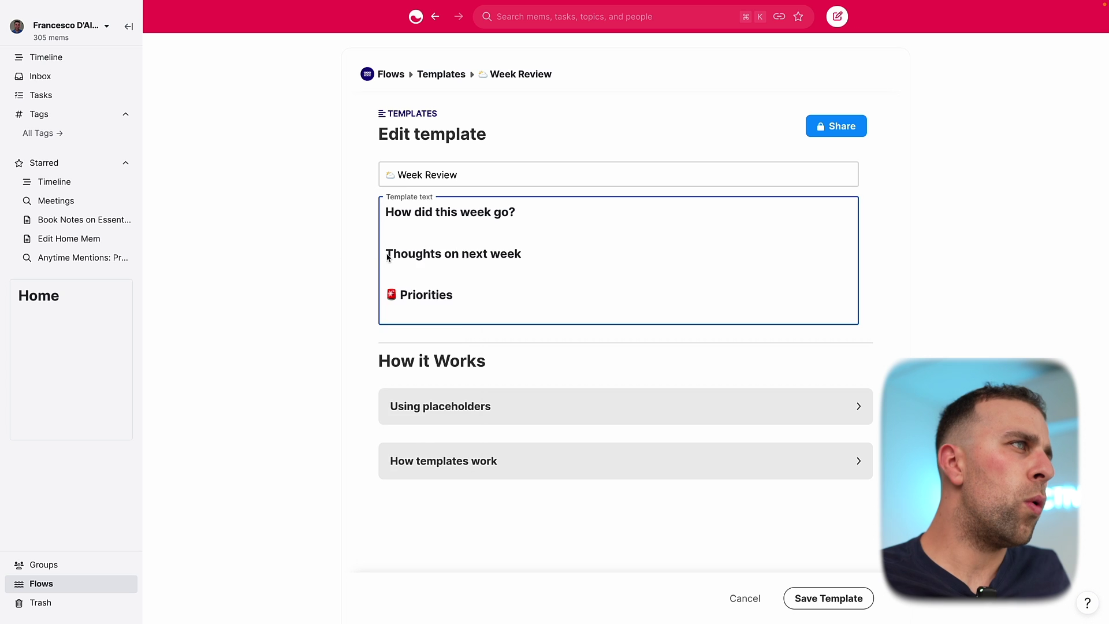
left_click(386, 254)
key("ctrl+super+space")
key("Return")
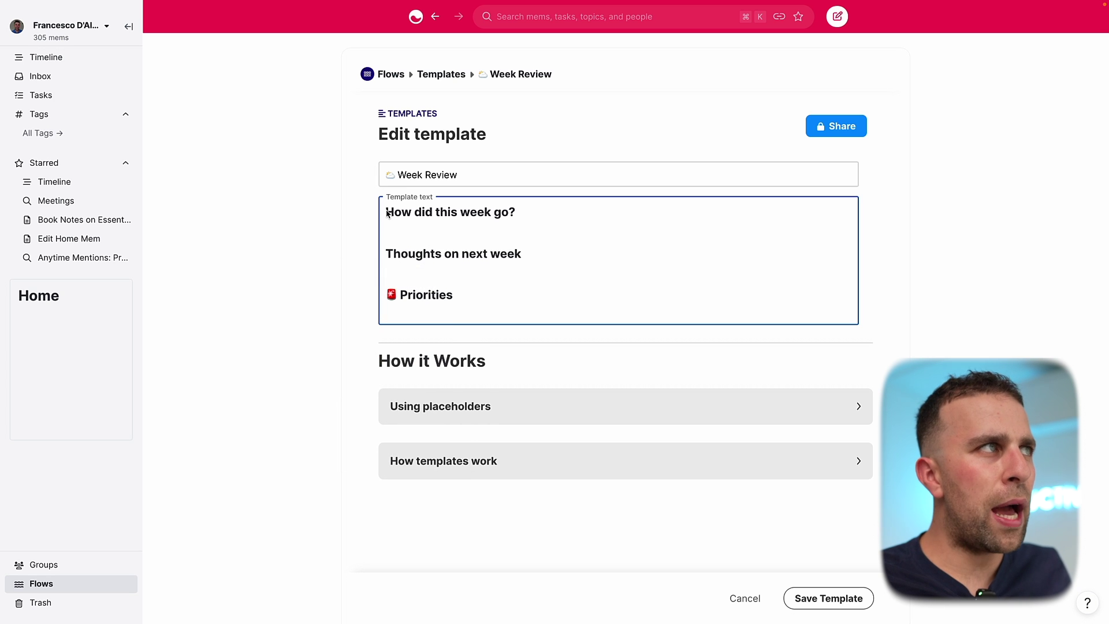
- Insert a ✅ emoji before the "How did this week go?" heading and save the template
left_click(386, 212)
key("ctrl+super+space")
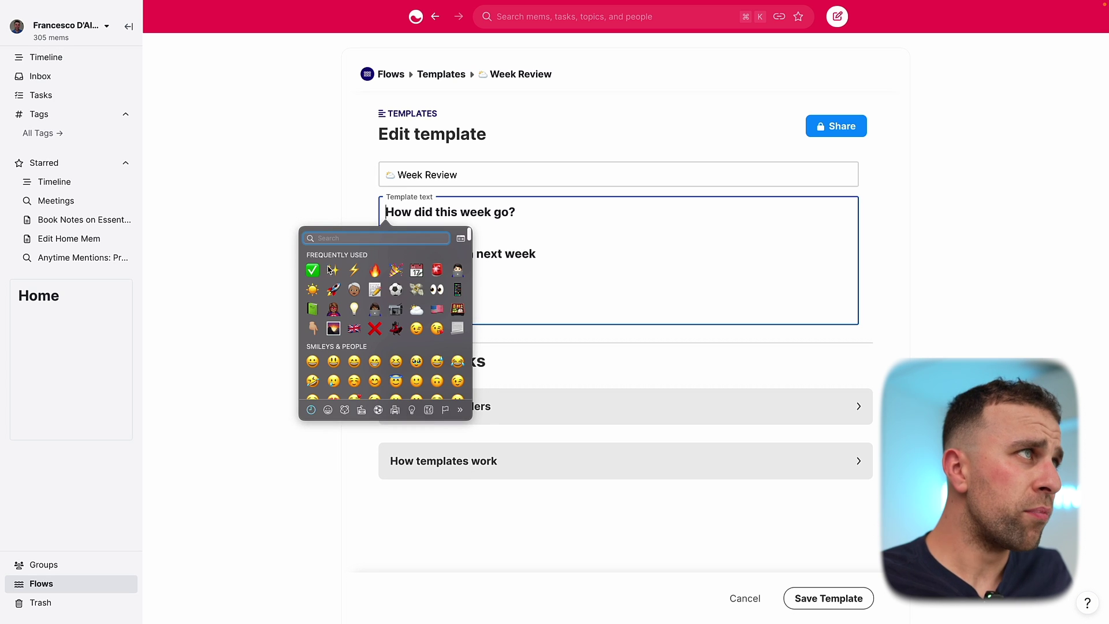
key("Return")
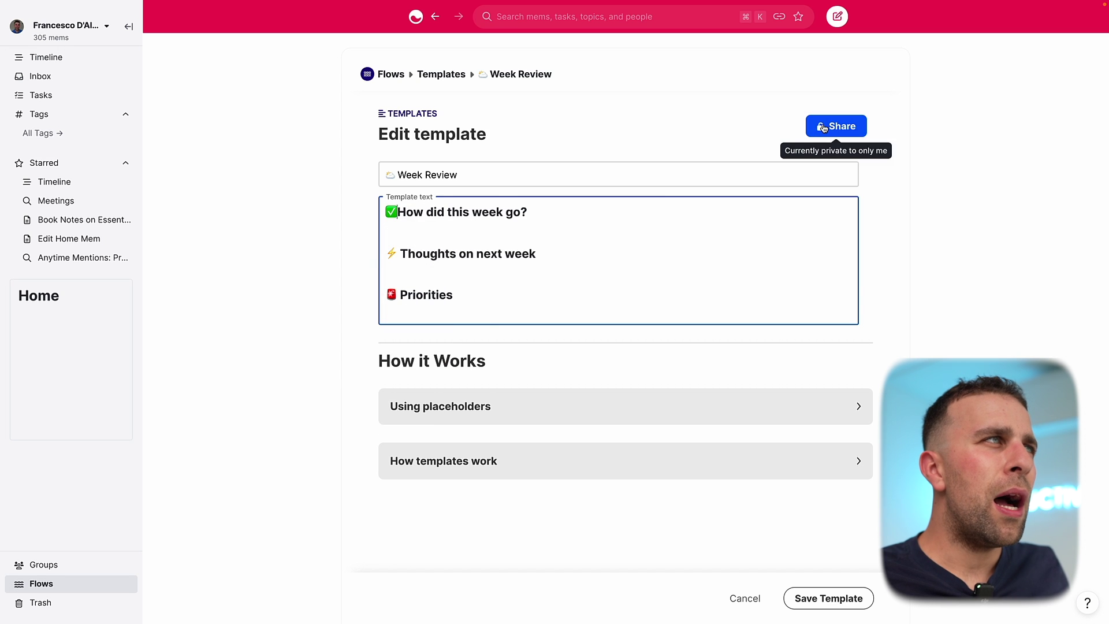
left_click(854, 599)
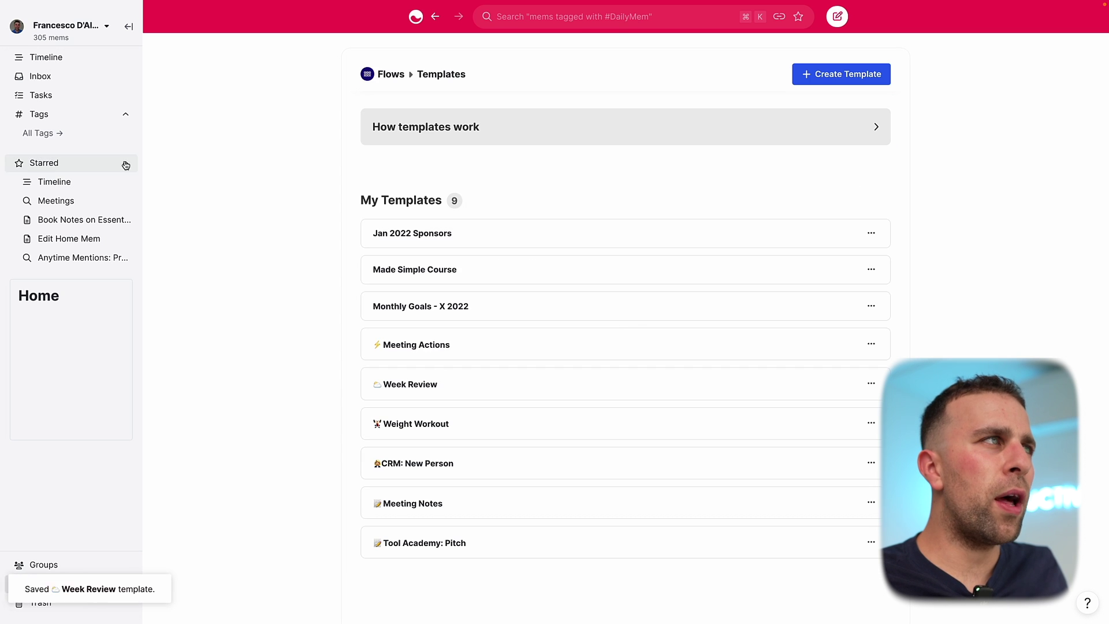
- Open the "Week Review - 7 September 2022" mem from the timeline
left_click(78, 57)
scroll(470, 369, "down", 7)
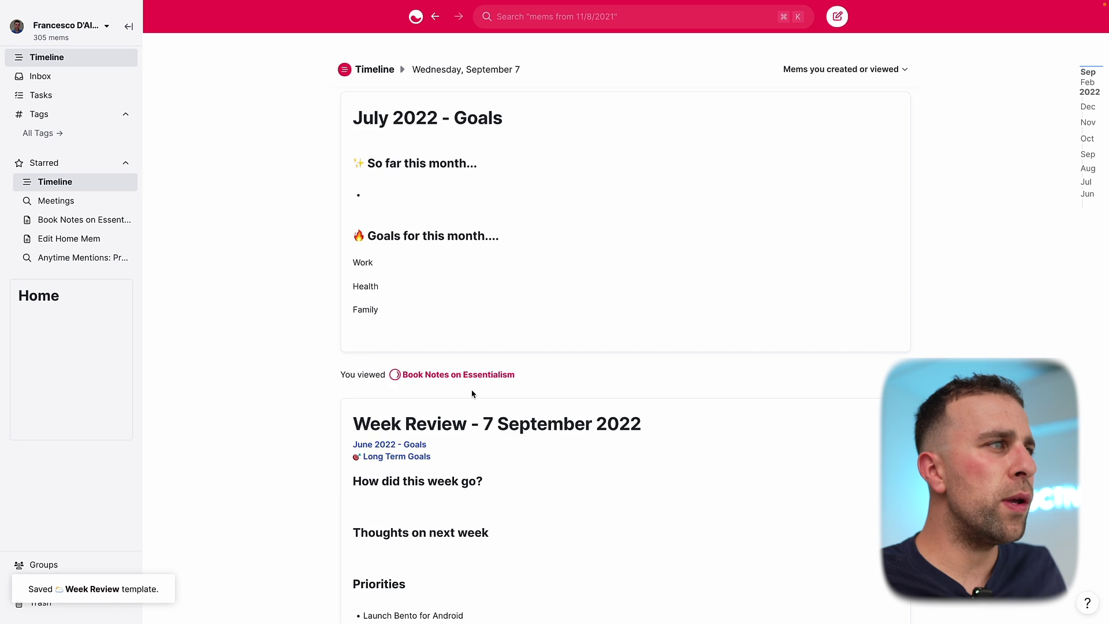
left_click(481, 298)
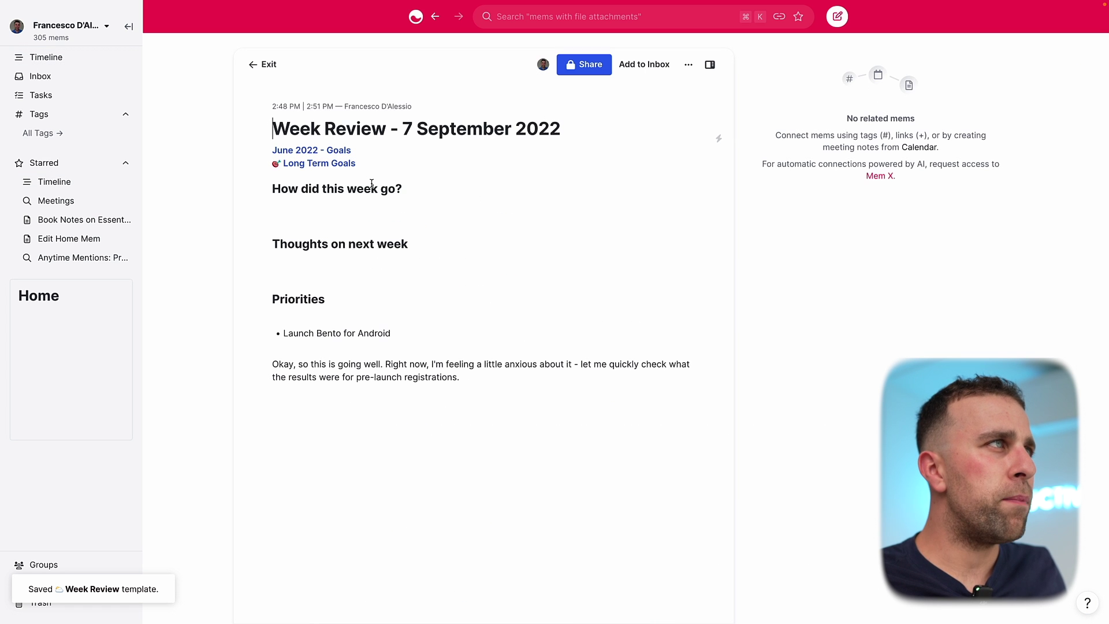